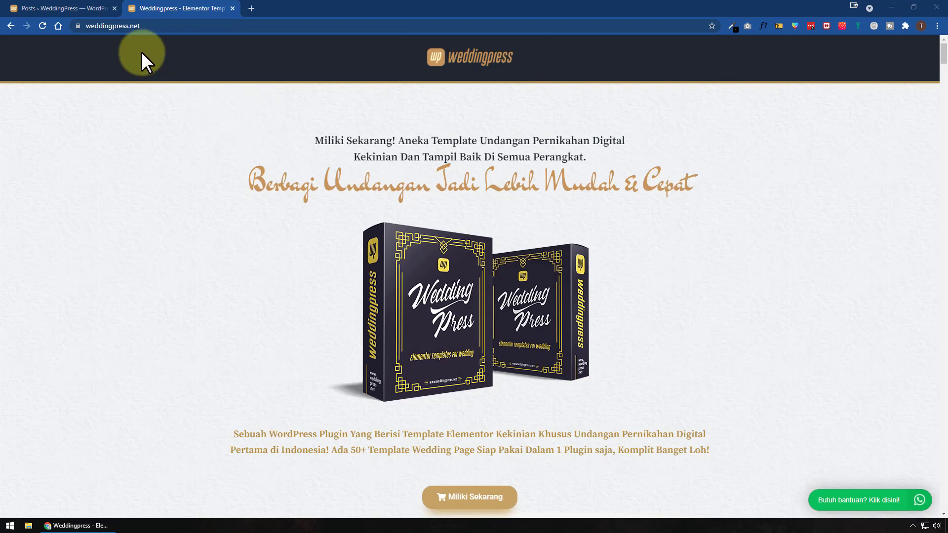
Open the first wedding invitation post from the WordPress posts list for viewing in a new tab
left_click(88, 6)
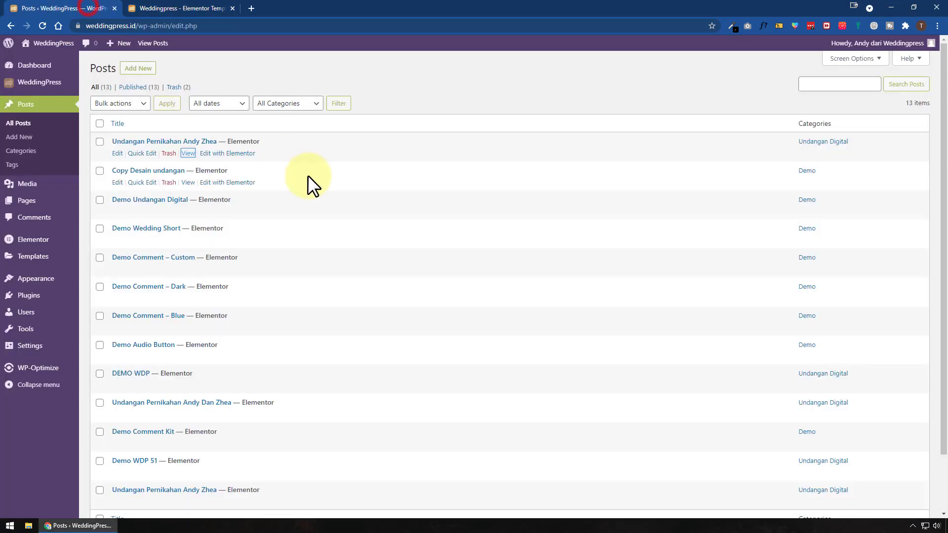
right_click(192, 156)
left_click(206, 162)
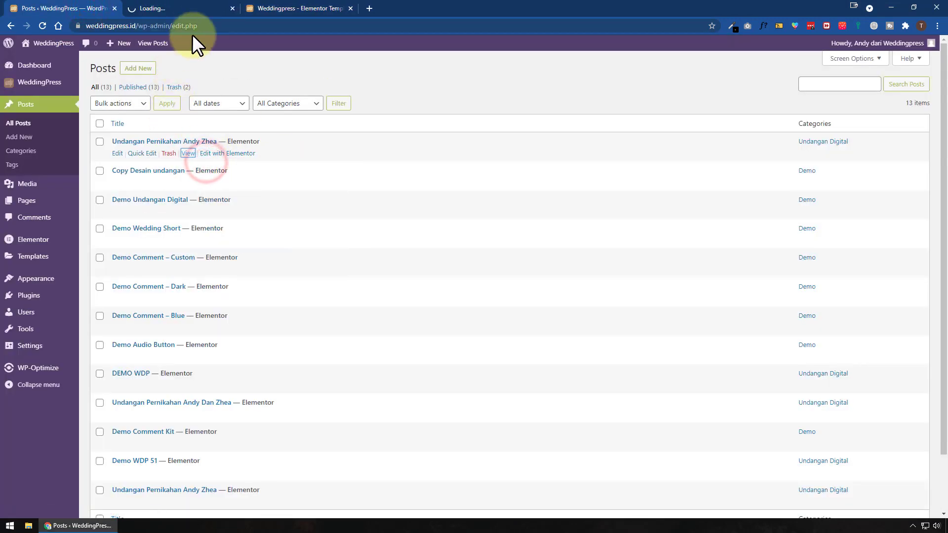
left_click(200, 8)
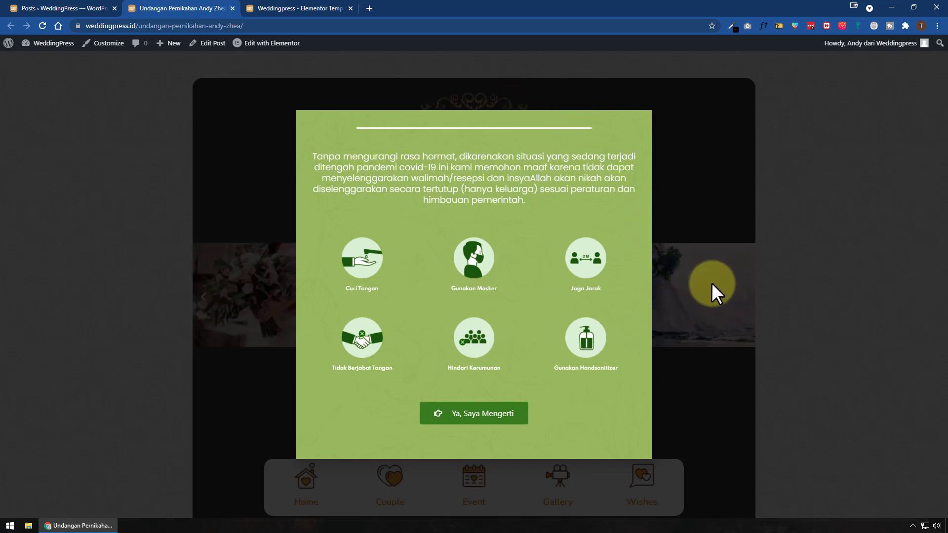
Preview the invitation's health protocol popup at phone width, restore the full-size window and acknowledge the popup
left_click(914, 7)
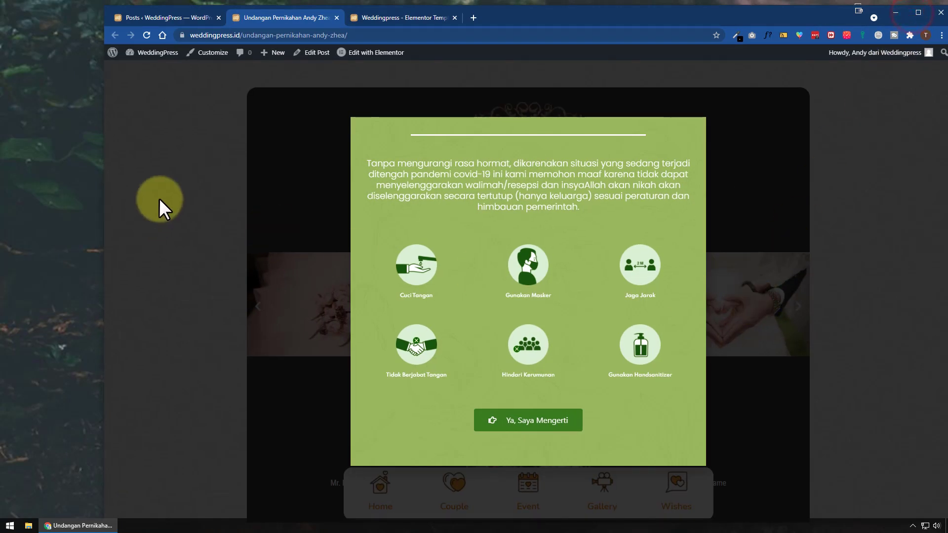
left_click_drag(102, 197, 899, 242)
left_click_drag(883, 8, 552, 8)
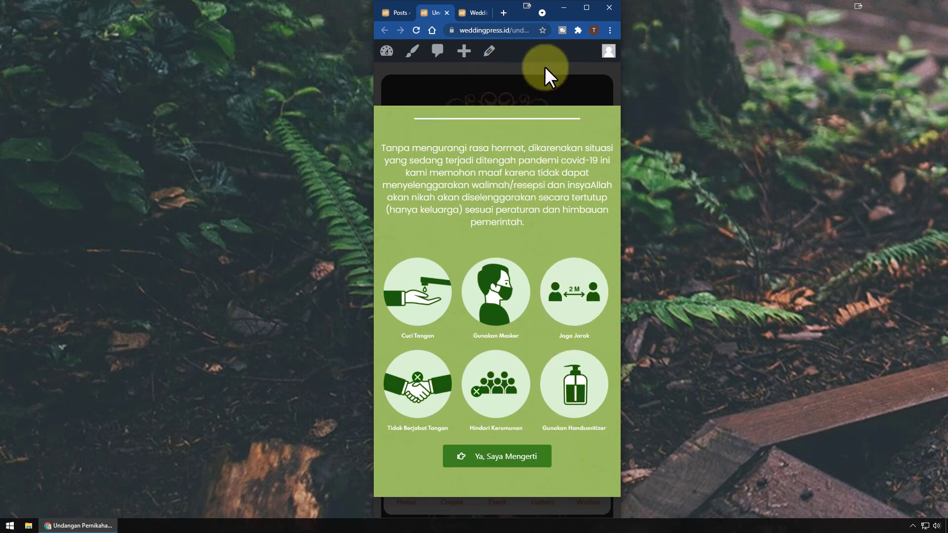
left_click(587, 8)
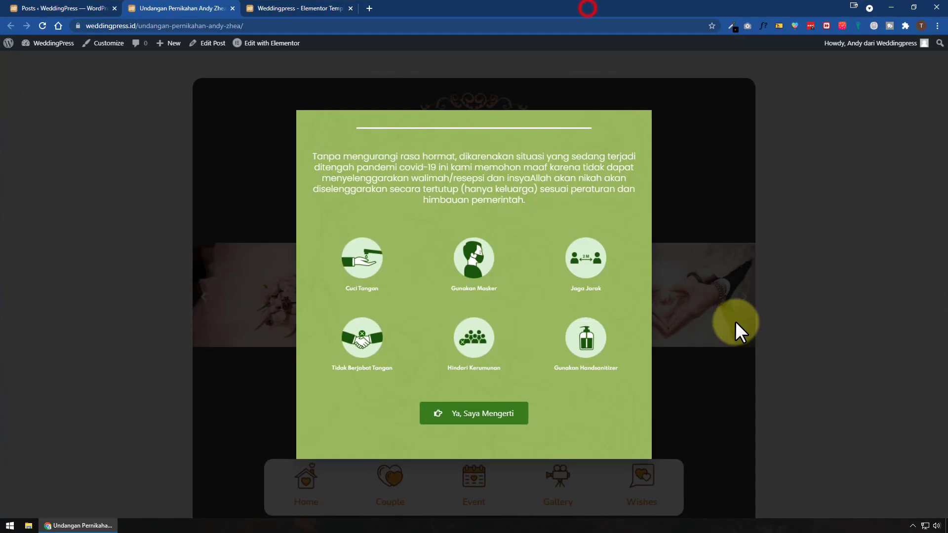
left_click(486, 420)
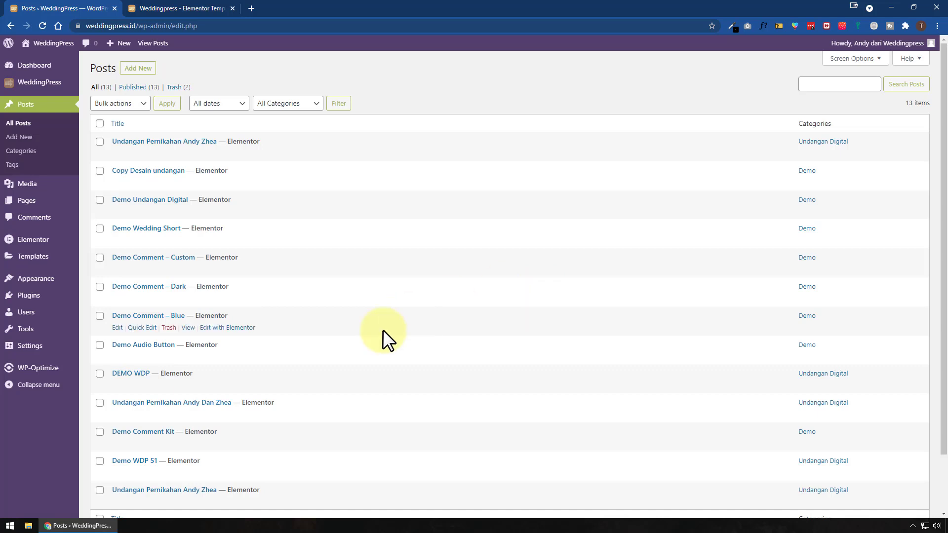
Open the list of Elementor popup templates
mouse_move(27, 246)
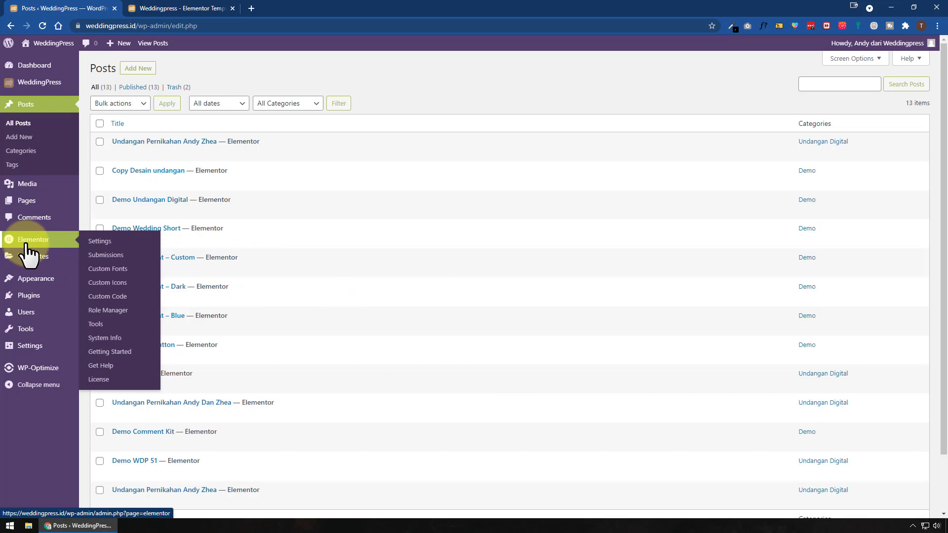
mouse_move(35, 263)
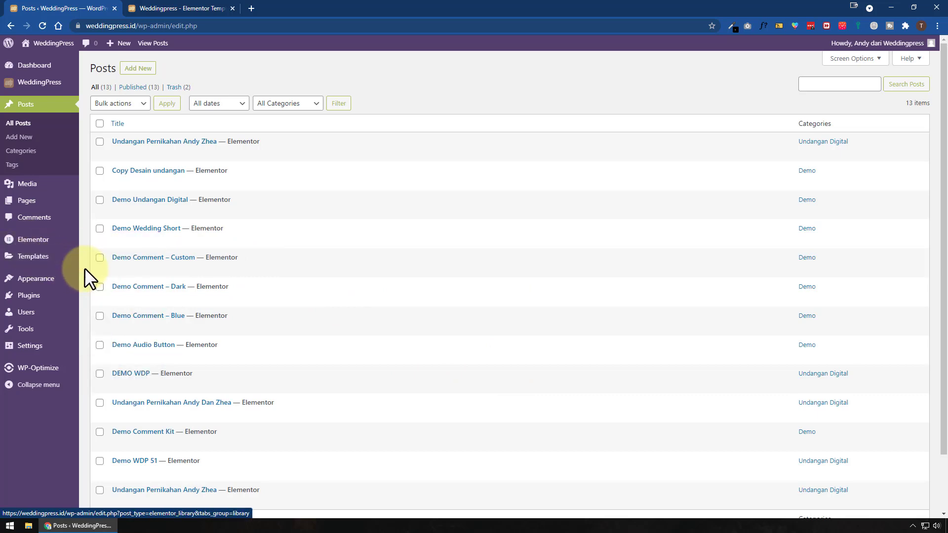
left_click(94, 271)
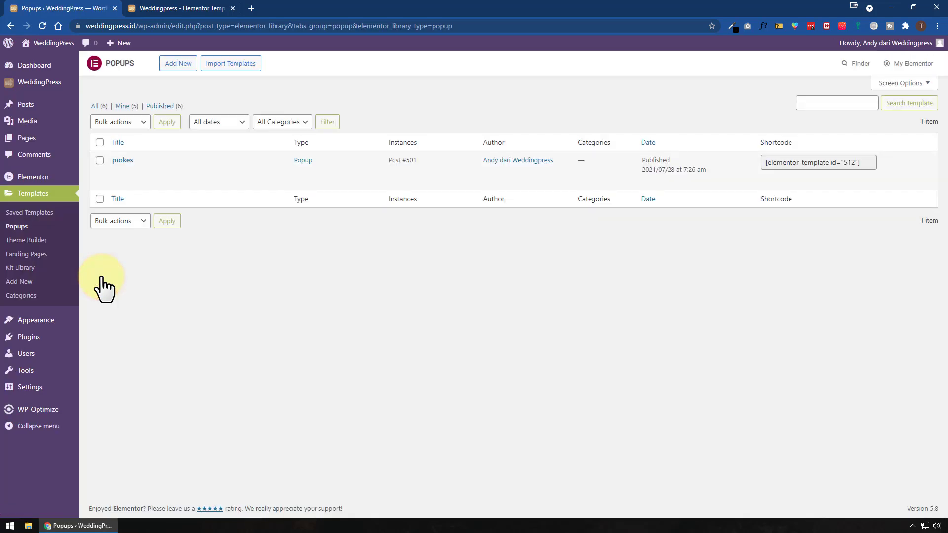
Create a new popup template named "Protokol Kesehatan"
left_click(183, 69)
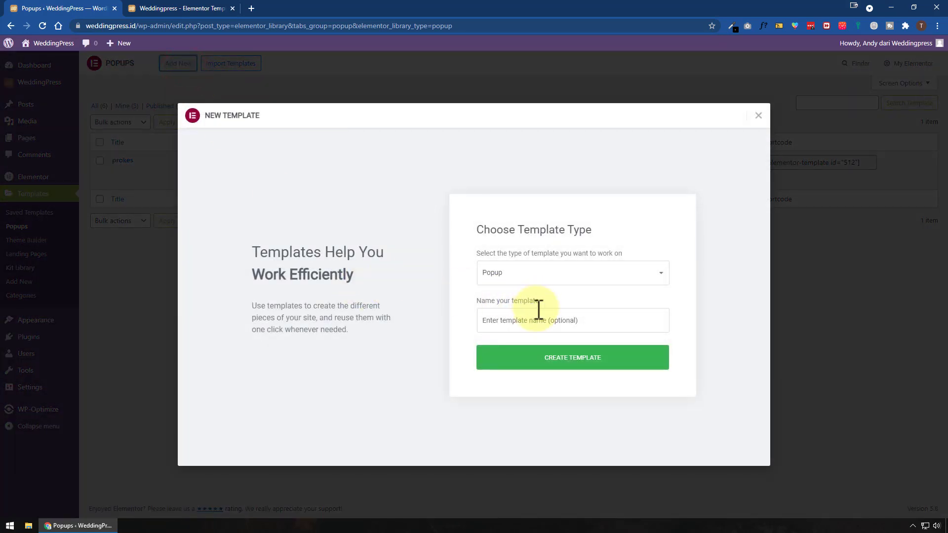
left_click(552, 318)
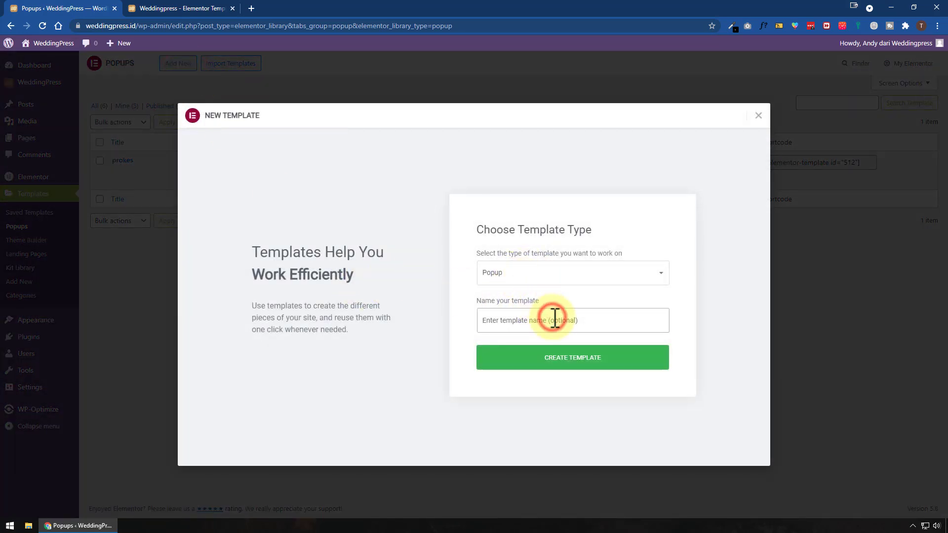
type("Ptr")
type("rotokol Ke")
type("sehatan")
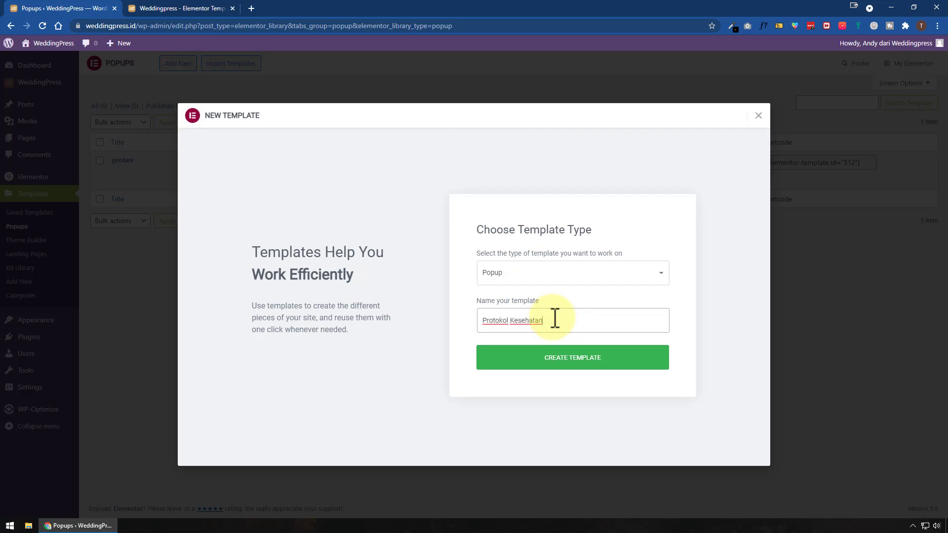
left_click(593, 370)
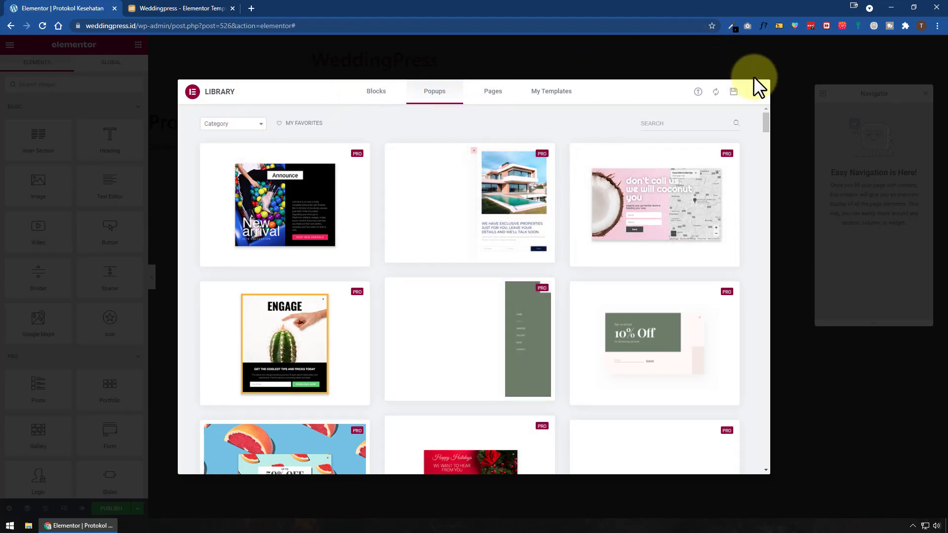
Dismiss the default popup library and insert the Protokol Kesehatan template from the Lainnya category of the WeddingPress Library
left_click(758, 92)
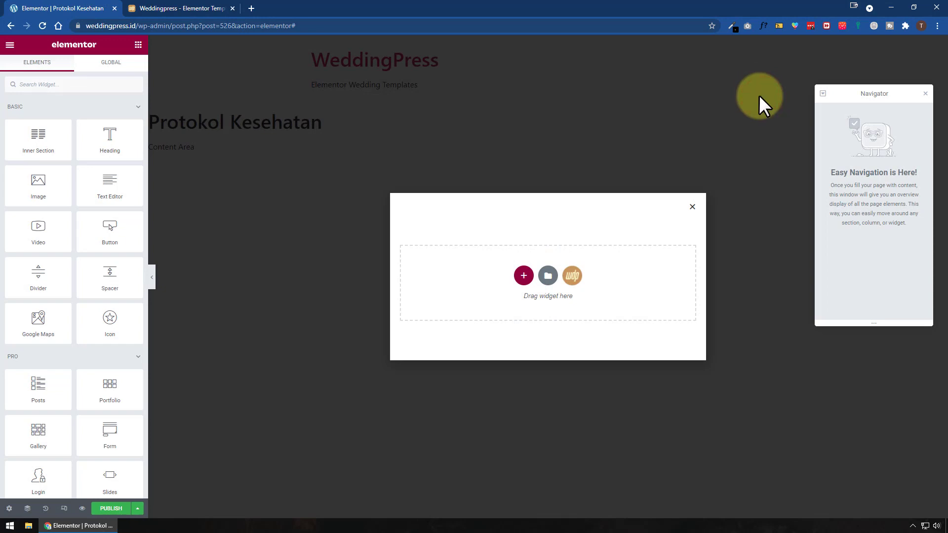
left_click(573, 283)
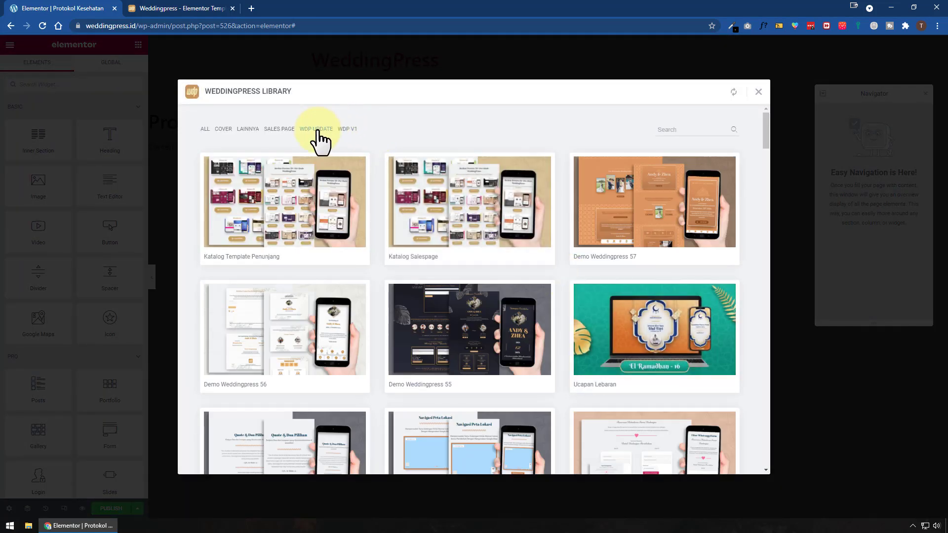
left_click(247, 129)
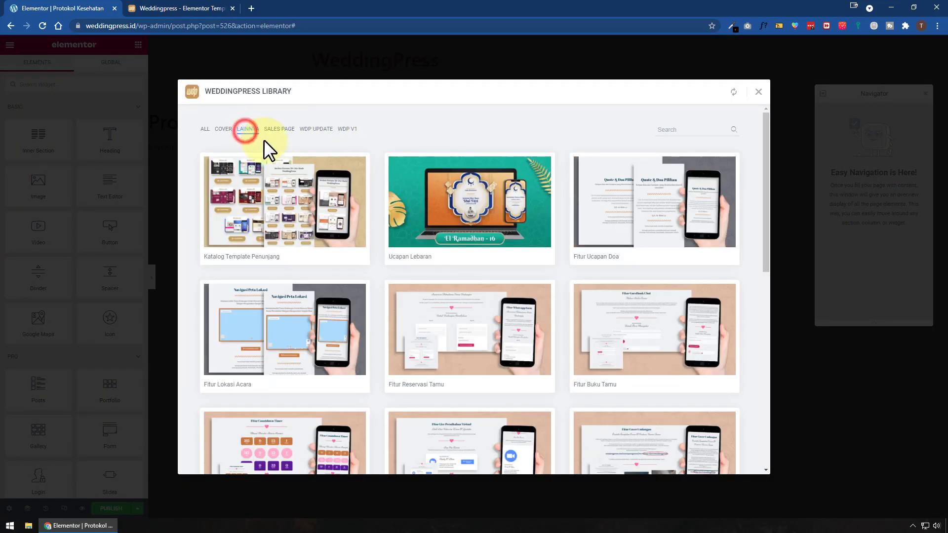
scroll(295, 259, "down", 6)
scroll(295, 258, "down", 3)
mouse_move(317, 424)
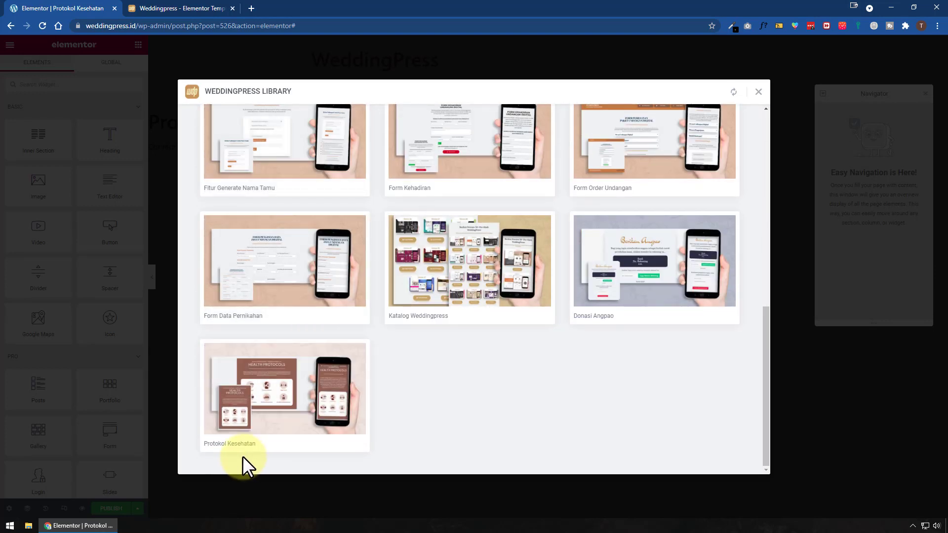
left_click(225, 444)
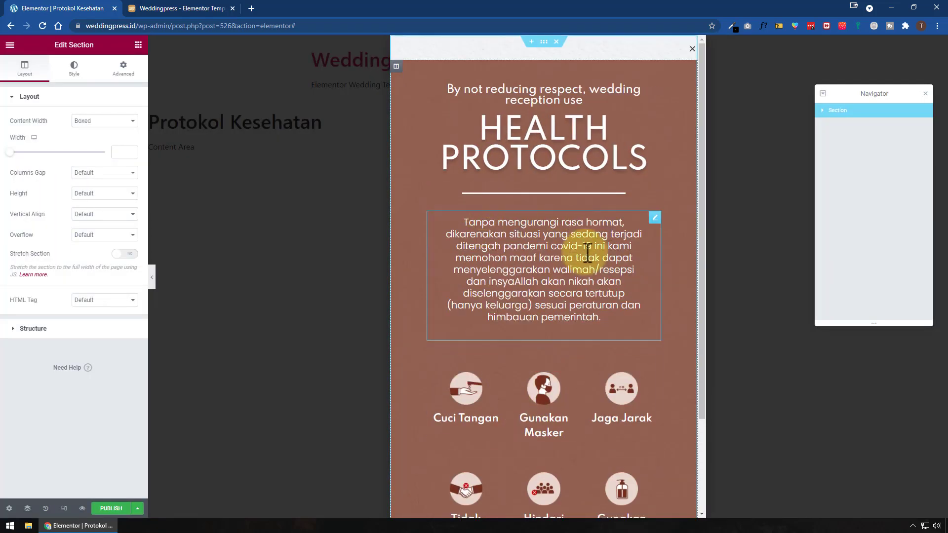
Examine the inserted health protocol design, including a view without the editing controls
scroll(583, 277, "down", 2)
scroll(585, 280, "up", 2)
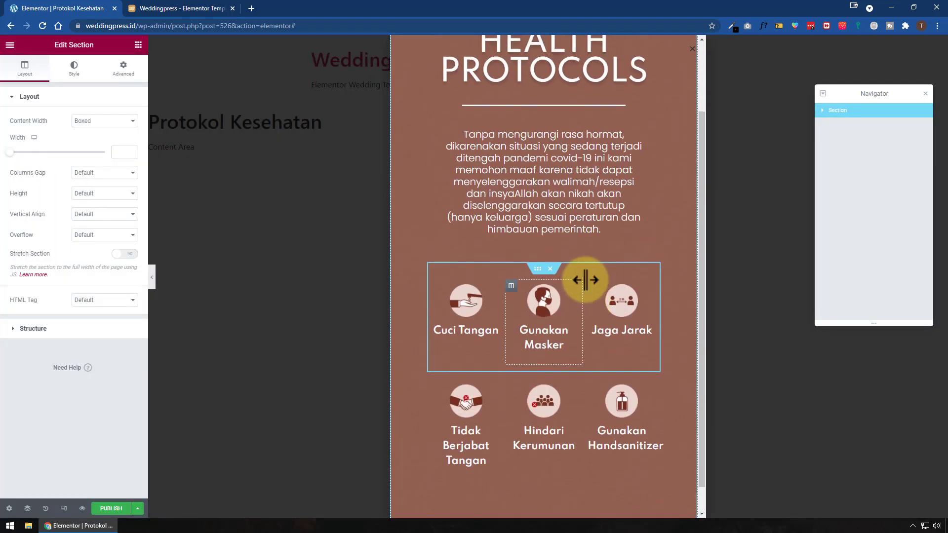
left_click(152, 278)
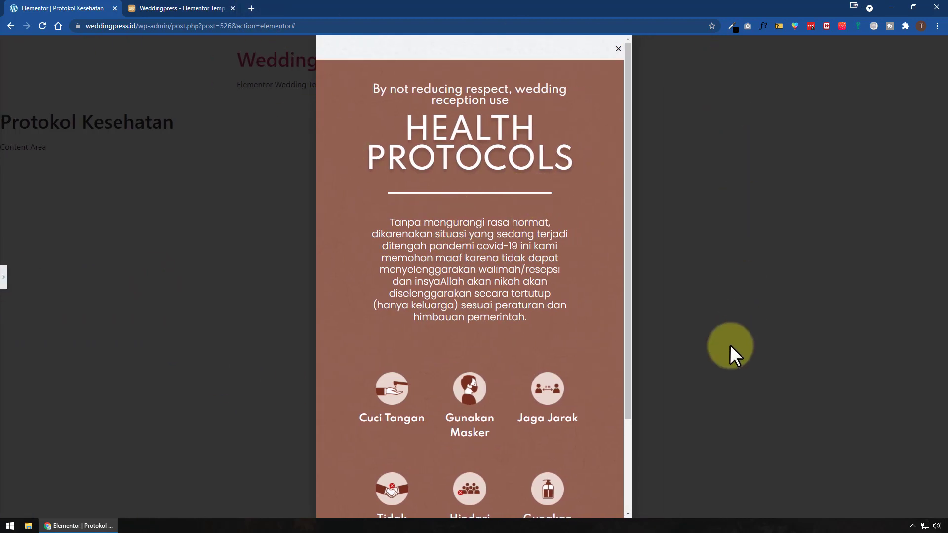
left_click(4, 277)
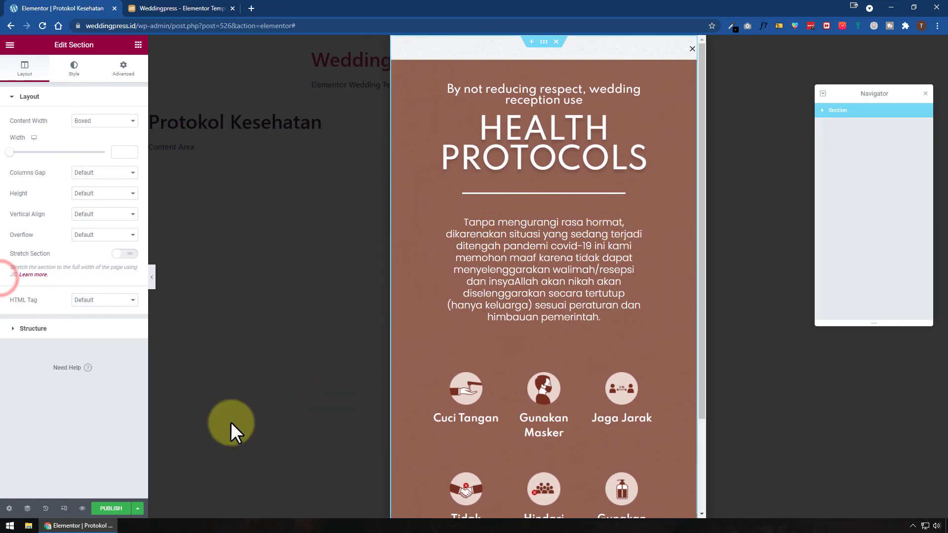
Set the popup's desktop width to 720 px in the popup settings
left_click(9, 509)
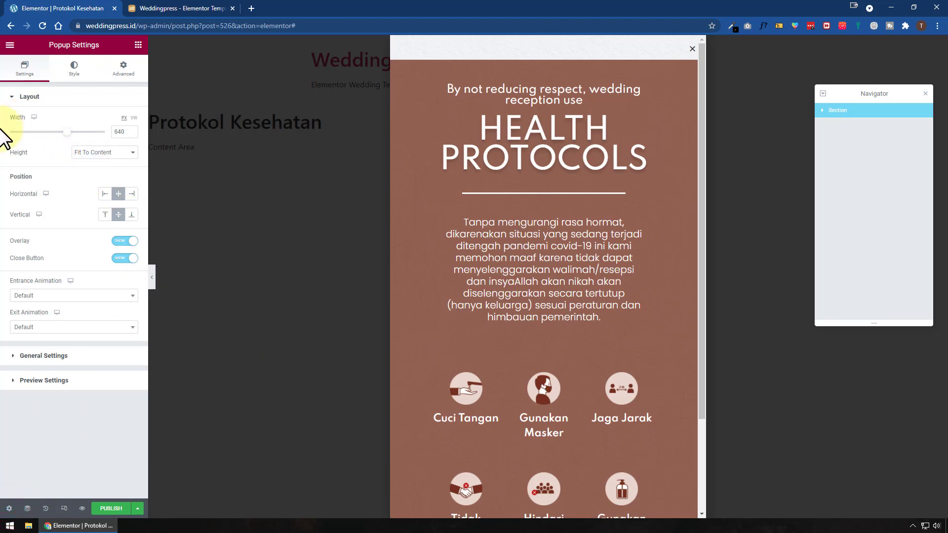
double_click(116, 131)
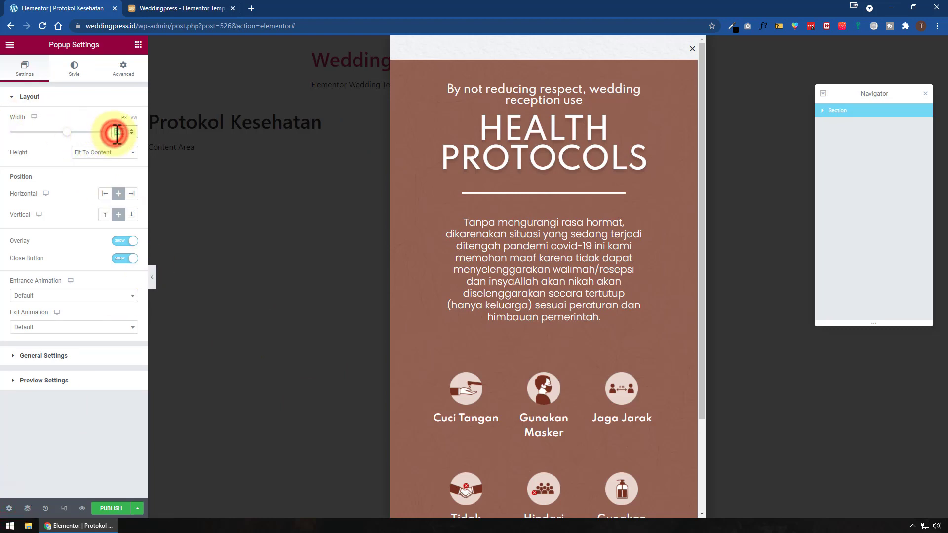
type("720")
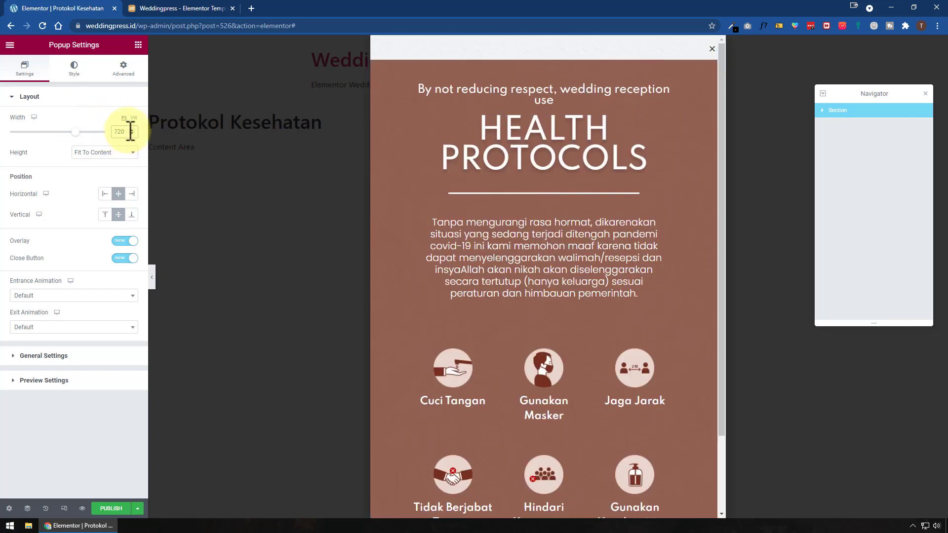
Try a desktop popup width of 100 VW and return it to 720 px
left_click(134, 117)
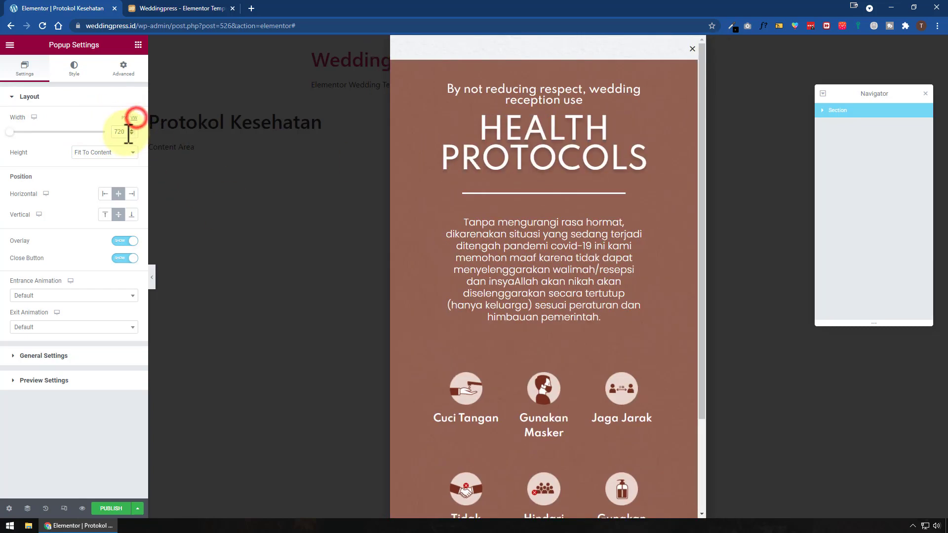
type("00")
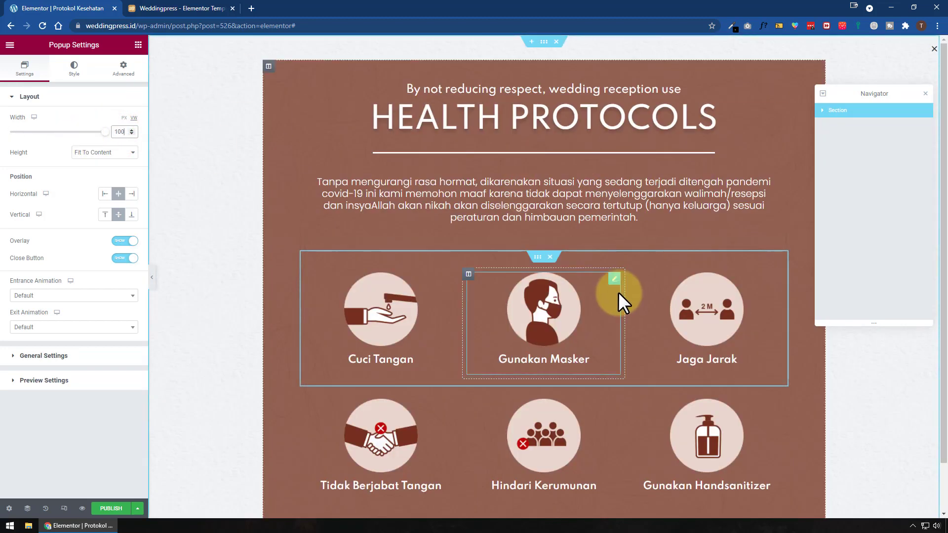
left_click(125, 117)
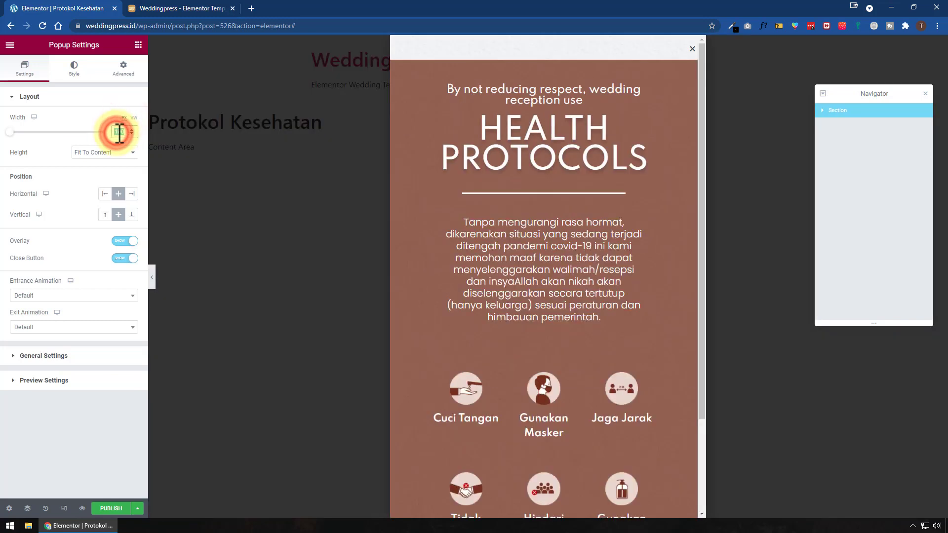
type("720")
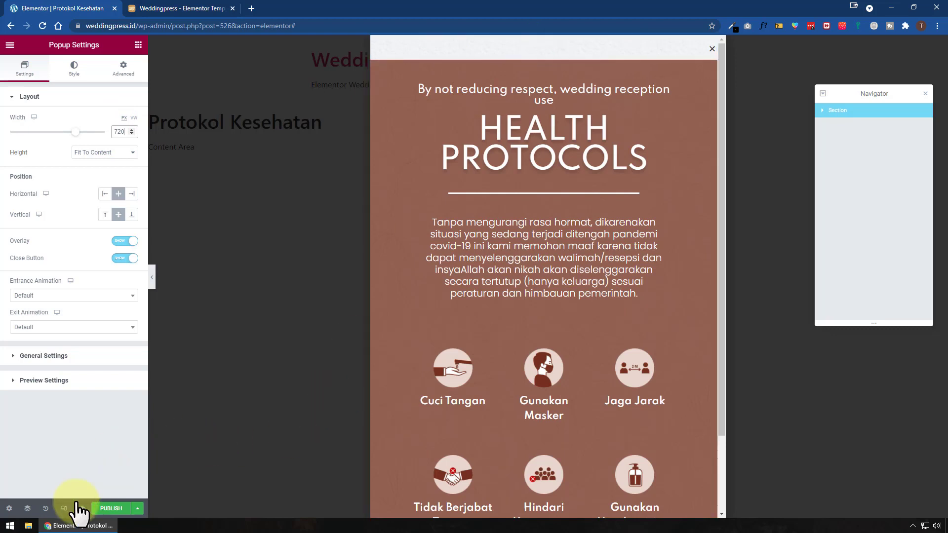
Set the popup's width to 720 px for the tablet view in responsive mode
left_click(64, 509)
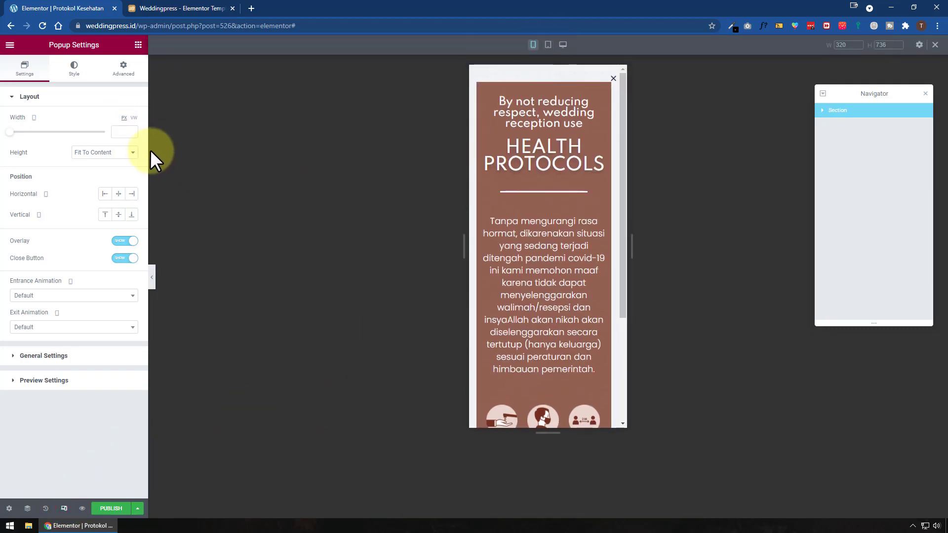
left_click(548, 46)
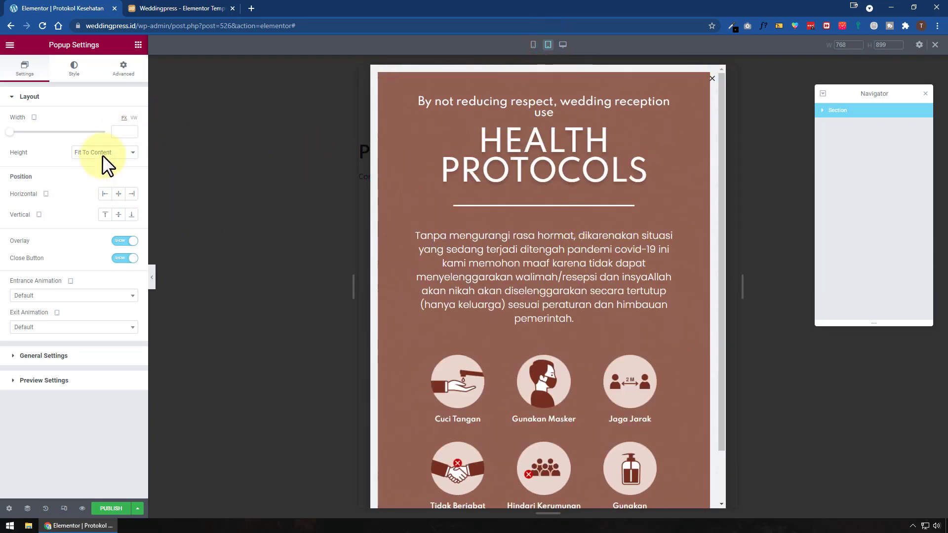
type("720")
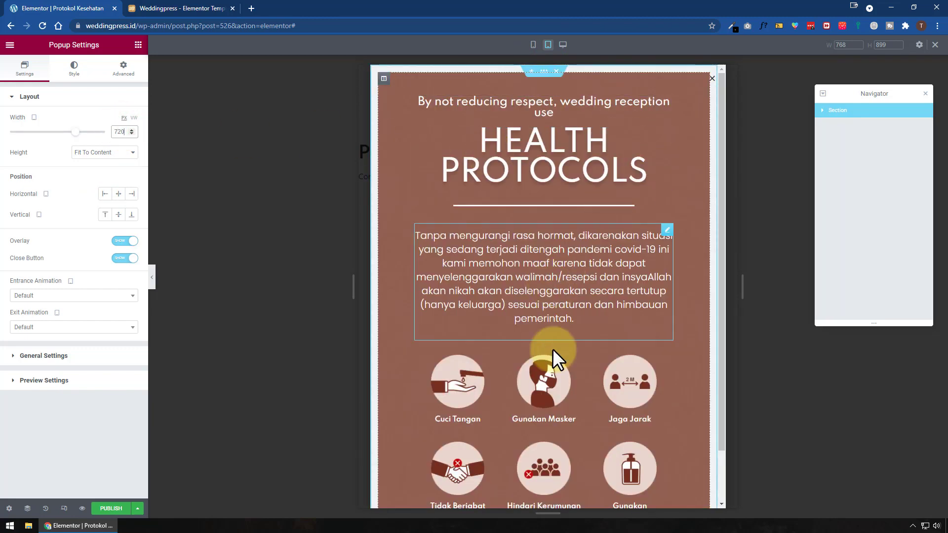
Set the popup's width to 300 px for the mobile view and close the Navigator
left_click(533, 45)
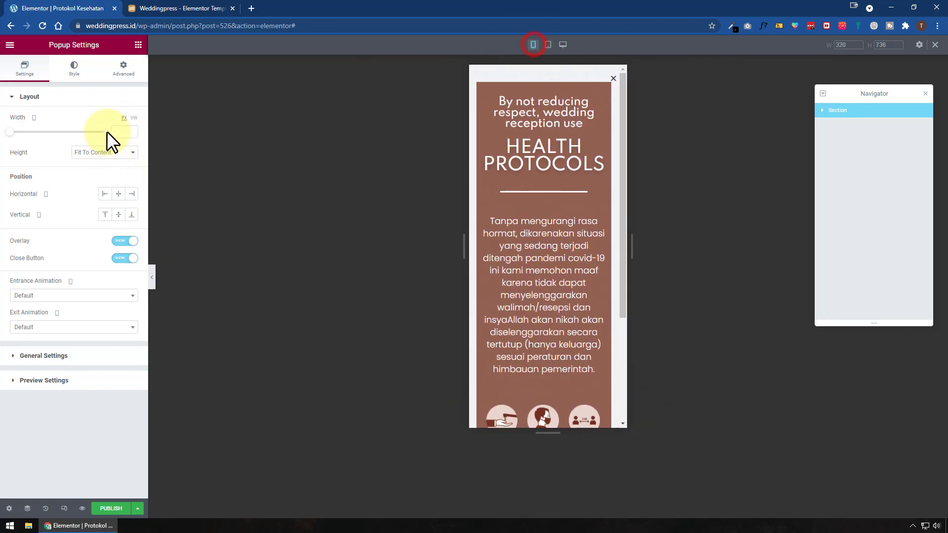
type("300")
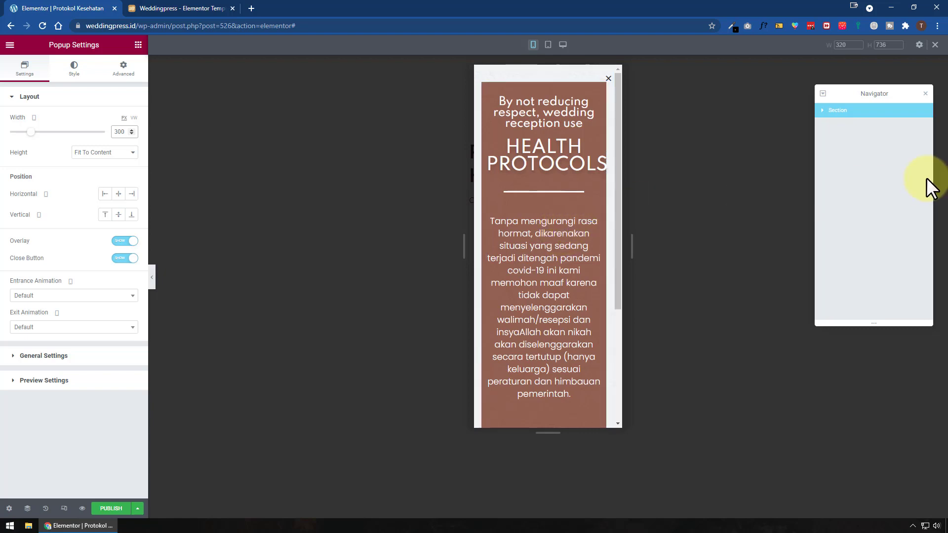
left_click(926, 93)
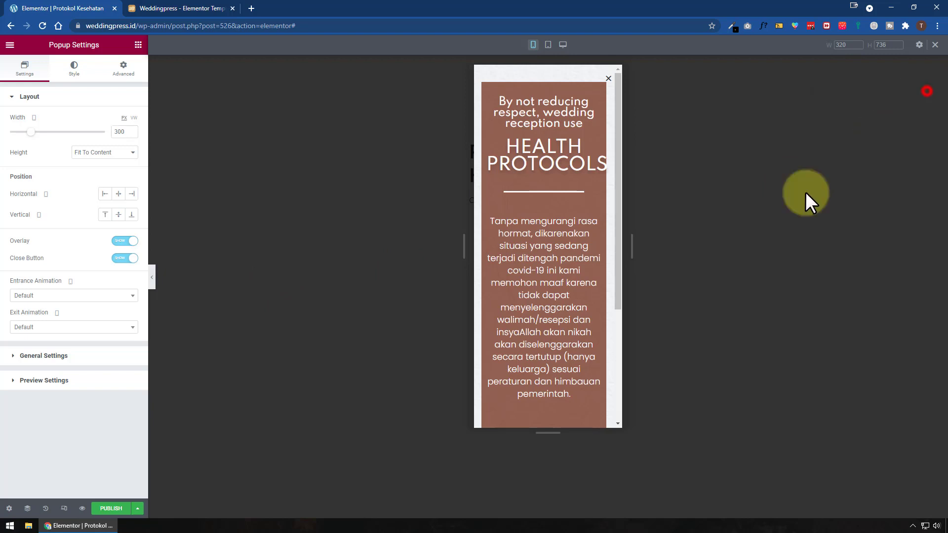
Reopen the Navigator and set the main section's desktop top and bottom padding to 0 px
left_click(25, 509)
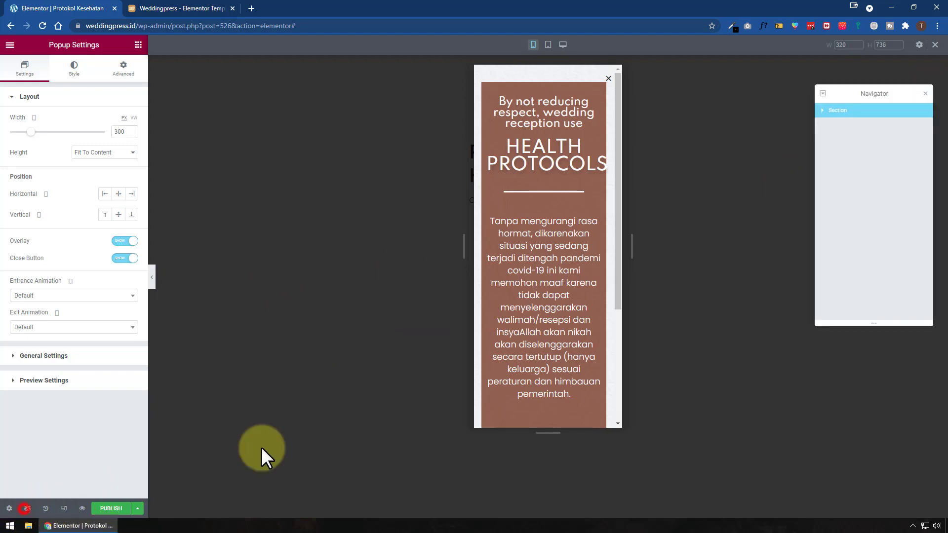
left_click(563, 44)
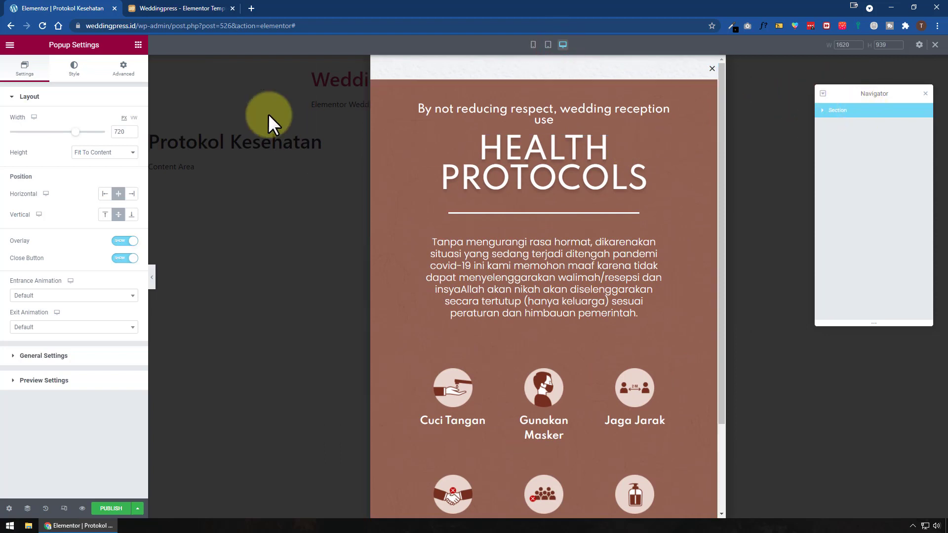
left_click(131, 79)
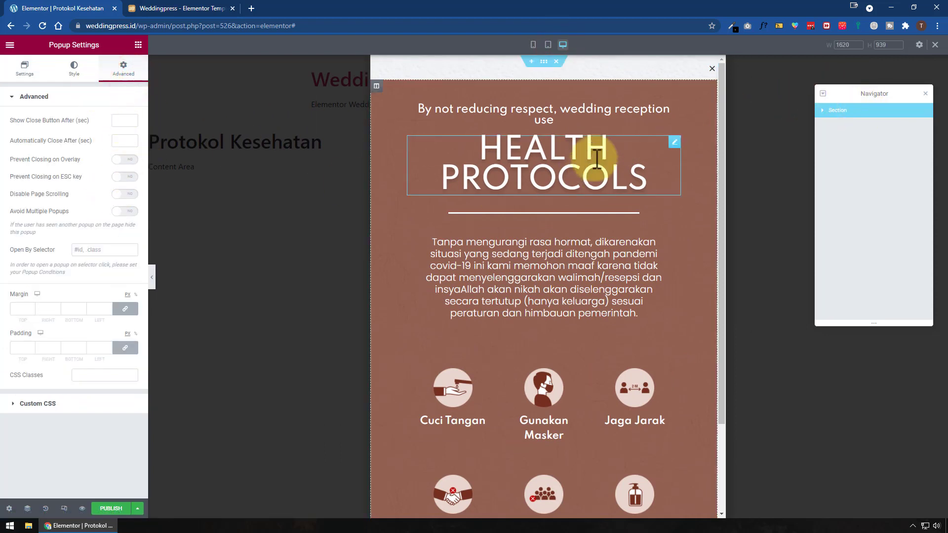
left_click(839, 112)
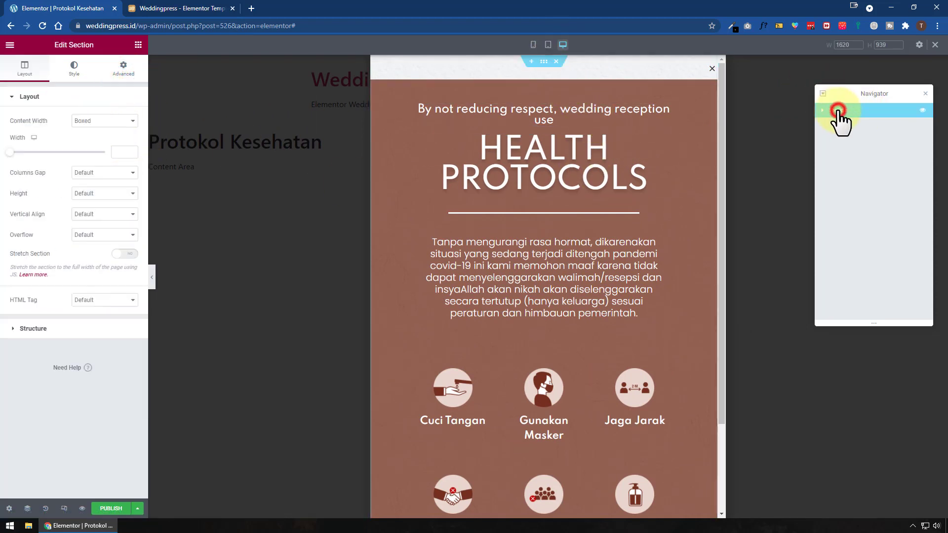
left_click(129, 74)
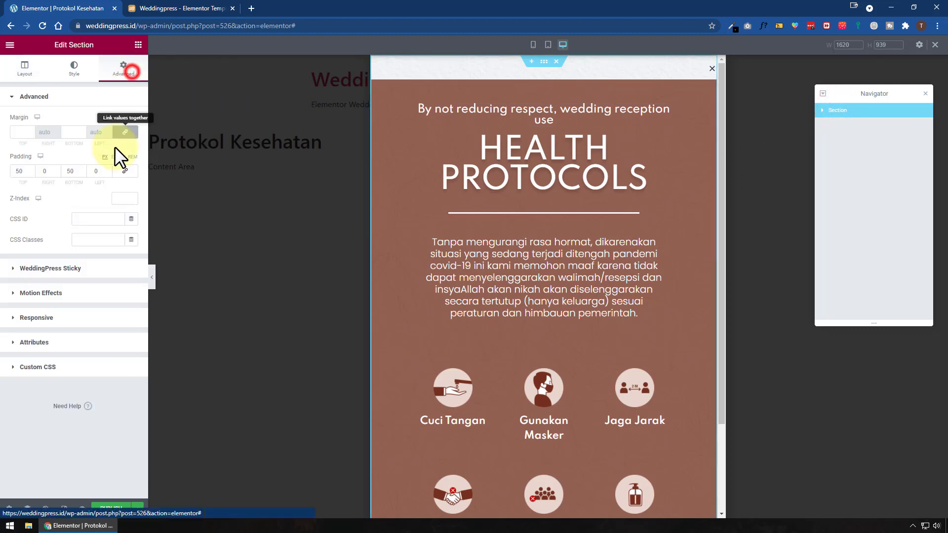
double_click(74, 170)
type("0")
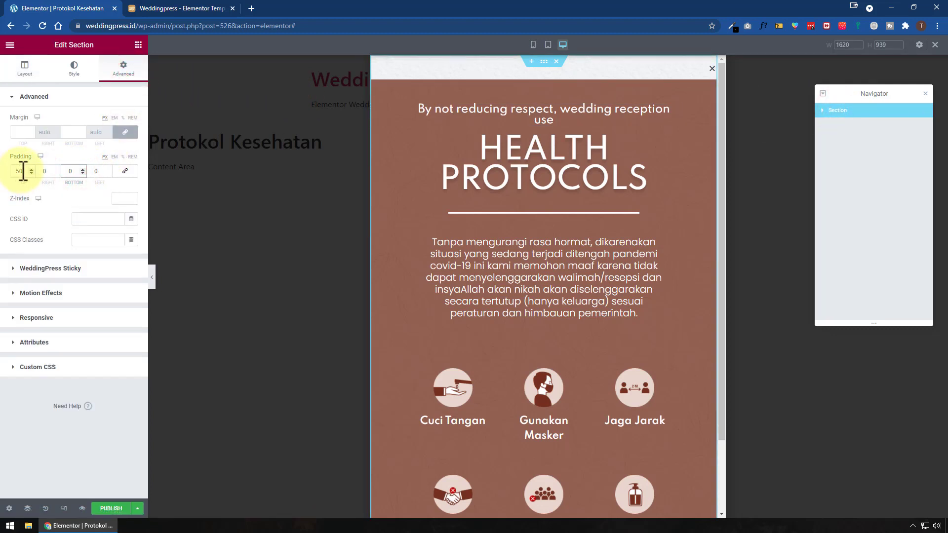
type("0")
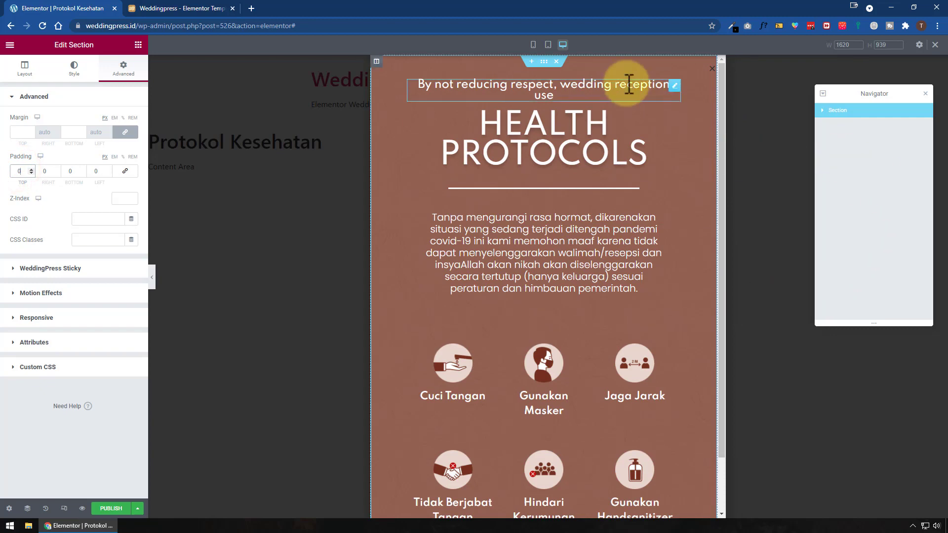
Set the section's tablet padding to 0 px on all four sides with the values linked
left_click(548, 45)
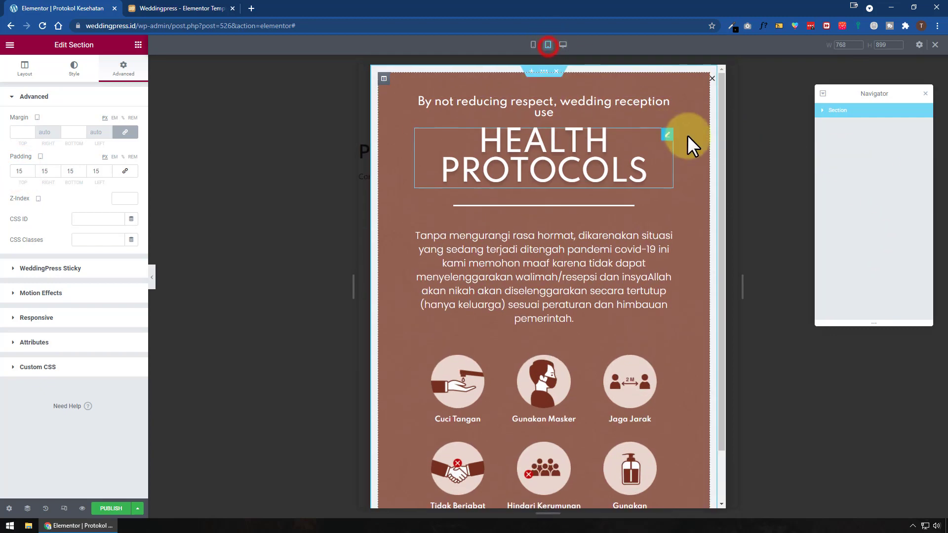
left_click(124, 171)
double_click(98, 171)
type("0")
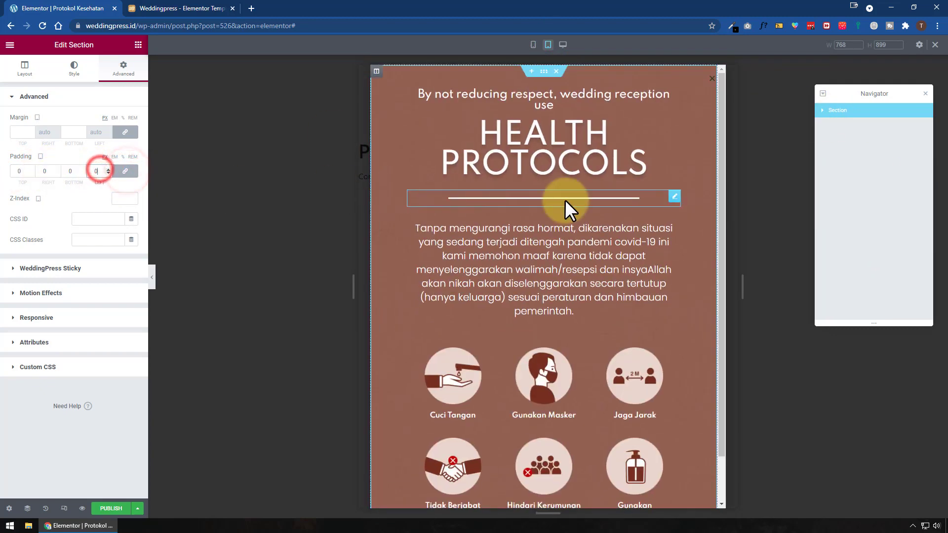
Set the section's mobile padding to 0 px on all sides and check the whole popup in that view
left_click(533, 46)
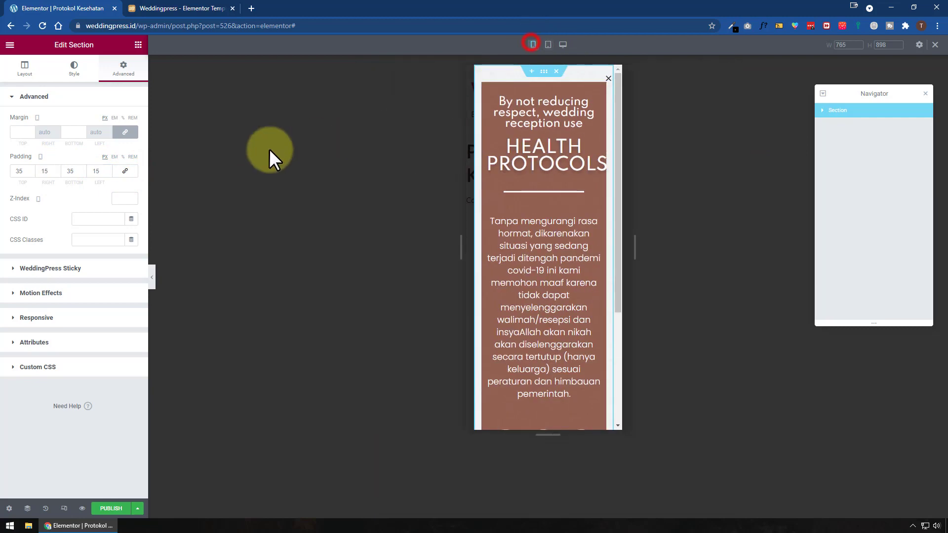
double_click(98, 171)
type("0")
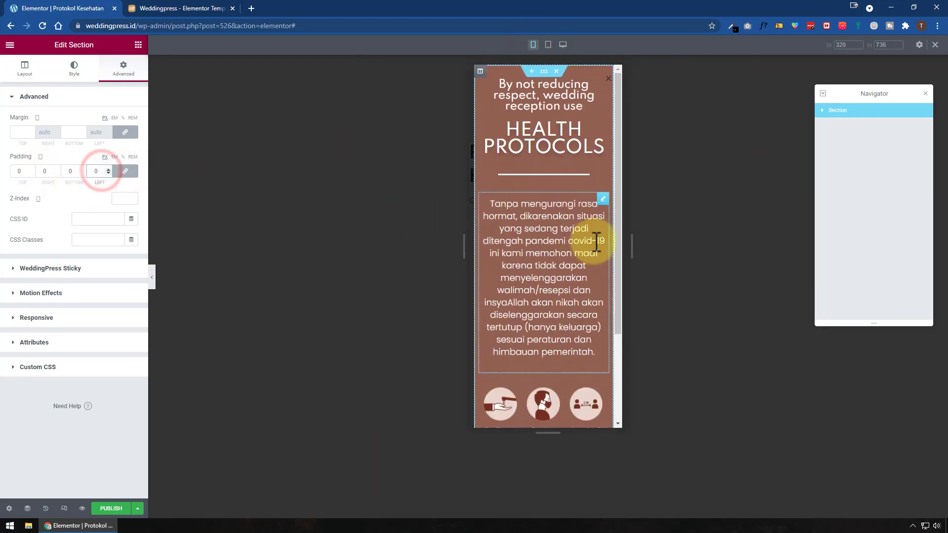
scroll(573, 287, "down", 3)
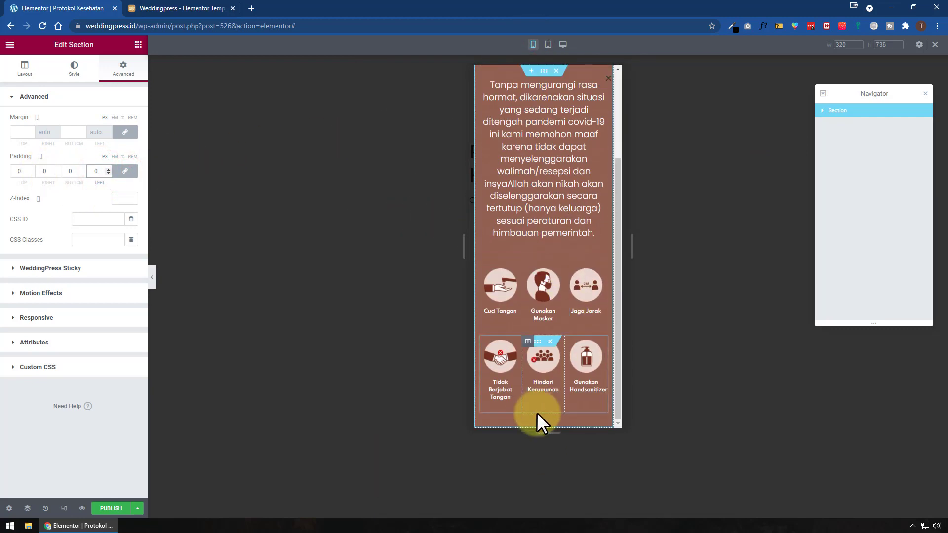
scroll(540, 395, "up", 3)
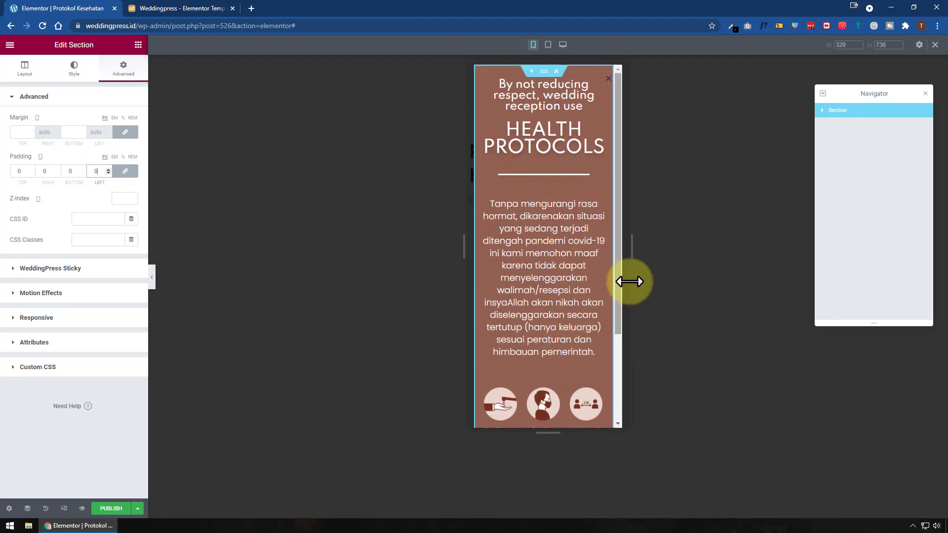
scroll(591, 264, "down", 1)
scroll(591, 261, "up", 1)
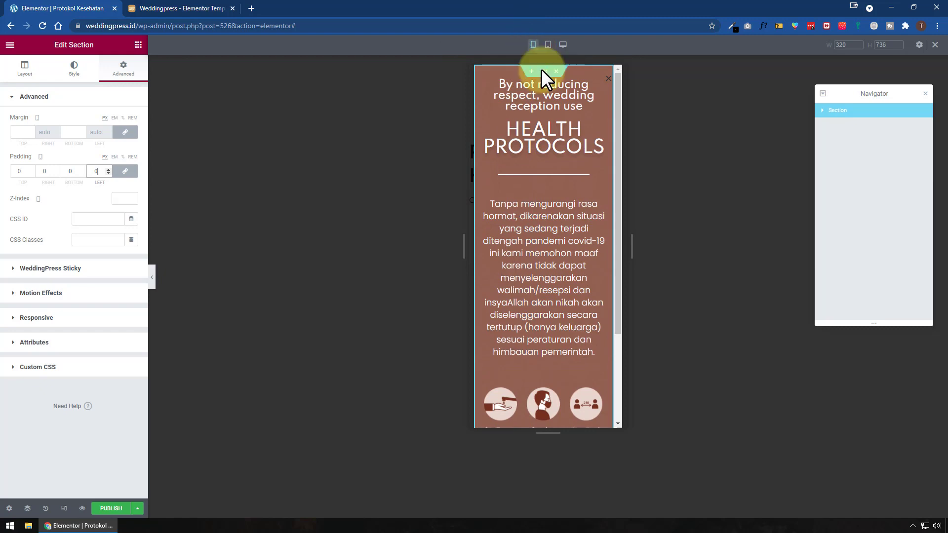
Set the font size of the "Tanpa mengurangi rasa hormat" paragraph to 14 px for the mobile view
left_click(536, 229)
left_click(77, 72)
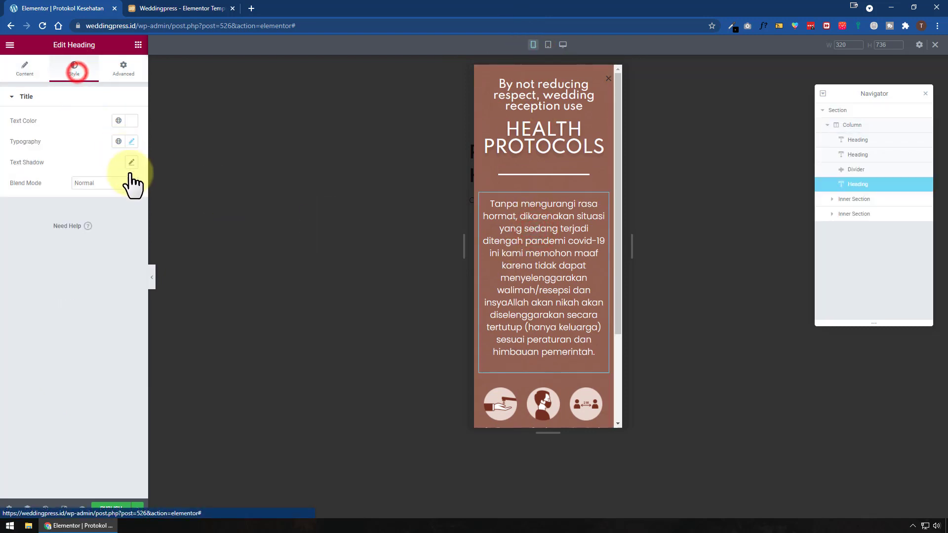
left_click(131, 142)
double_click(115, 220)
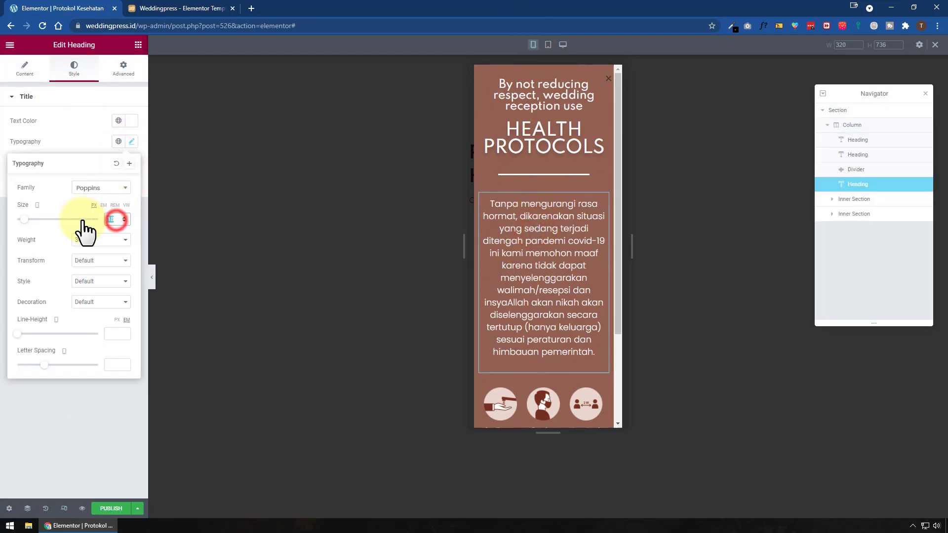
type("14")
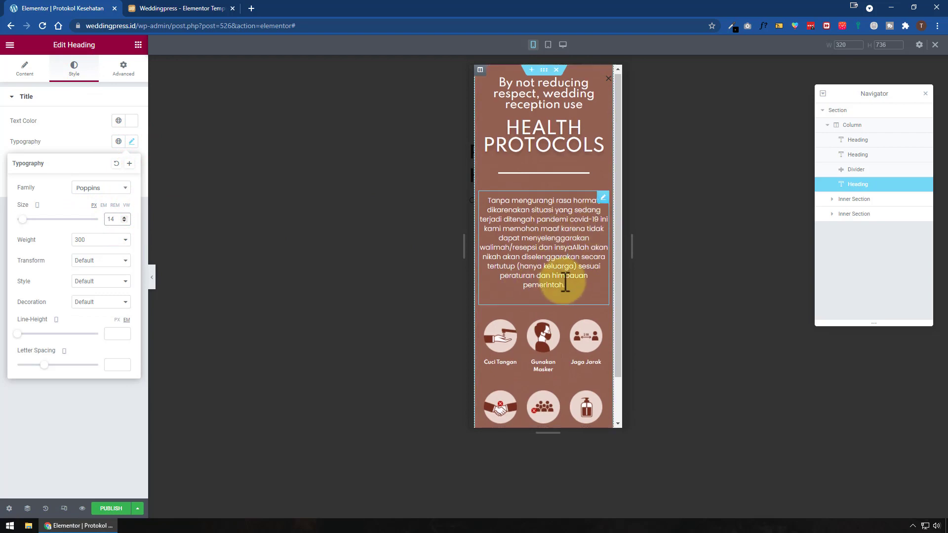
Set the paragraph heading's mobile margin and padding to 0 px on all sides with the values unlinked
scroll(553, 291, "down", 1)
left_click(126, 67)
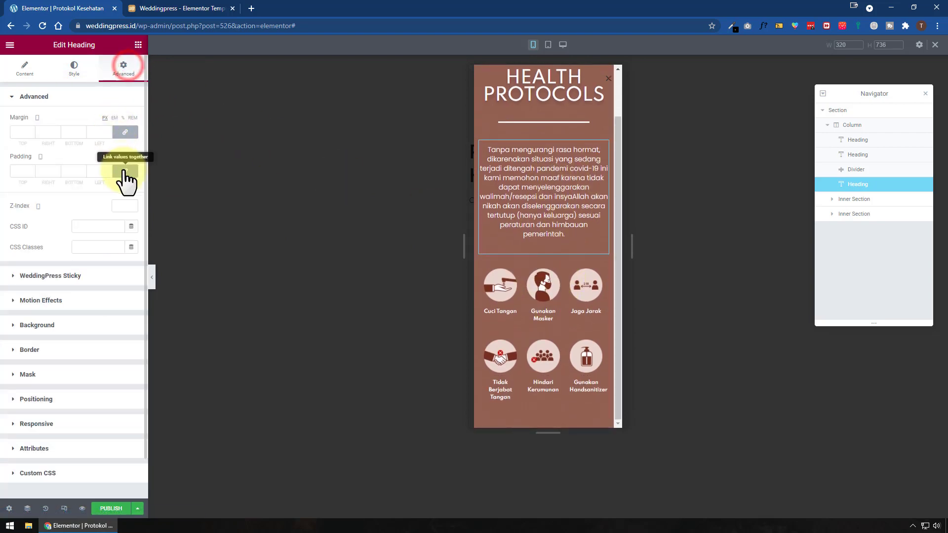
left_click(123, 171)
left_click(124, 131)
left_click(124, 132)
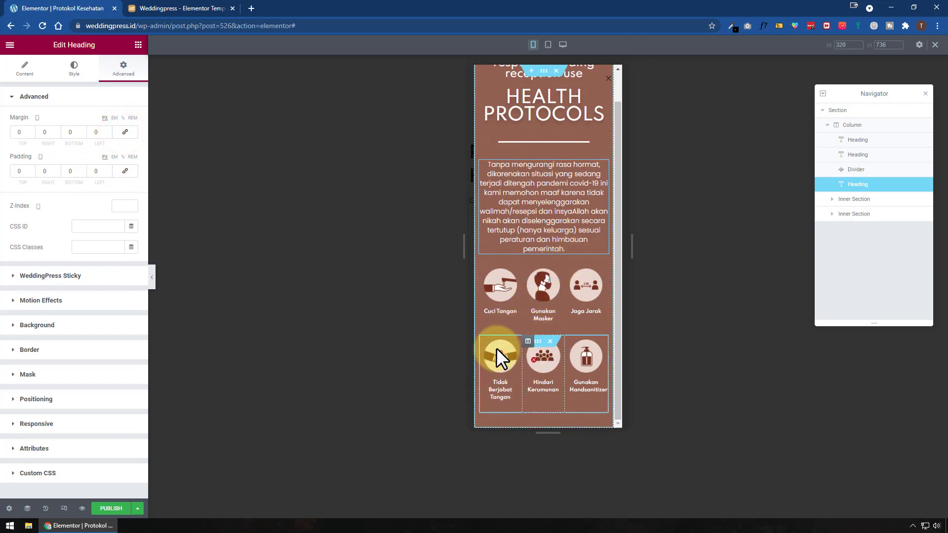
Set the Gunakan Handsanitizer image box title to size 9 px on mobile and weight 400
left_click(599, 392)
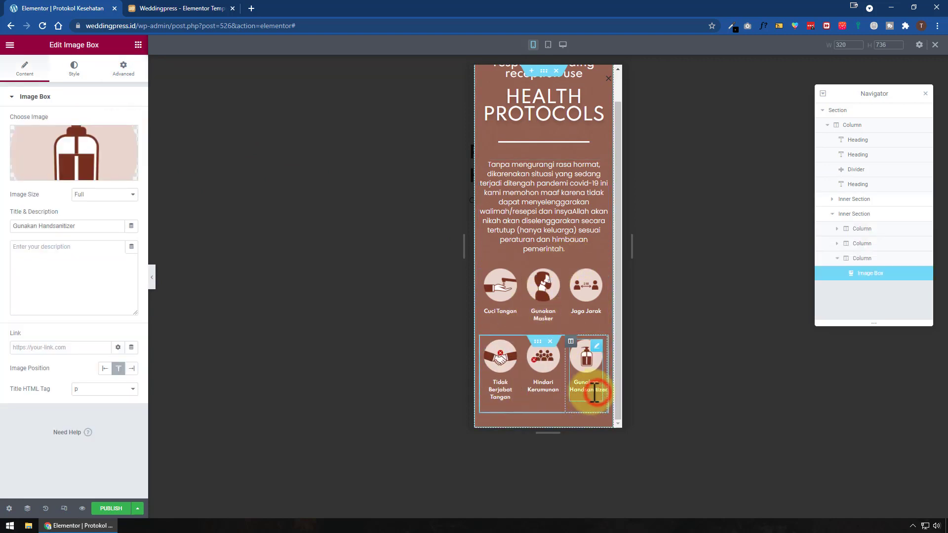
left_click(74, 69)
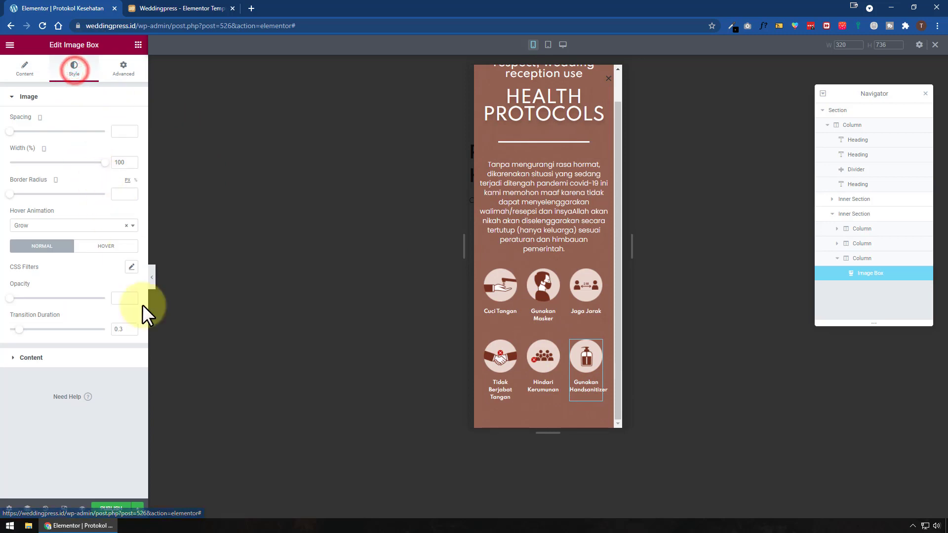
left_click(83, 358)
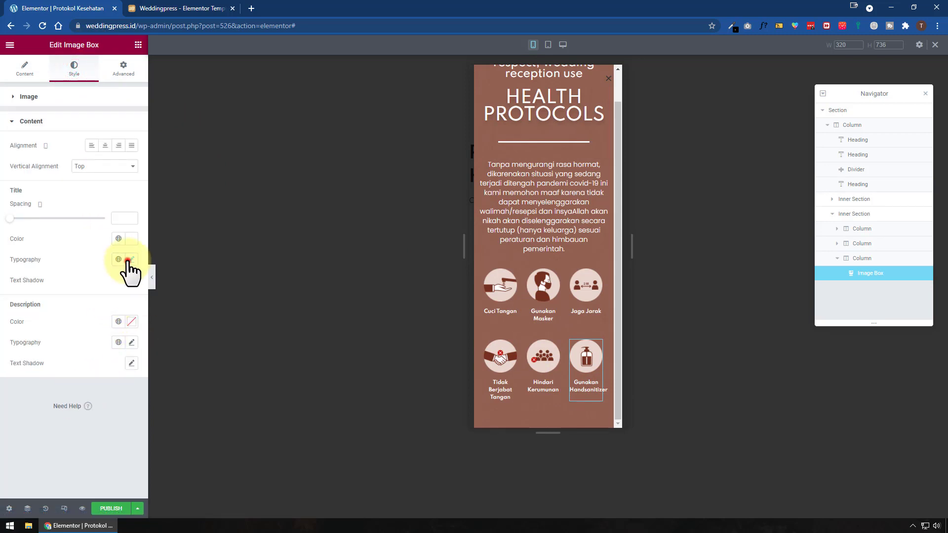
left_click(128, 260)
left_click(123, 339)
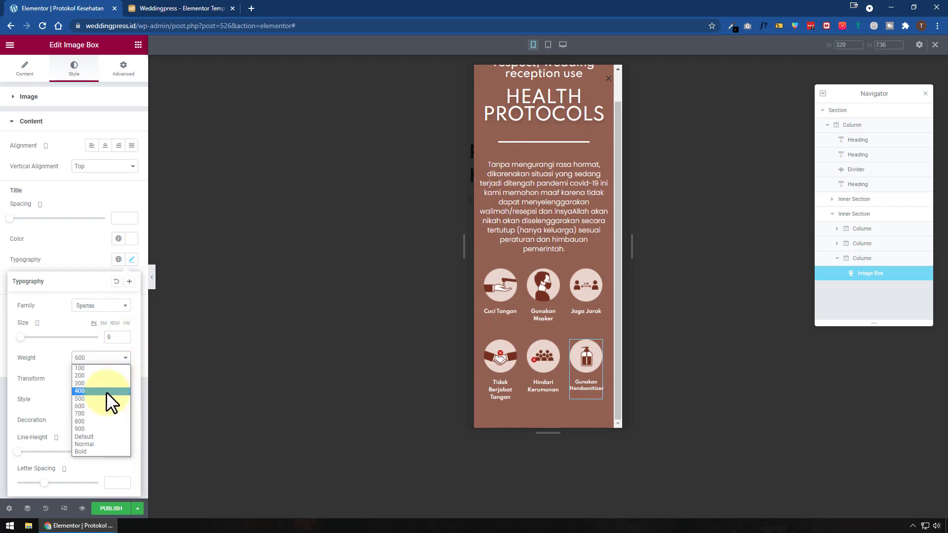
left_click(105, 392)
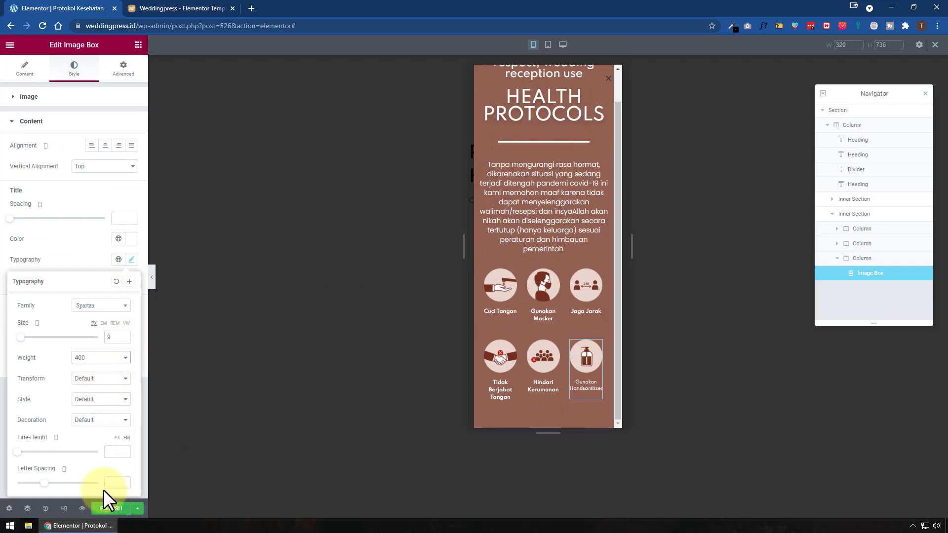
left_click(69, 264)
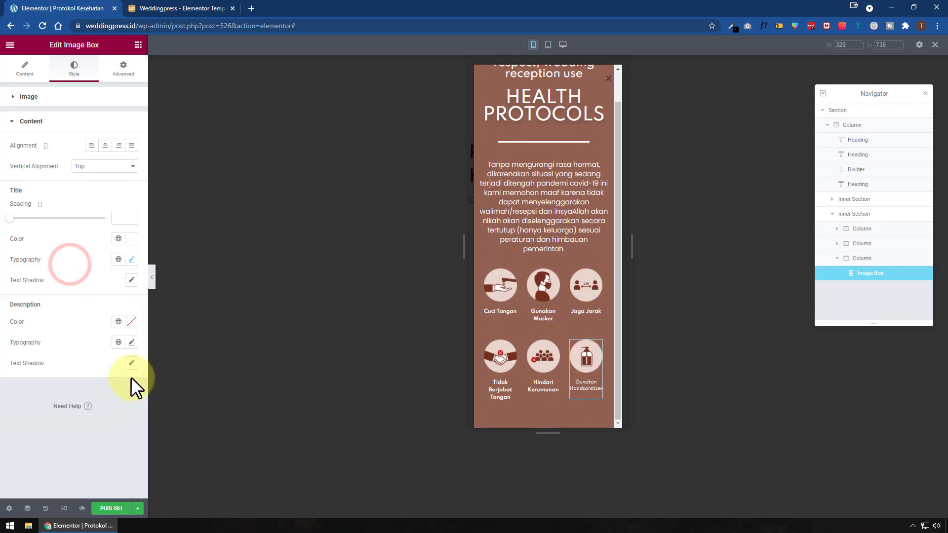
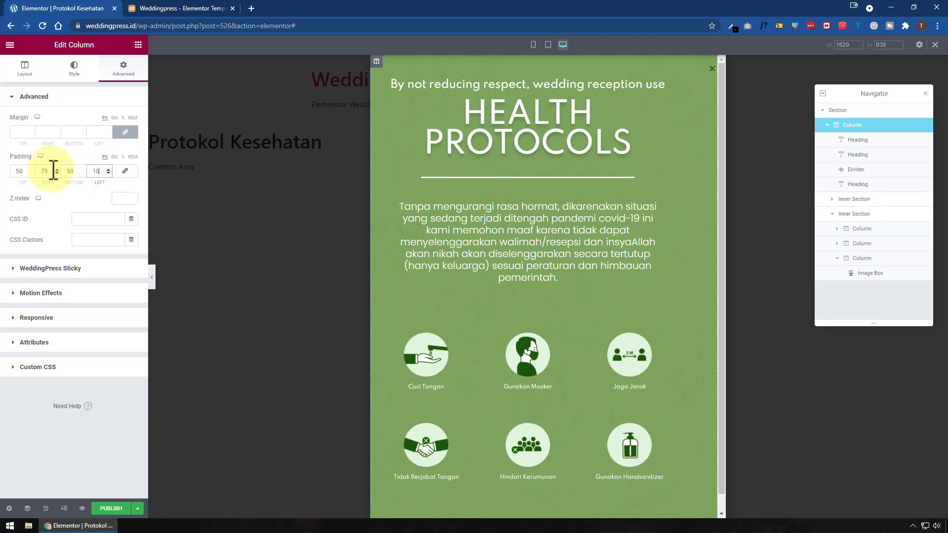
Set the main column's desktop padding to 20 px at the top and 10 px on the right and bottom
double_click(47, 167)
type("10")
left_click(25, 170)
type("10")
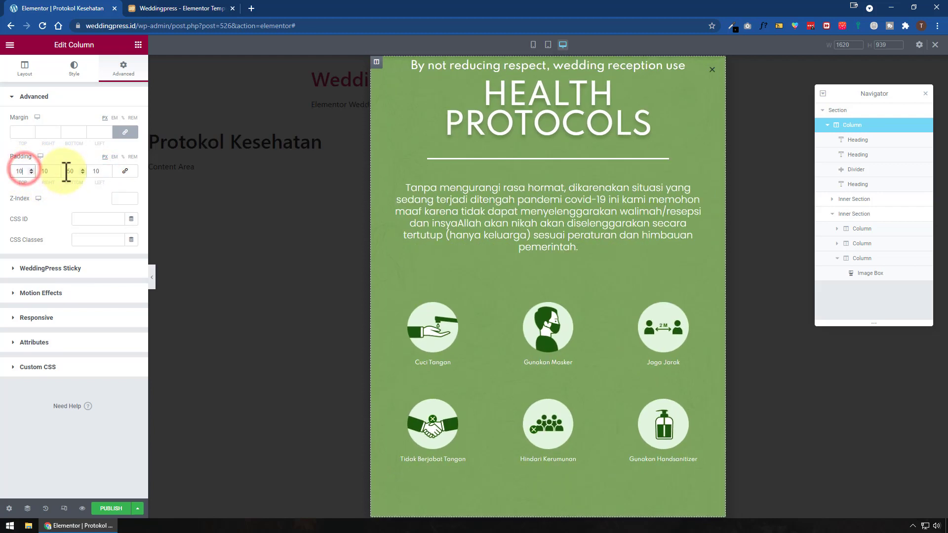
double_click(72, 170)
type("10")
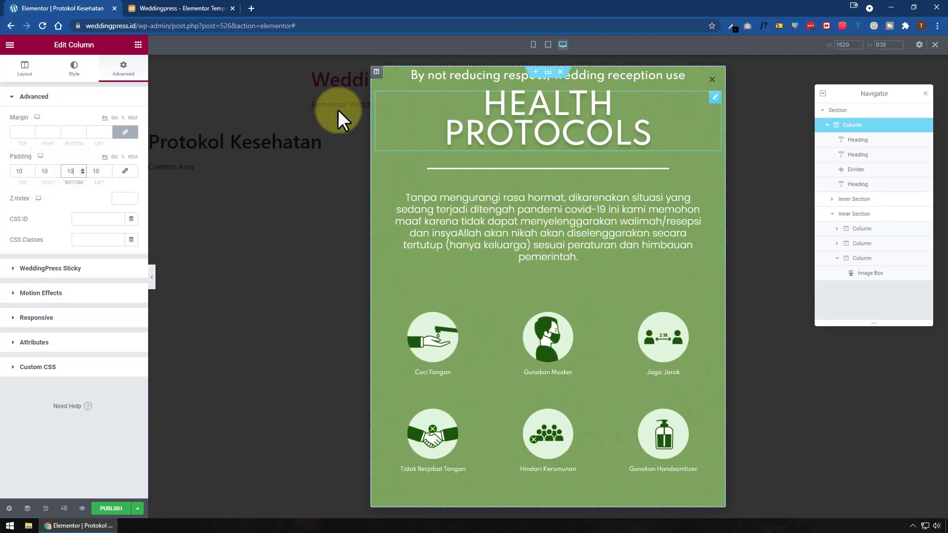
double_click(15, 170)
type("20")
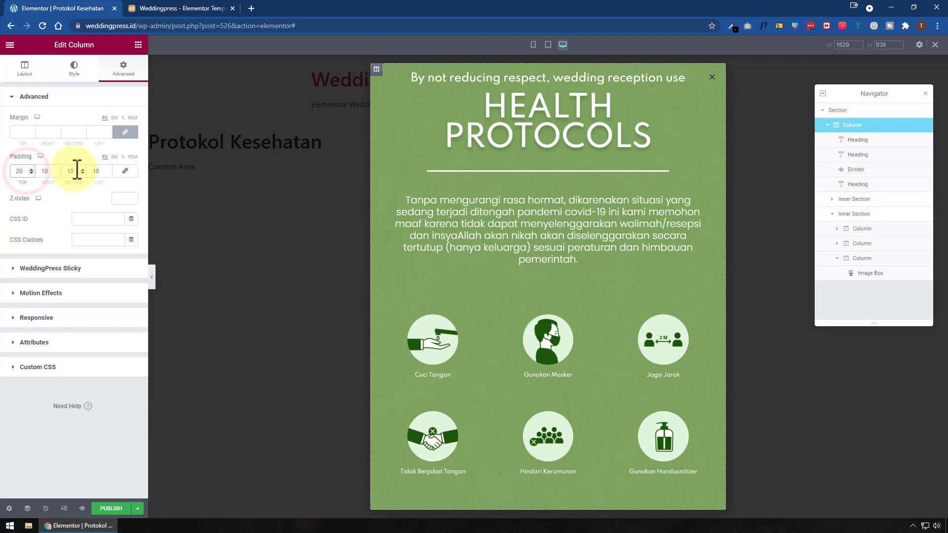
Set the Cuci Tangan image box's image width to 30% for desktop and 39% for tablet
left_click(435, 355)
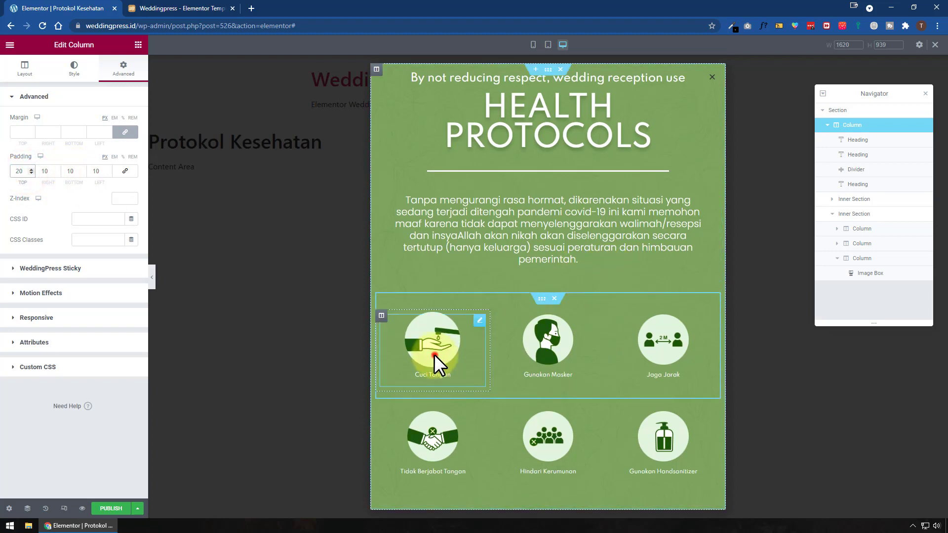
left_click(75, 69)
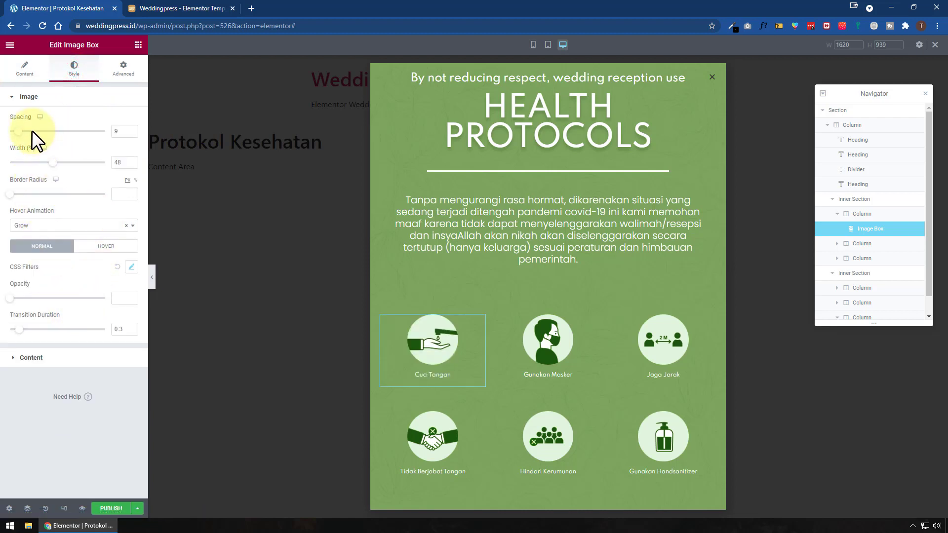
left_click_drag(56, 164, 33, 163)
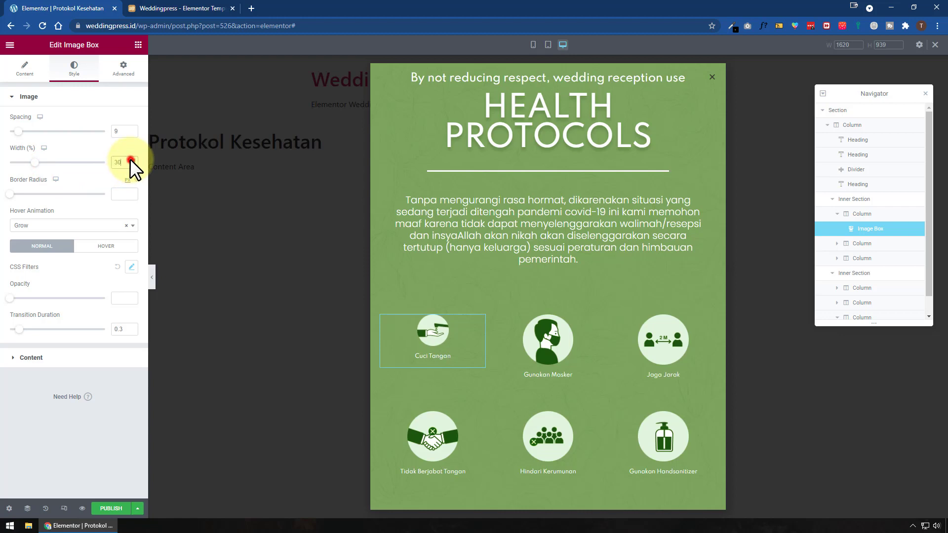
right_click(425, 334)
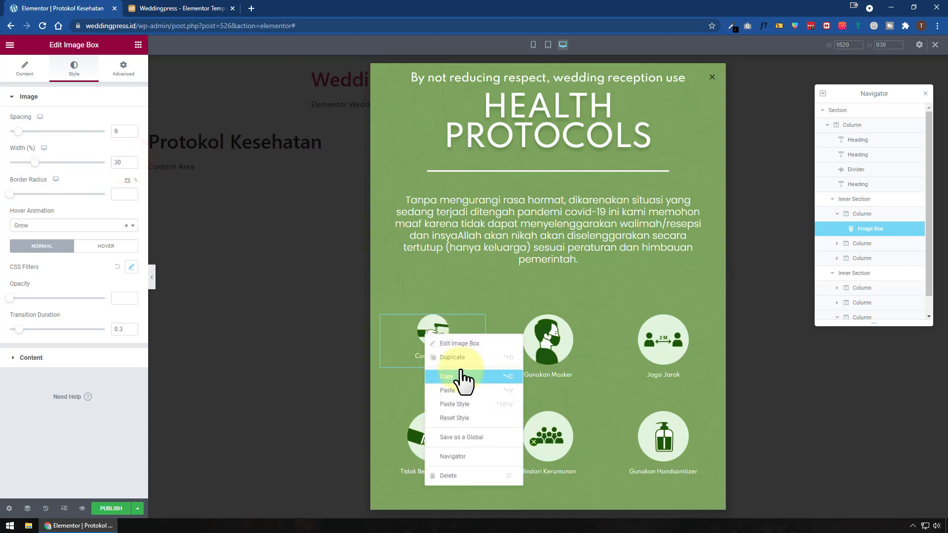
left_click(548, 44)
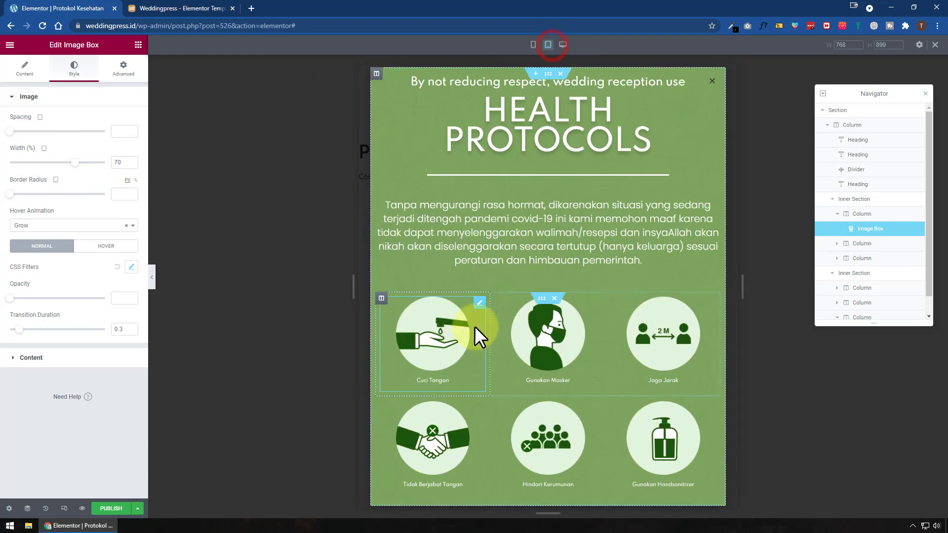
left_click_drag(74, 163, 45, 166)
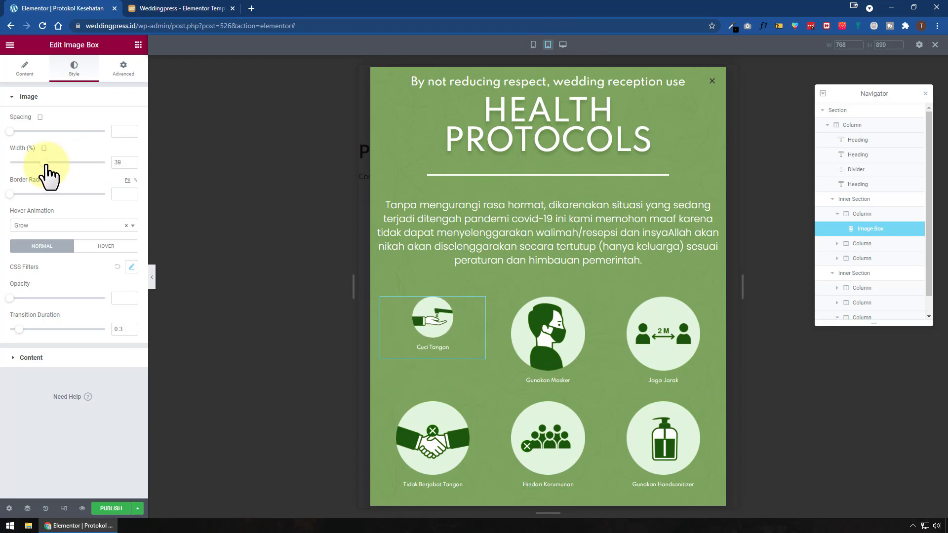
Set the Cuci Tangan image box's image width to 75% on mobile and copy the box
left_click(533, 46)
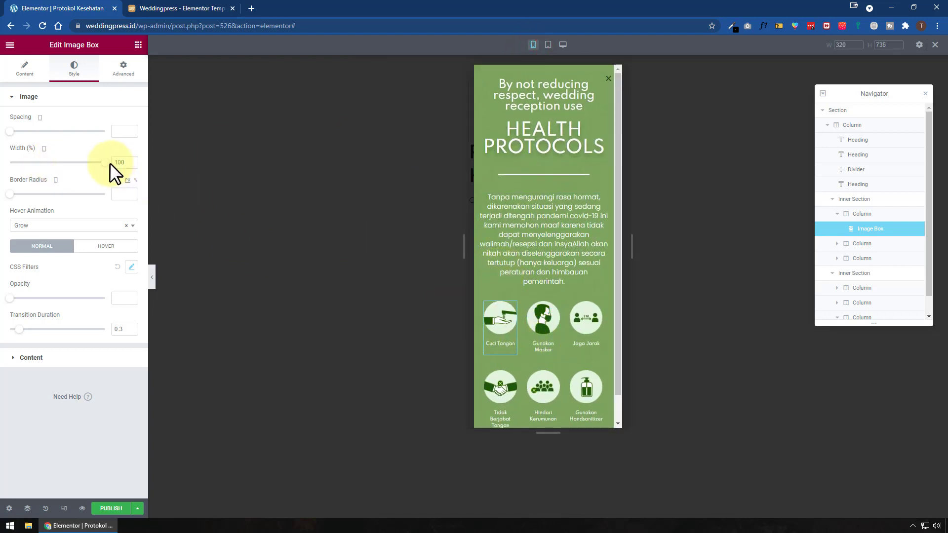
left_click_drag(106, 162, 80, 165)
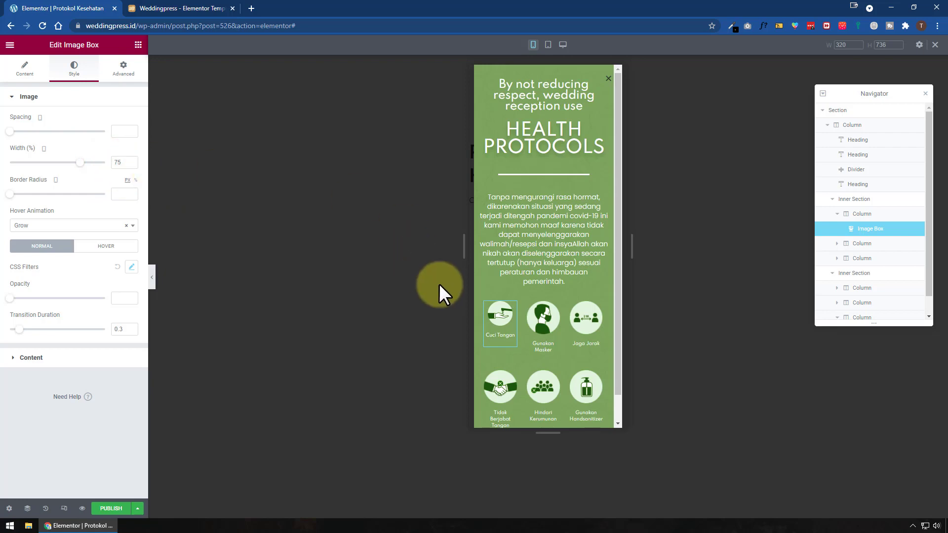
right_click(502, 322)
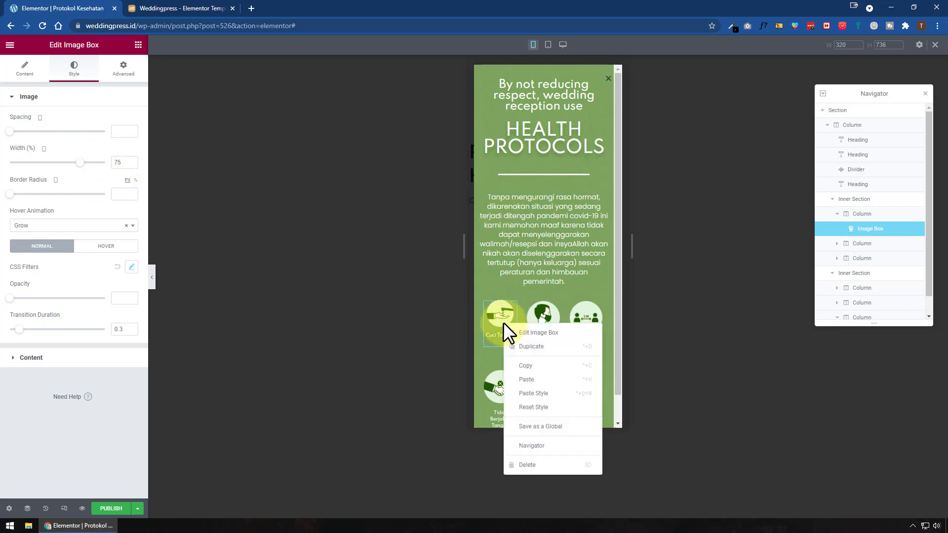
left_click(527, 366)
Paste the copied Cuci Tangan style onto the other five image boxes, from Gunakan Masker to Gunakan Handsanitizer
right_click(538, 322)
left_click(583, 395)
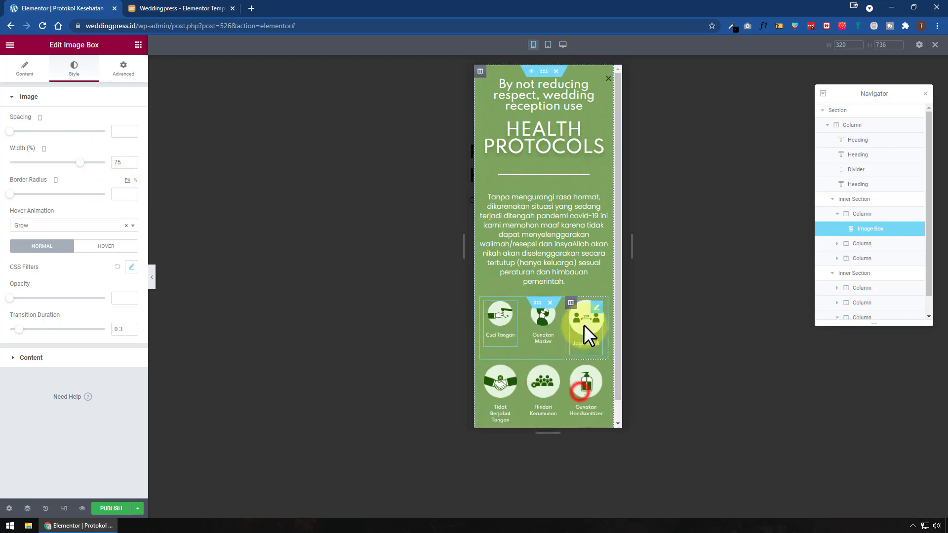
right_click(584, 321)
left_click(622, 393)
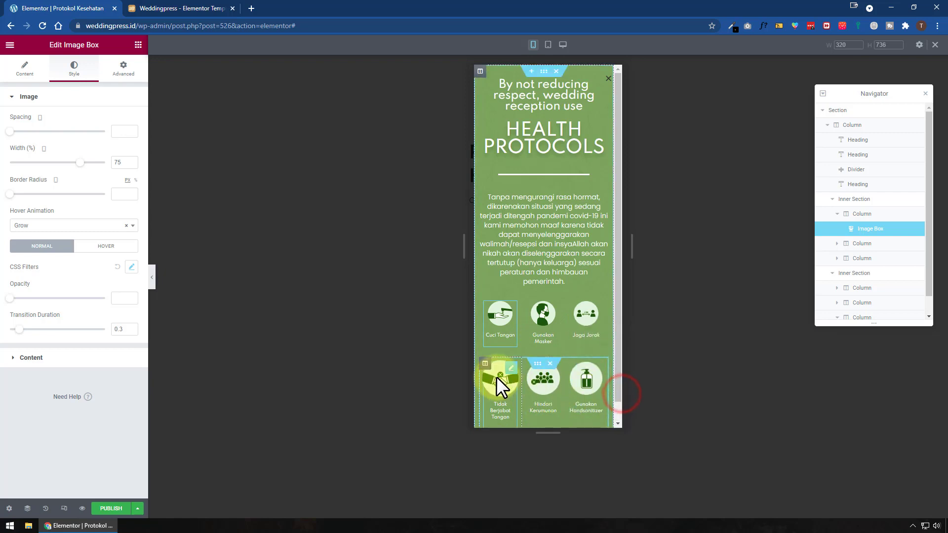
right_click(497, 378)
left_click(536, 436)
right_click(546, 377)
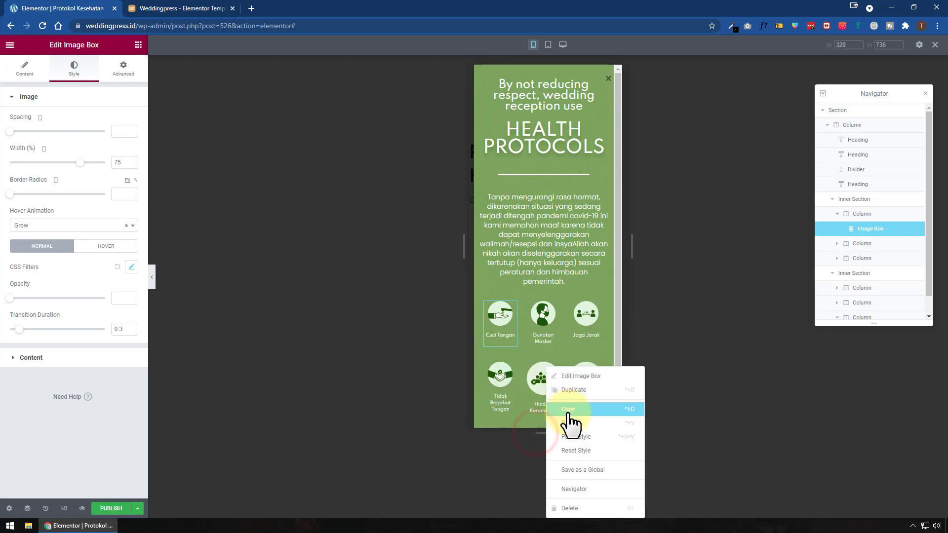
left_click(574, 436)
right_click(587, 390)
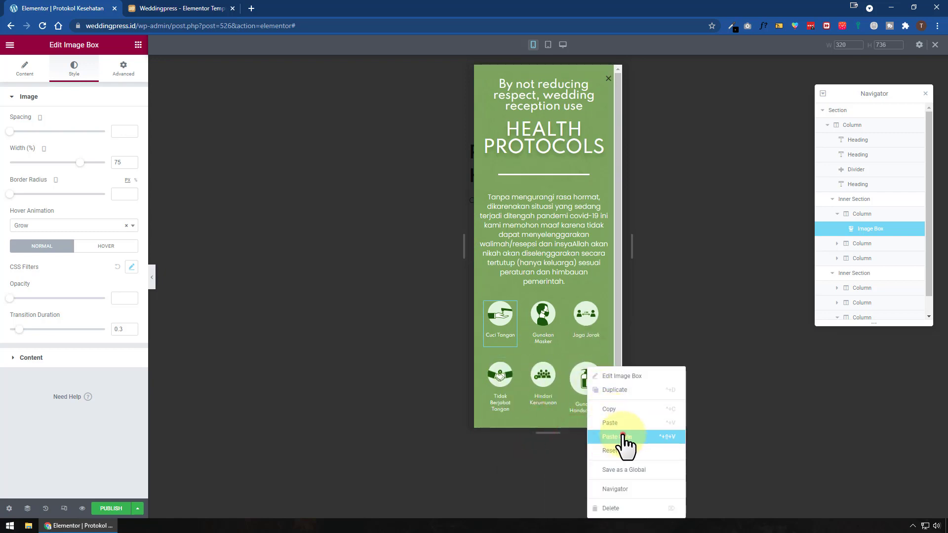
left_click(624, 437)
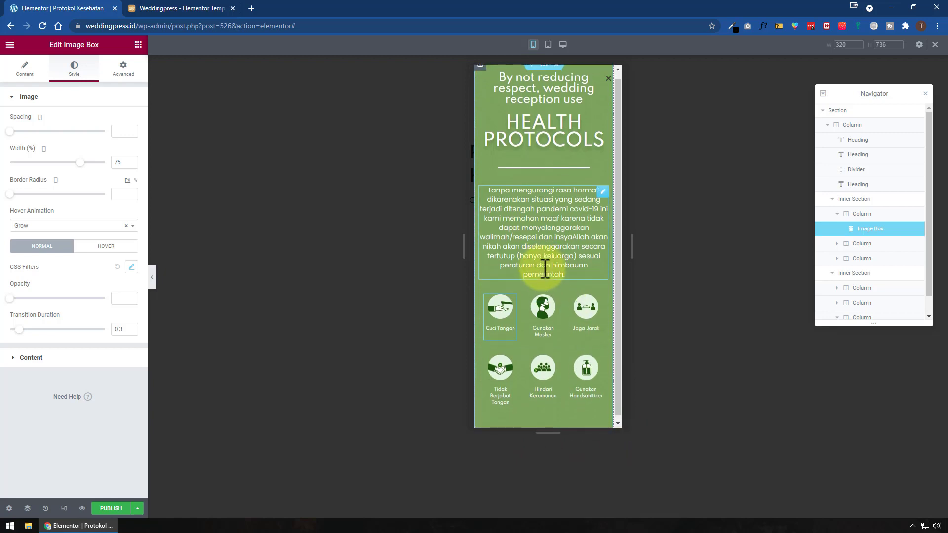
Set the paragraph heading's desktop margin to 0 px on all sides and leave the values unlinked
left_click(548, 44)
left_click(563, 45)
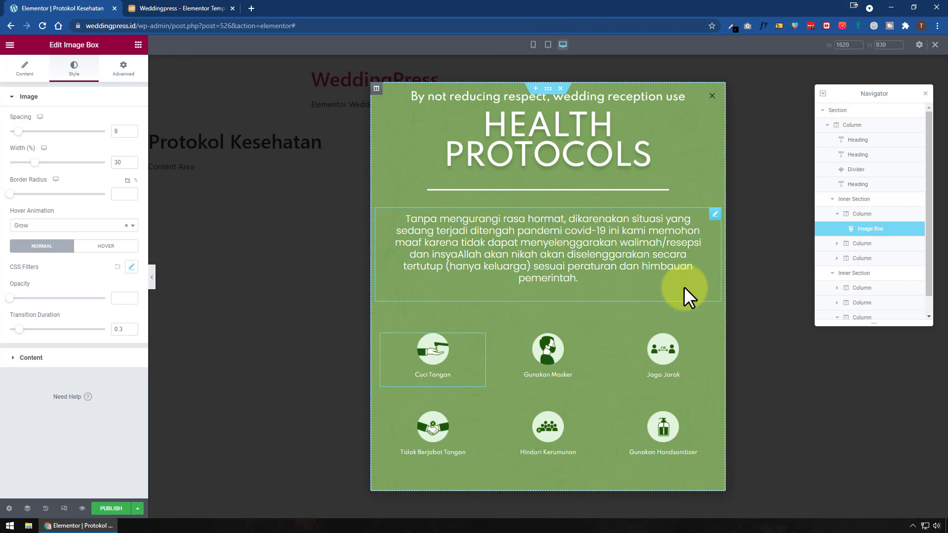
left_click(677, 256)
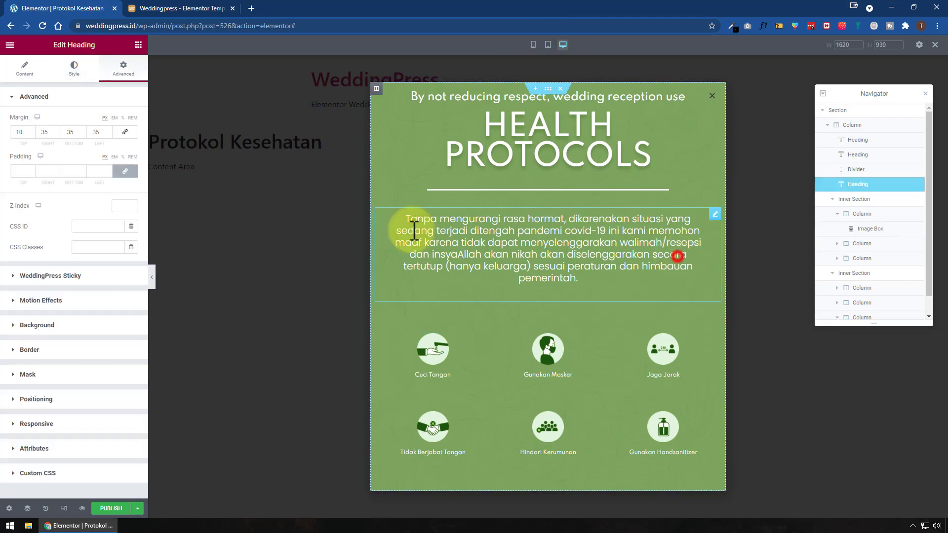
left_click(102, 129)
left_click(125, 132)
left_click_drag(103, 132, 87, 131)
type("0")
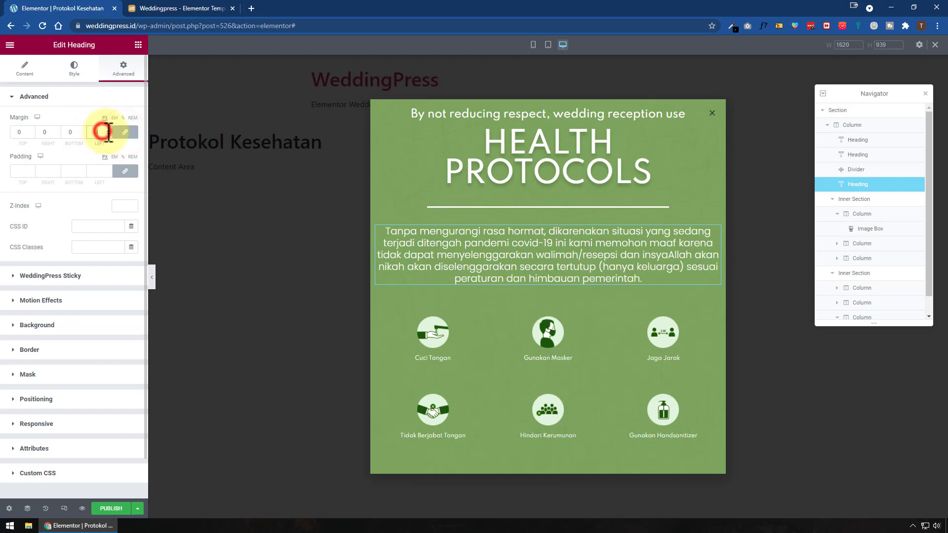
left_click(125, 132)
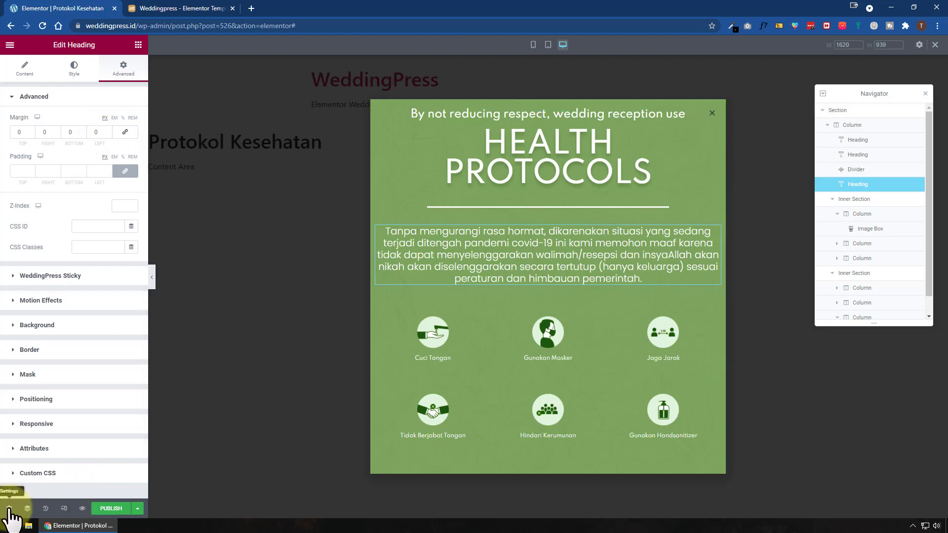
Turn off the close button in the popup's layout settings
left_click(9, 509)
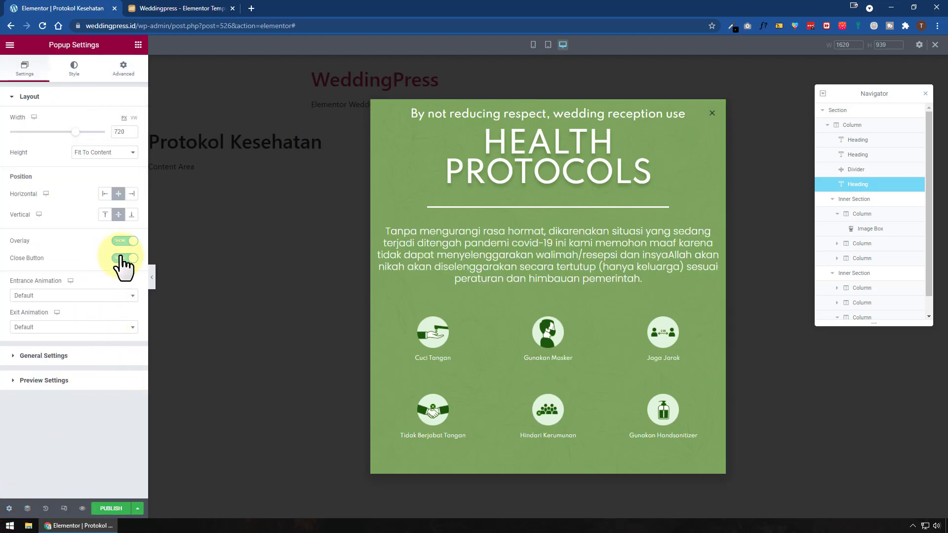
left_click(124, 259)
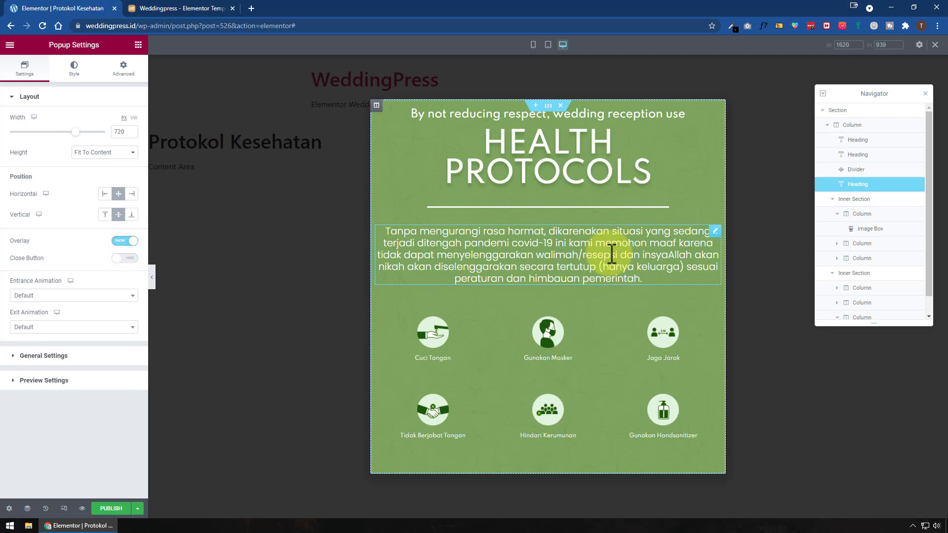
Add a Button widget below the protocol icons, align it to the center and set its size to Medium
left_click(137, 45)
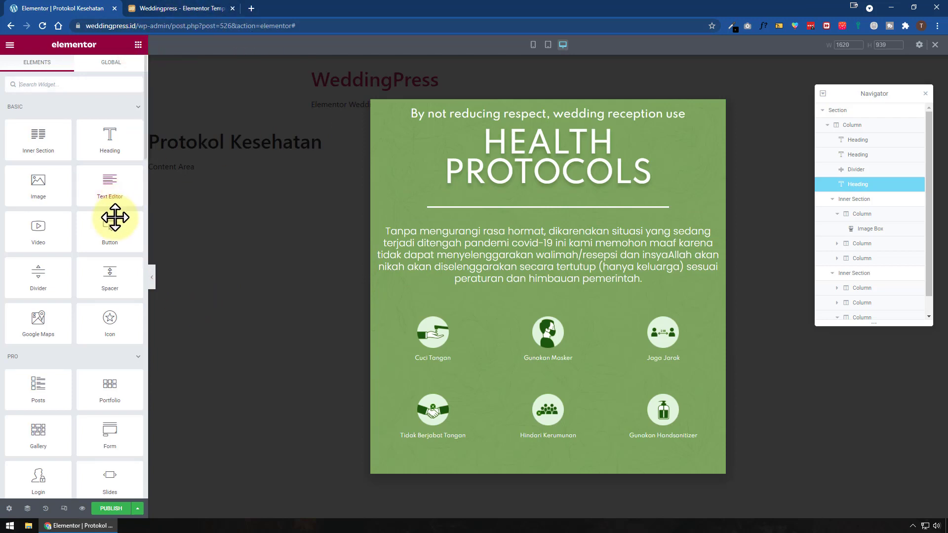
left_click_drag(110, 226, 556, 451)
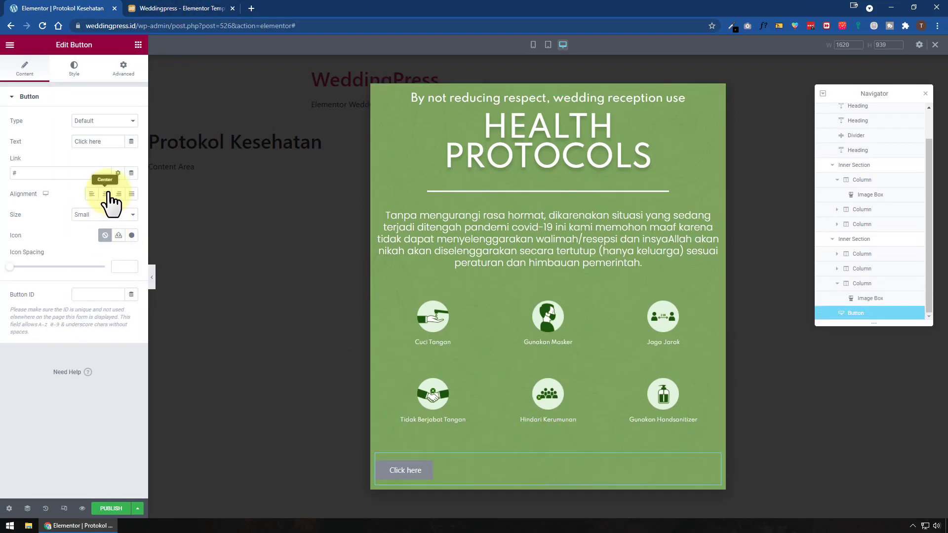
left_click(107, 192)
left_click(107, 215)
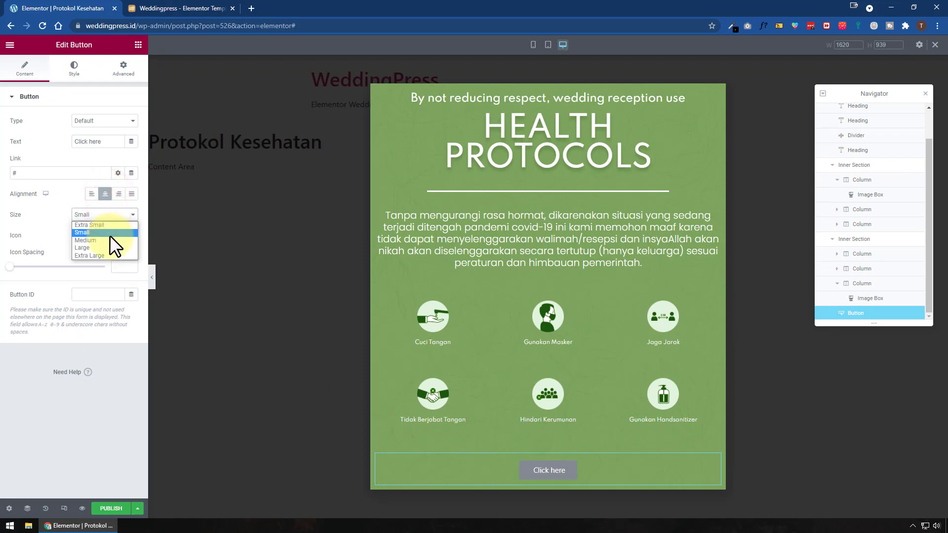
left_click(110, 240)
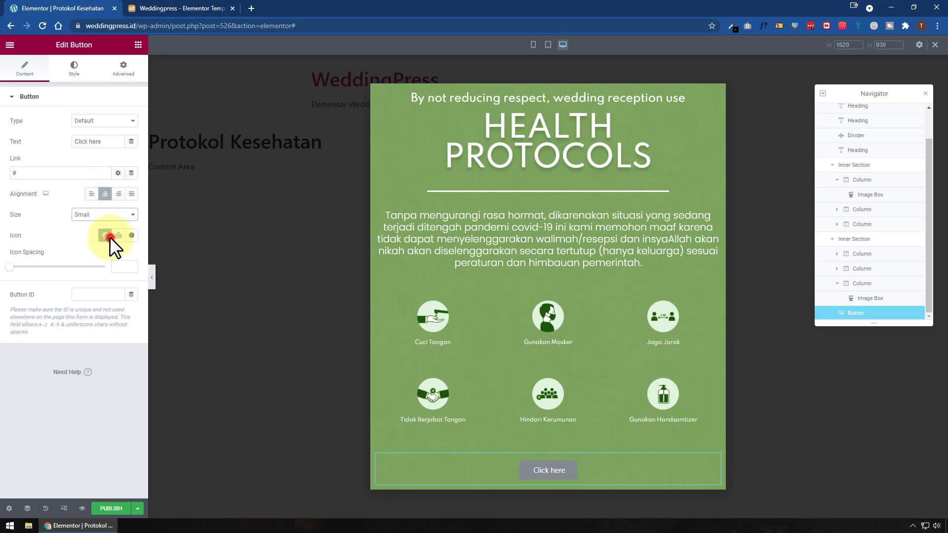
Change the button text to "Tutup Popup Protokol Kesehatan"
triple_click(108, 142)
type("Tutup ")
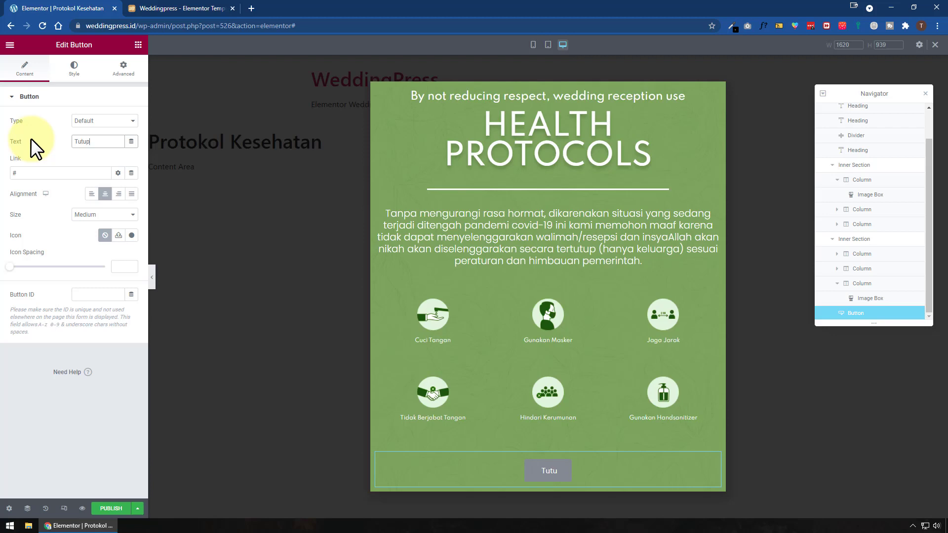
type("Popup Protokol Kese")
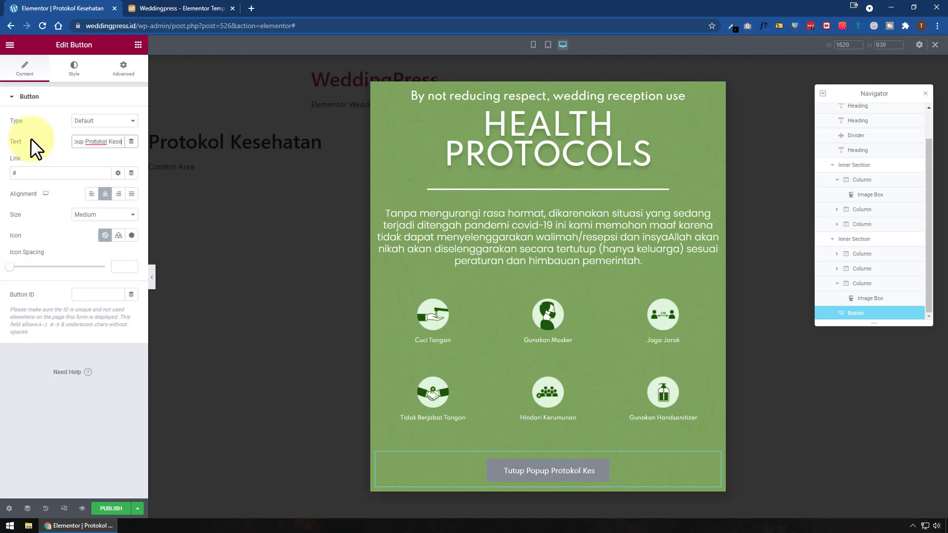
type("hatan")
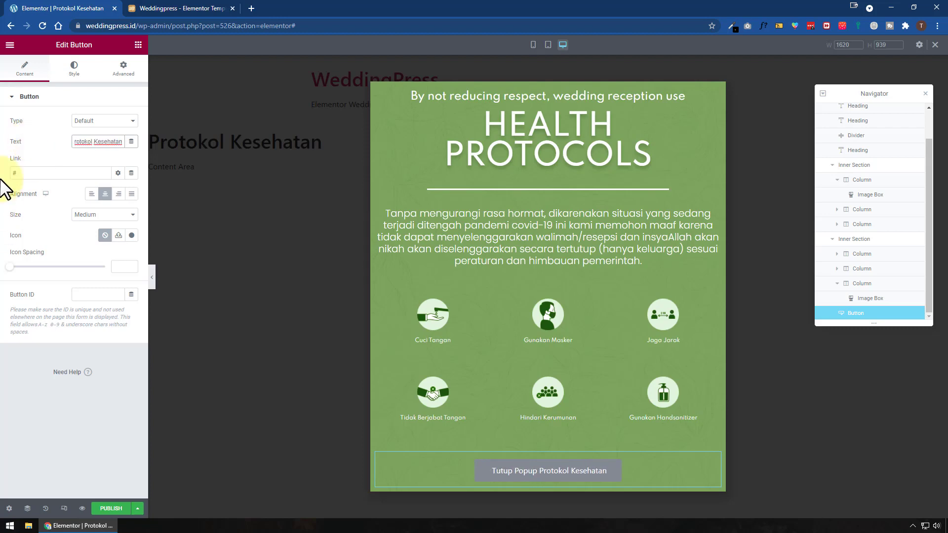
Give the button a right-pointing hand icon from the icon library and set the icon spacing to 20
left_click(132, 236)
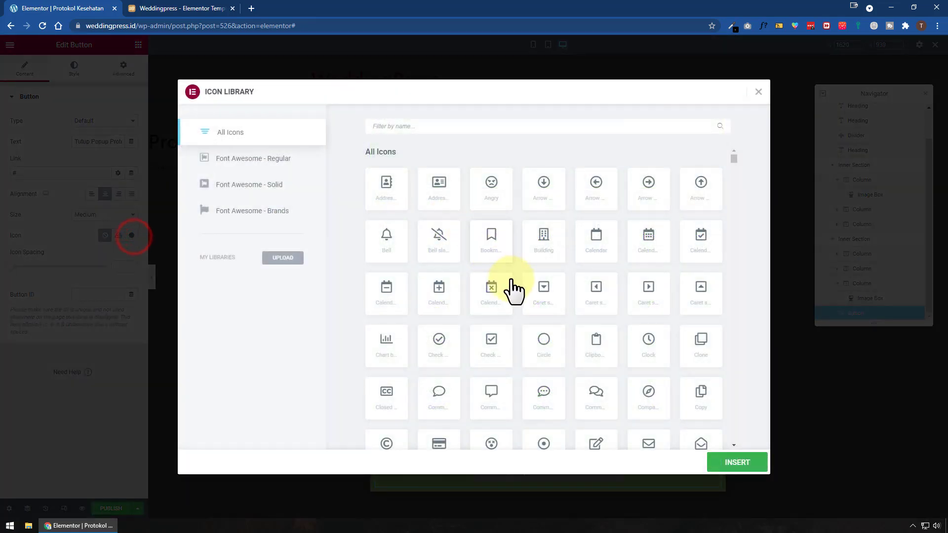
scroll(513, 288, "down", 10)
scroll(508, 218, "down", 4)
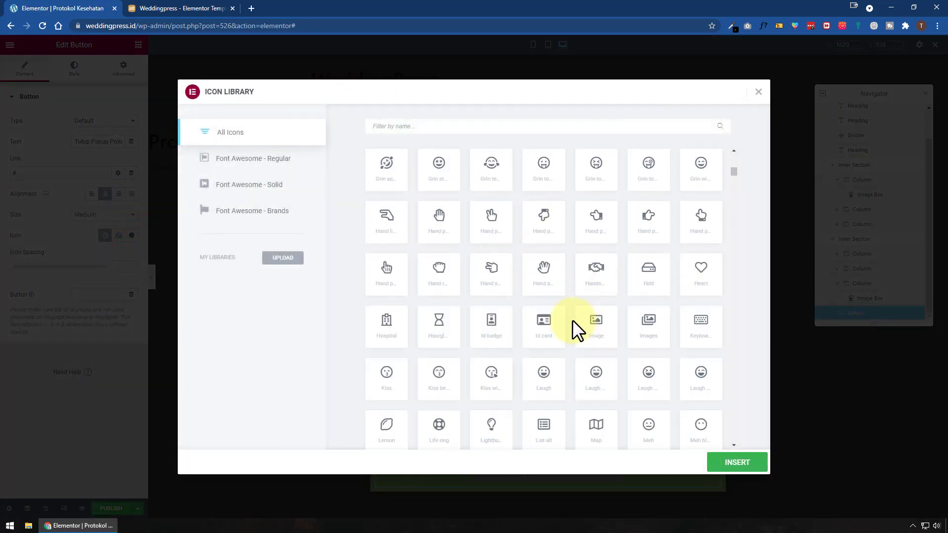
left_click(643, 213)
left_click(731, 467)
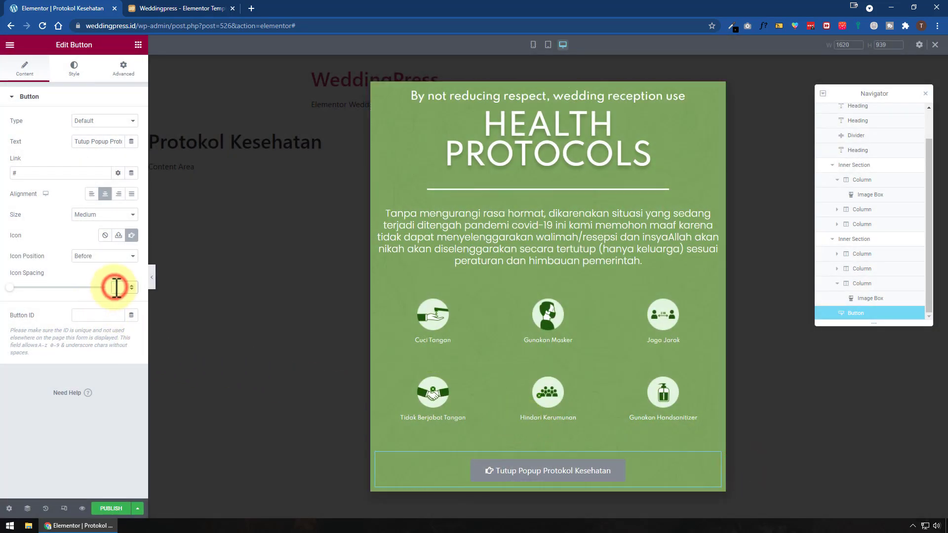
type("20")
Set the button's normal background color to a bright golden yellow
left_click(74, 74)
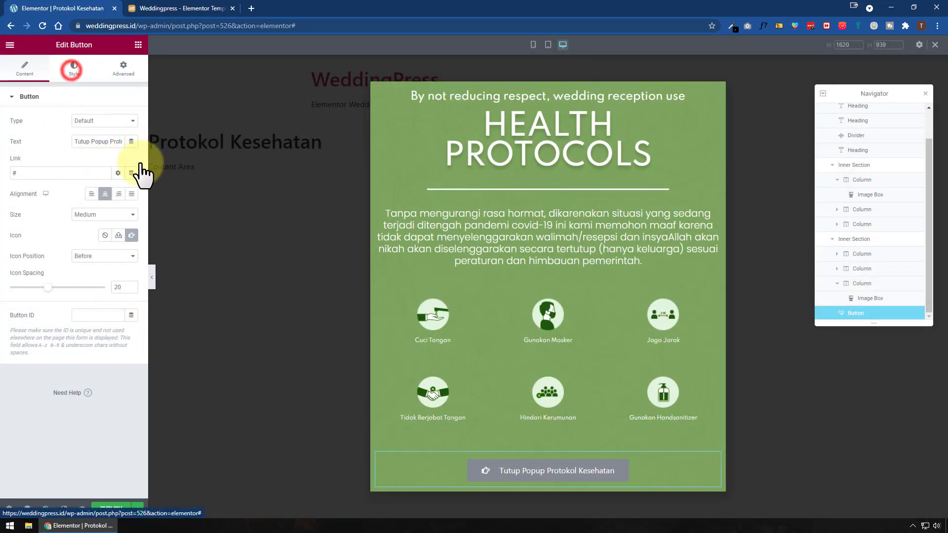
left_click(133, 225)
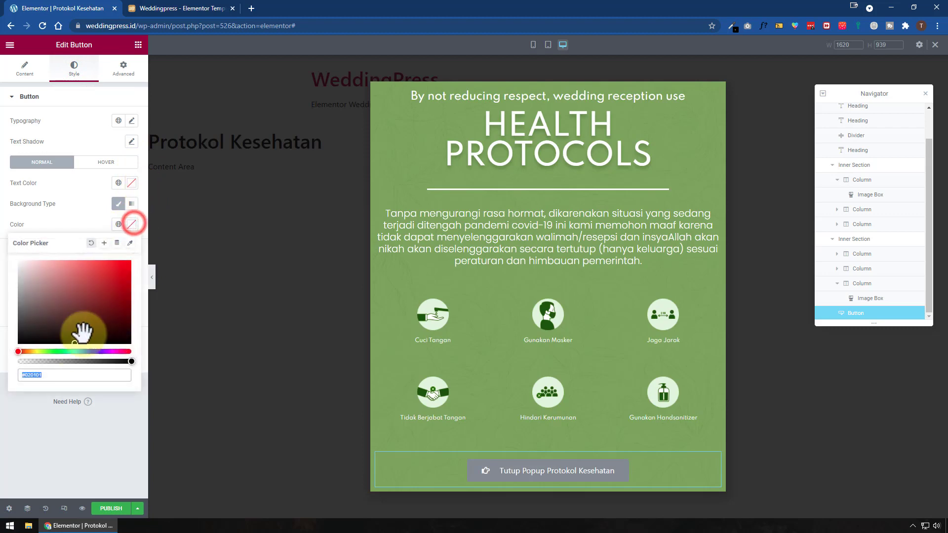
left_click_drag(20, 352, 33, 352)
left_click_drag(99, 288, 118, 244)
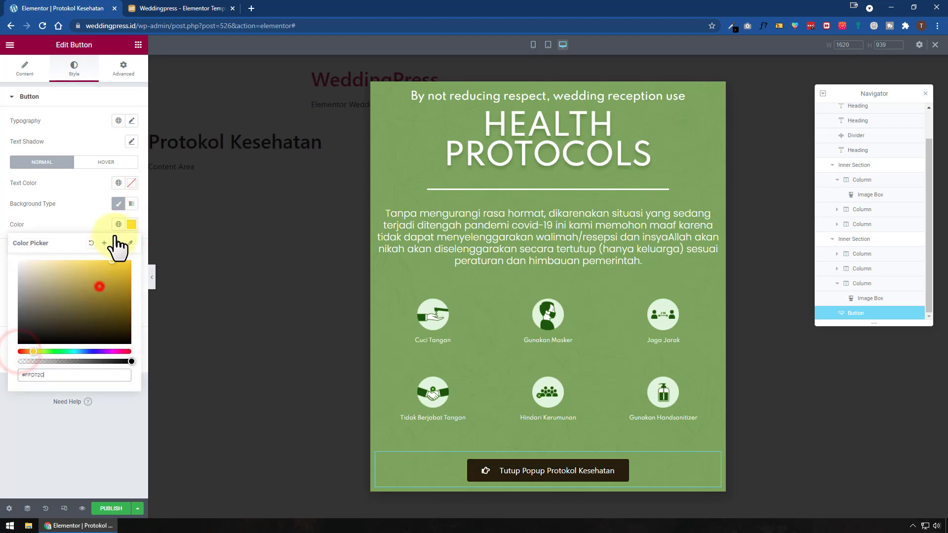
left_click(83, 202)
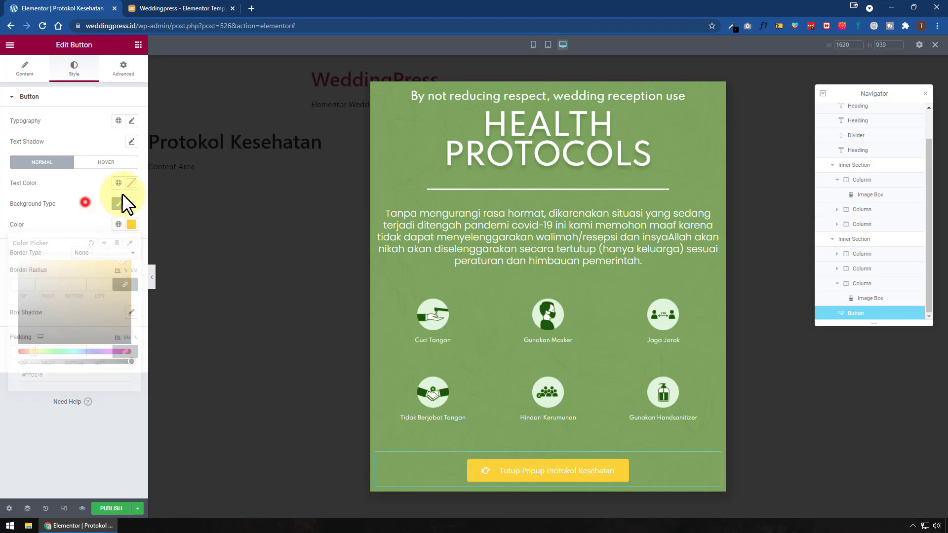
Set the button's normal text color to the dark green #4D8617
left_click(132, 182)
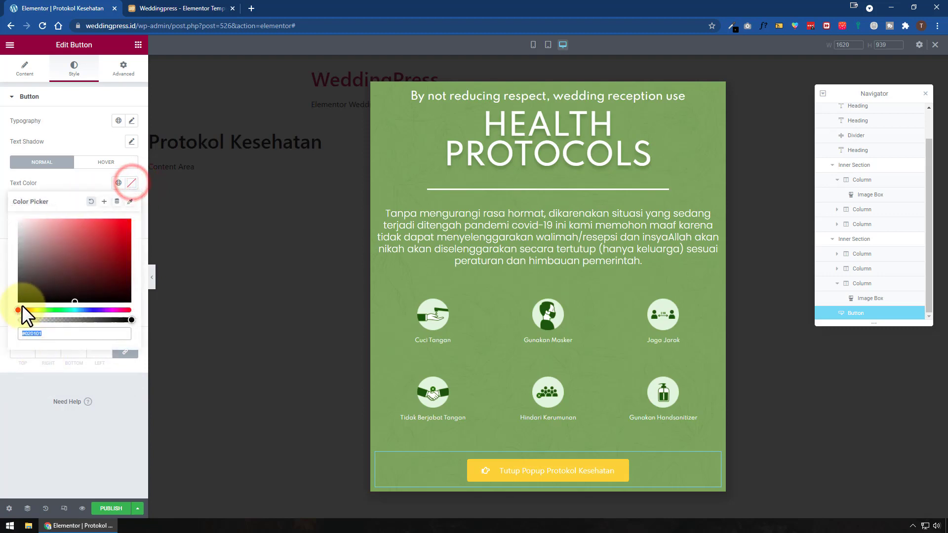
left_click_drag(19, 310, 47, 311)
left_click_drag(94, 266, 111, 256)
left_click(91, 186)
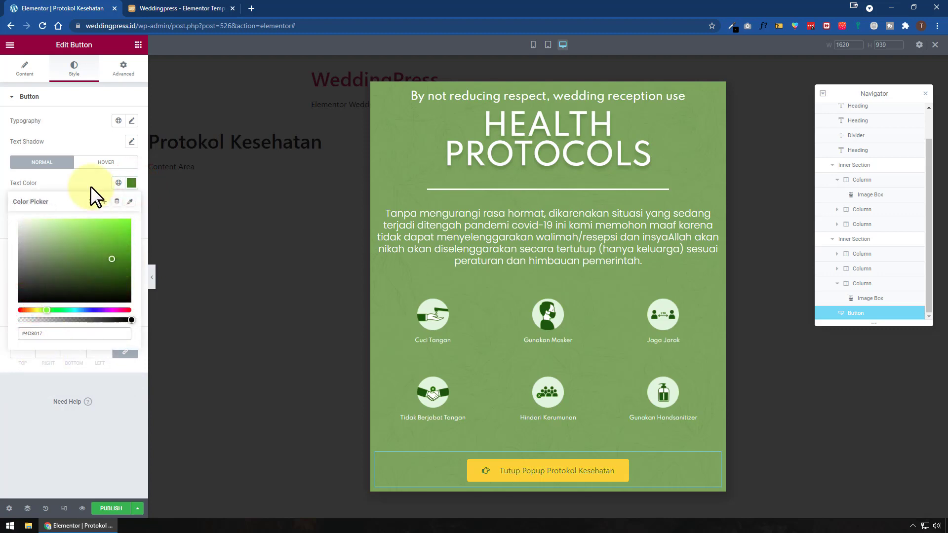
Set the font weight of the button's text to 700
left_click(132, 120)
left_click(105, 226)
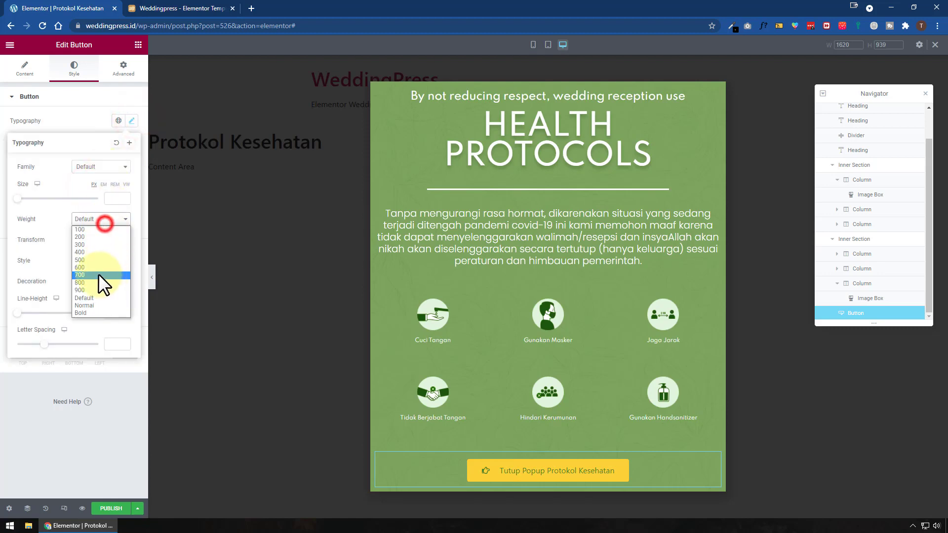
left_click(98, 274)
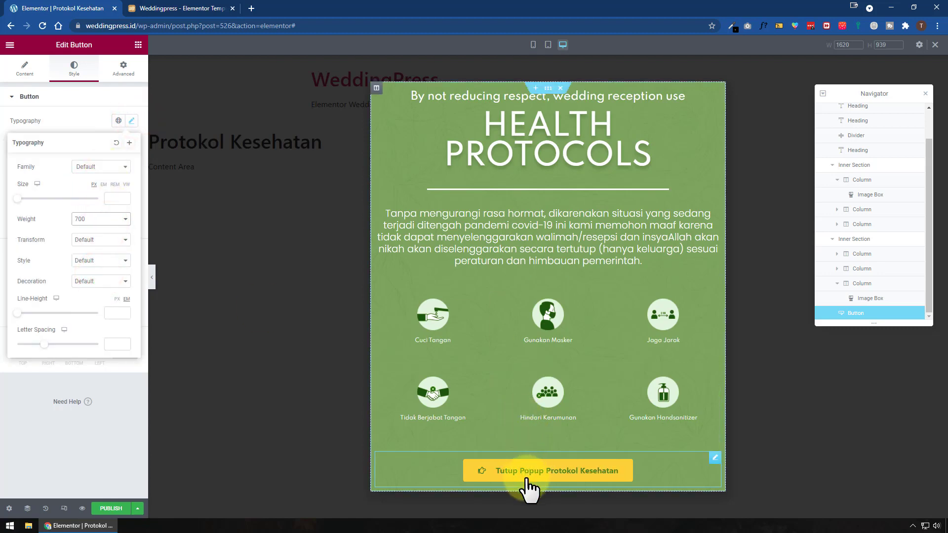
left_click(43, 127)
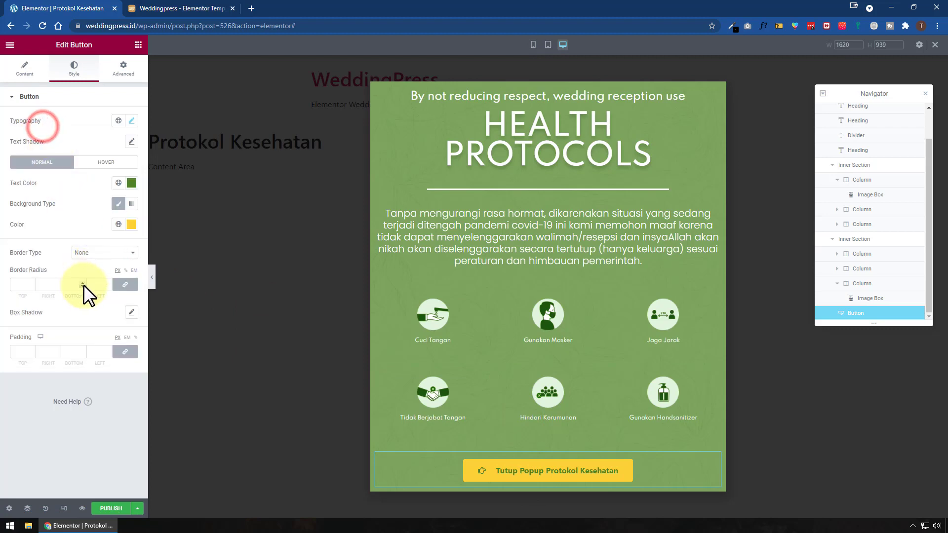
Copy the button's green text color and apply #4D8617 as its hover background color
left_click(131, 184)
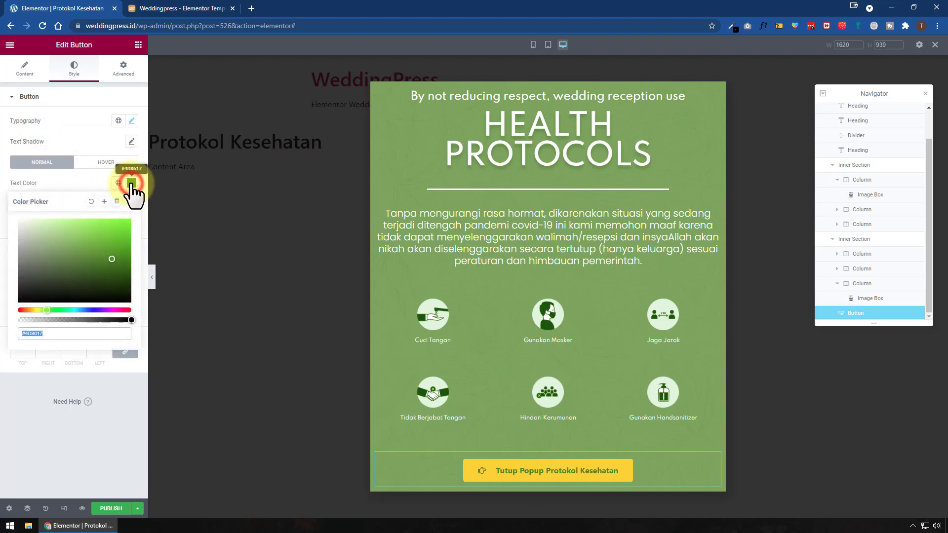
left_click(121, 163)
left_click(133, 225)
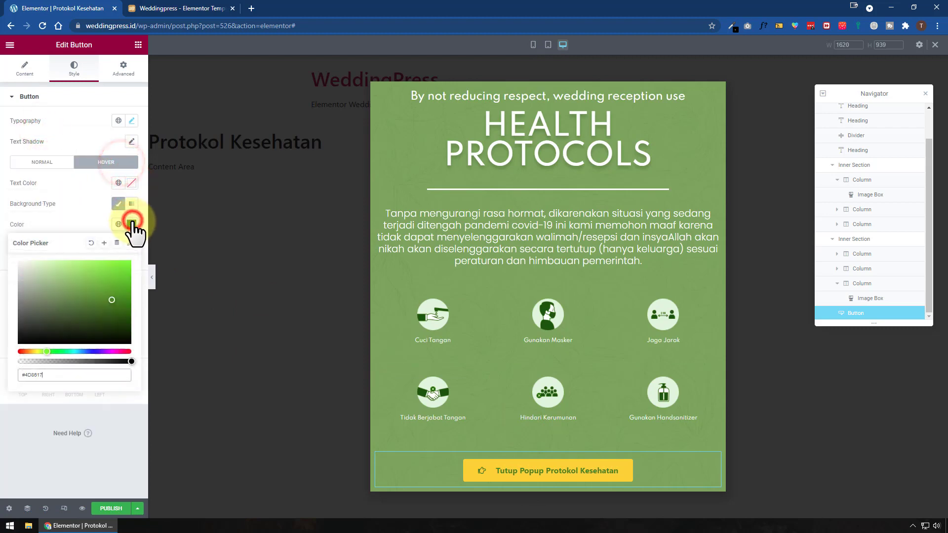
Copy the button's golden yellow background color to its hover text color and set the hover animation to Grow
left_click(44, 162)
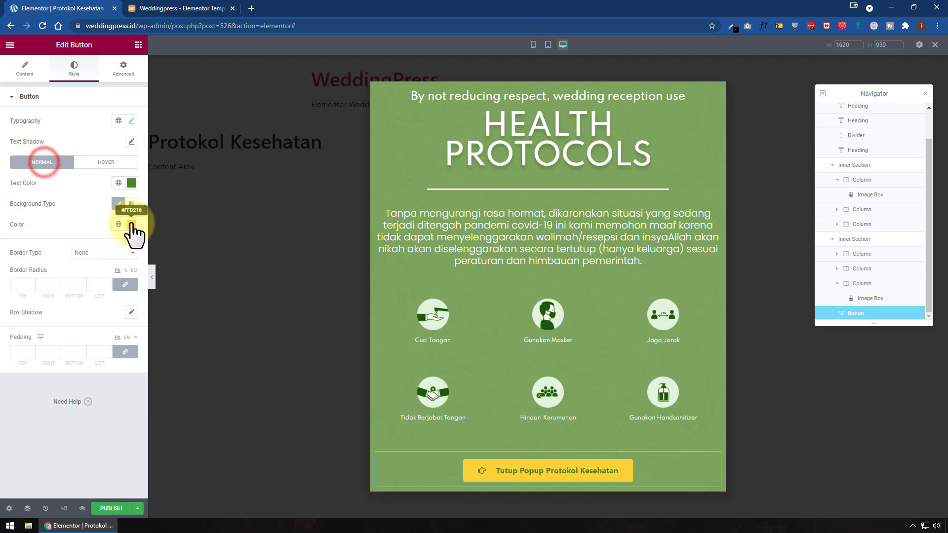
left_click(132, 224)
left_click(132, 223)
left_click(107, 162)
left_click(132, 185)
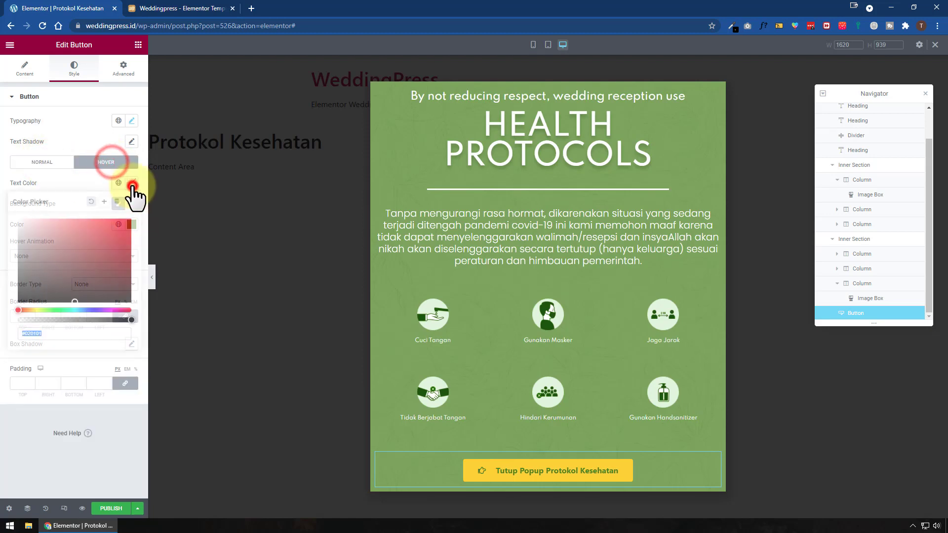
left_click(131, 184)
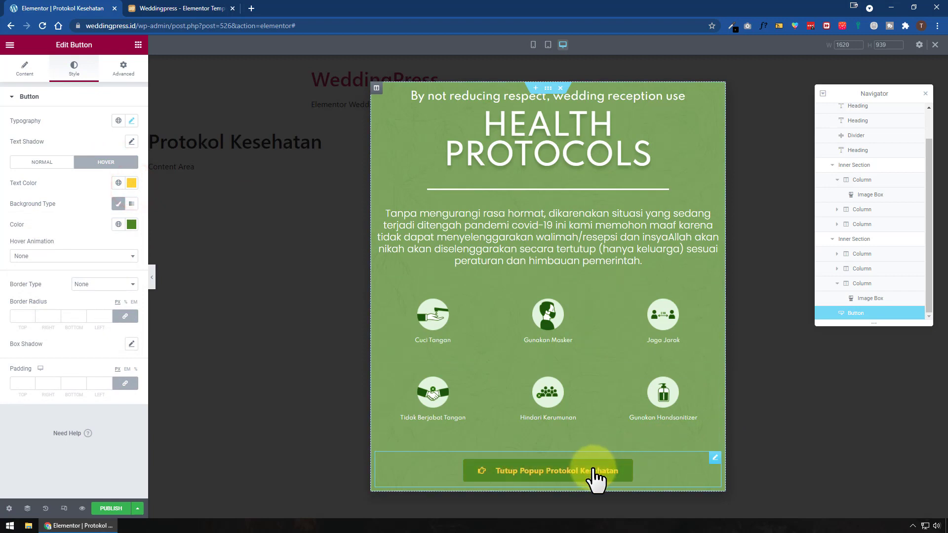
left_click(69, 256)
left_click(62, 289)
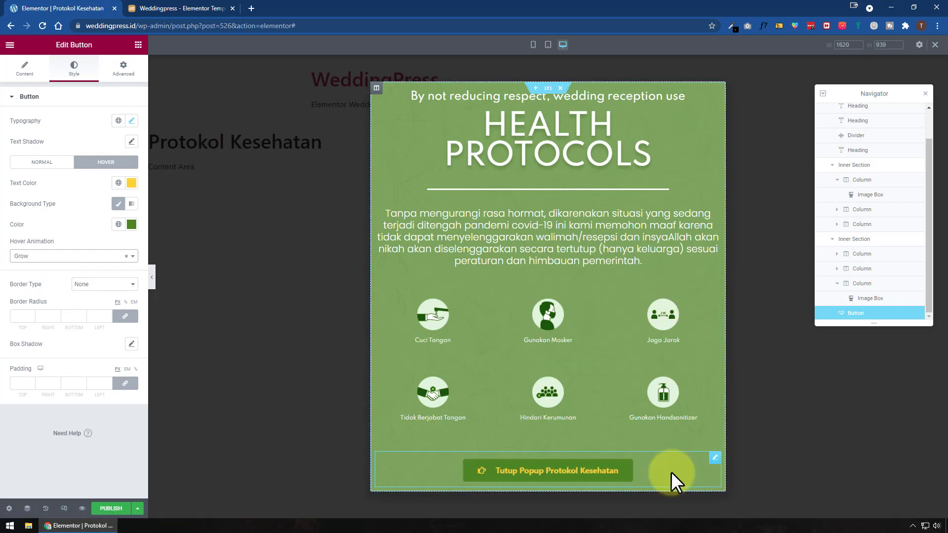
Link the button to the dynamic Popup action and set that action to Close Popup
left_click(30, 73)
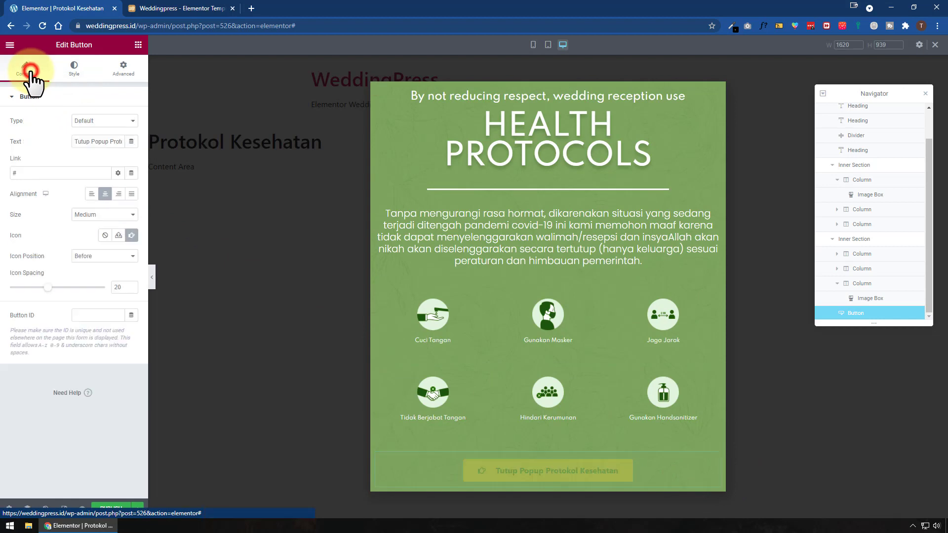
left_click(131, 173)
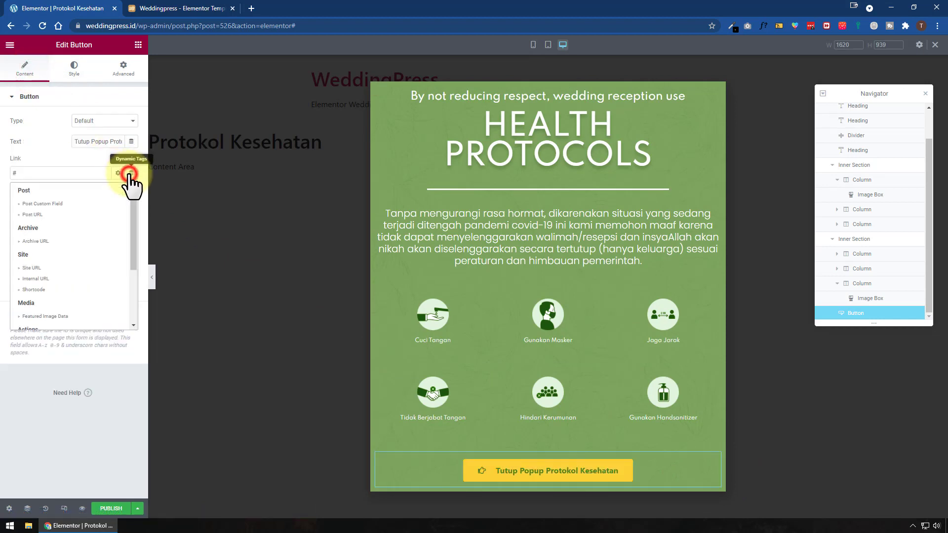
scroll(86, 227, "down", 5)
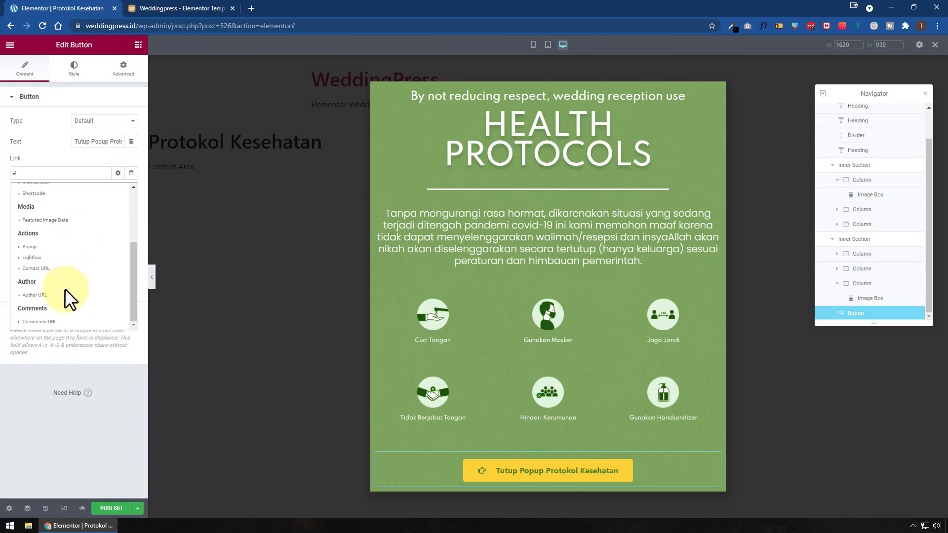
left_click(57, 246)
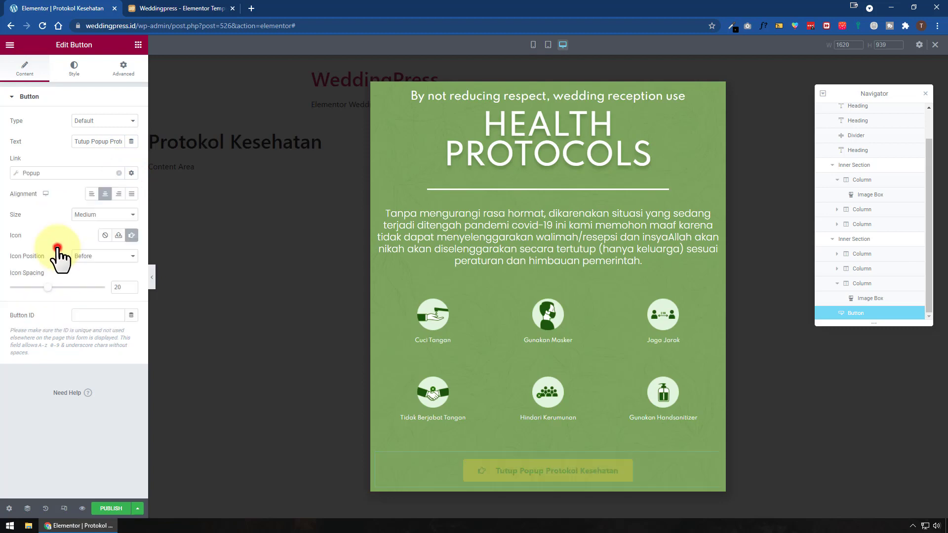
left_click(20, 174)
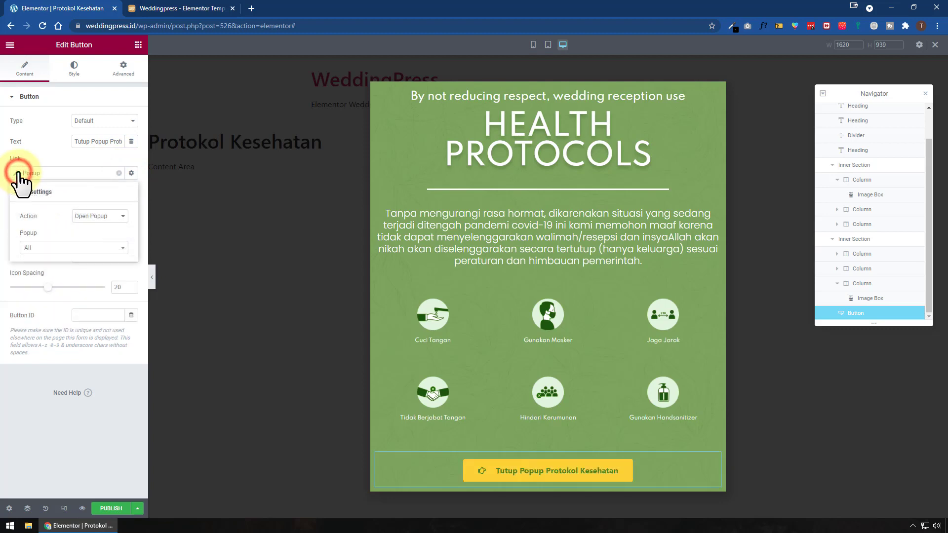
left_click(111, 217)
left_click(105, 233)
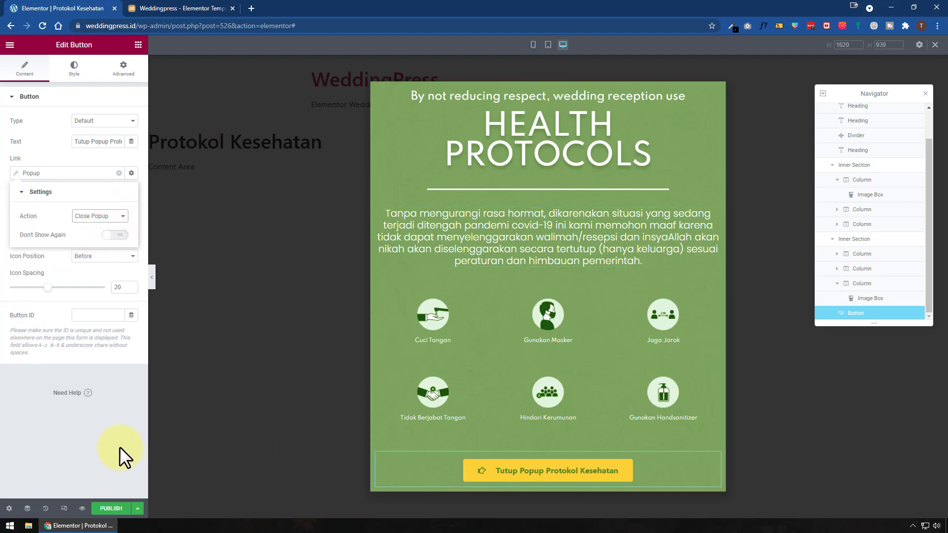
Open the popup settings and check the popup's layout in the tablet and mobile views before returning to desktop
left_click(10, 509)
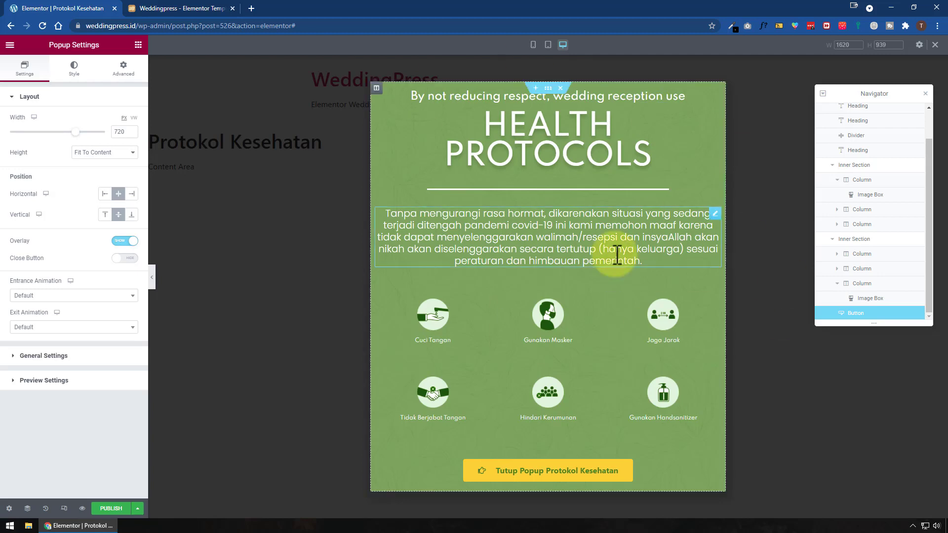
left_click(548, 45)
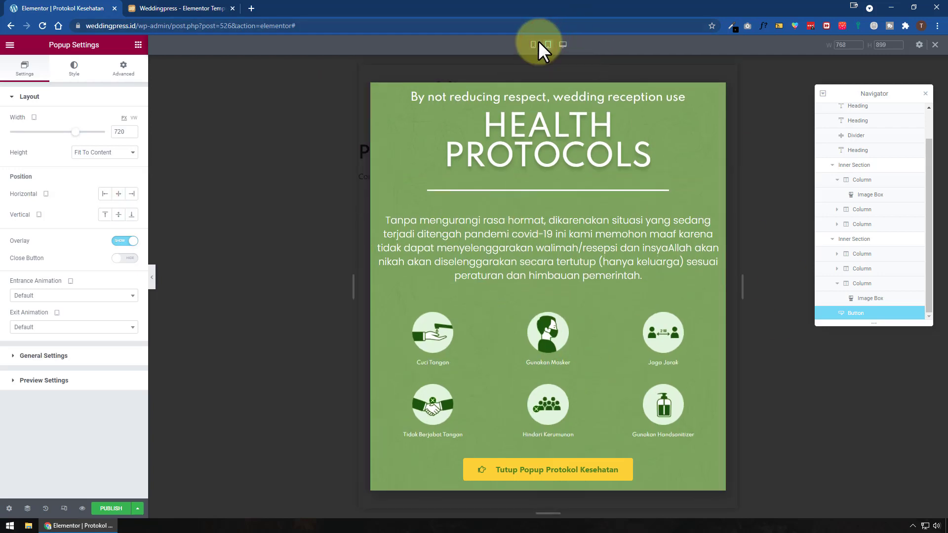
left_click(533, 44)
scroll(522, 293, "down", 1)
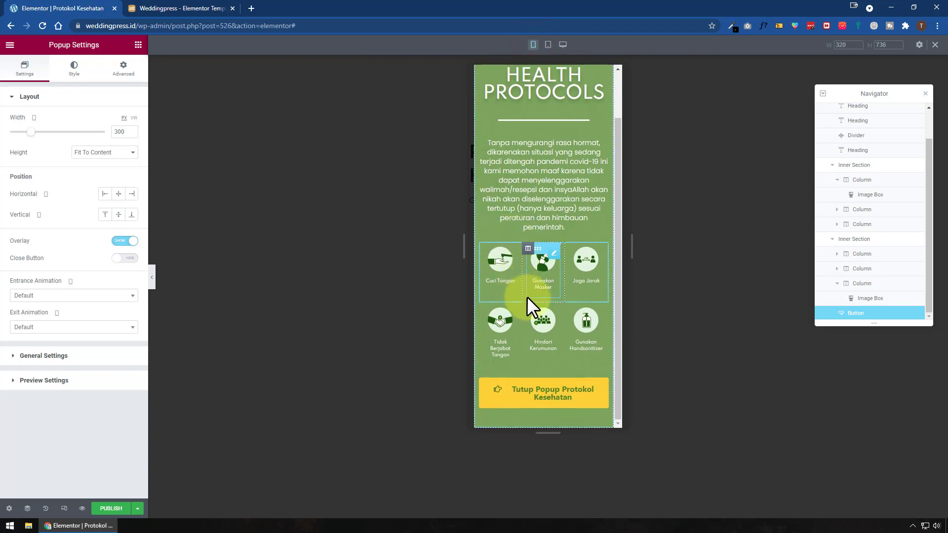
scroll(527, 296, "up", 2)
left_click(562, 45)
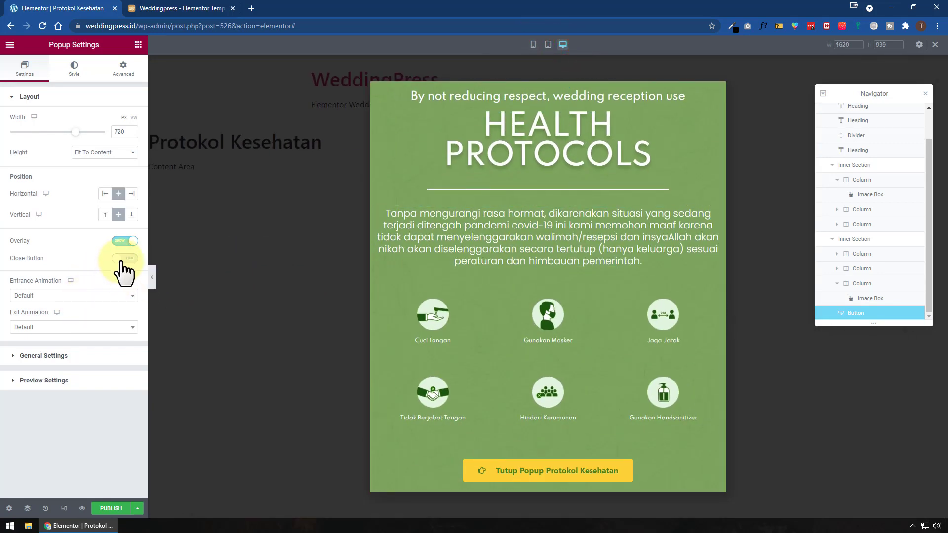
Set the popup's entrance animation to Fade In Up and its exit animation to Fade Out Down
left_click(109, 296)
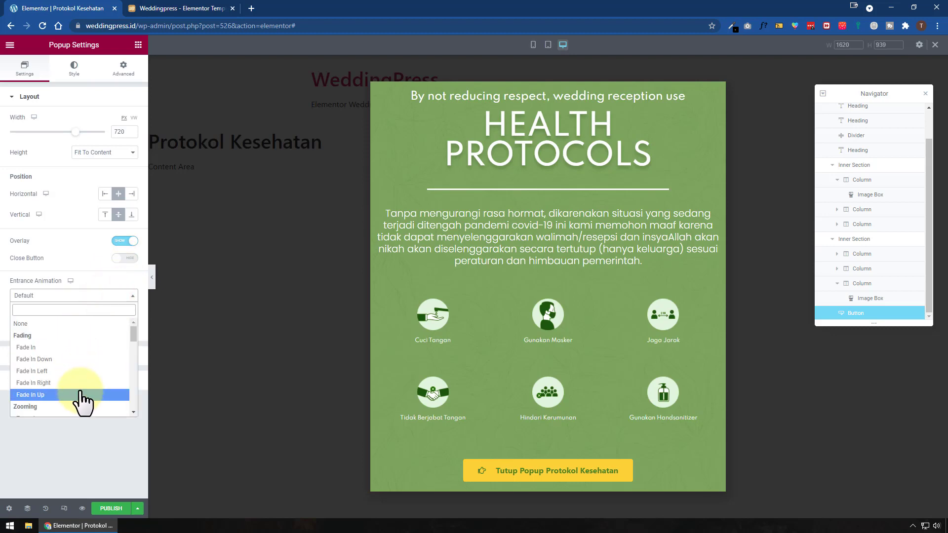
left_click(79, 394)
left_click(95, 326)
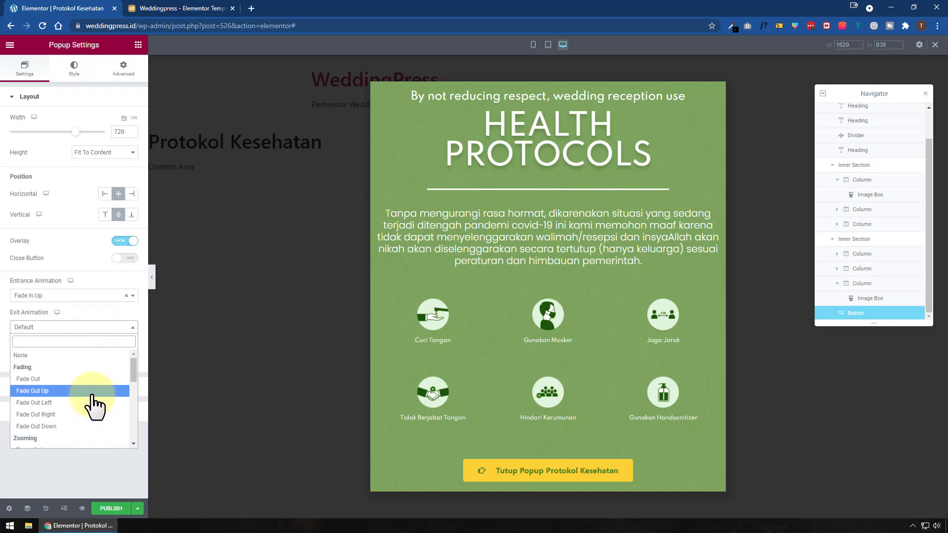
scroll(89, 435, "down", 2)
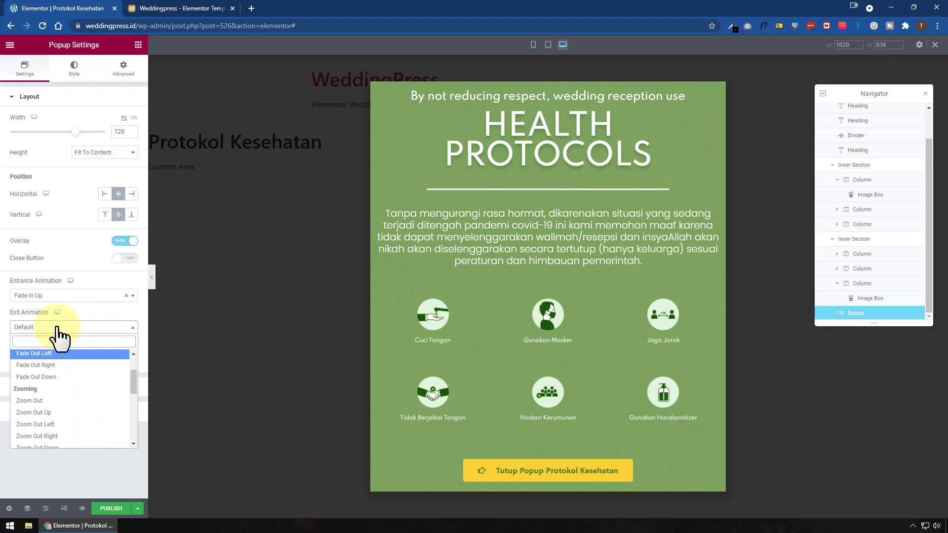
left_click(77, 378)
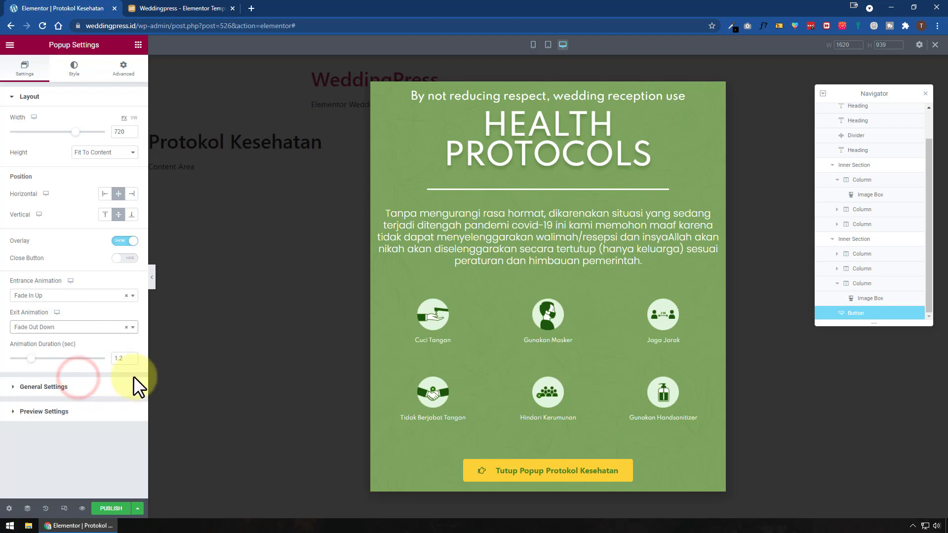
left_click(75, 75)
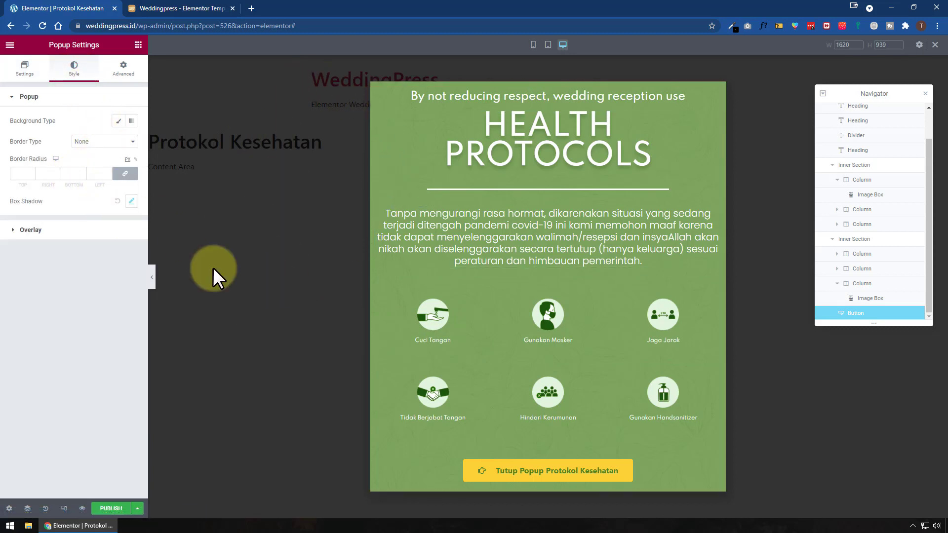
left_click(67, 228)
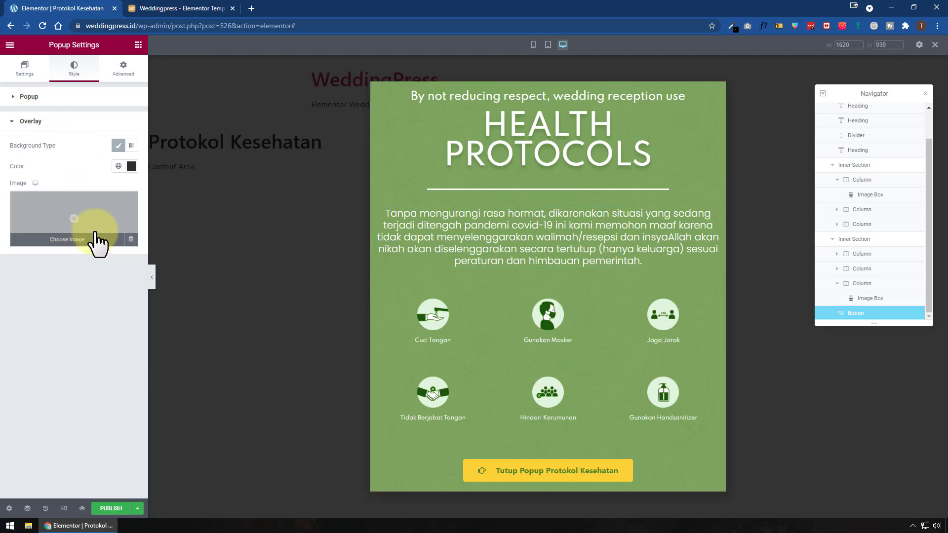
left_click(47, 96)
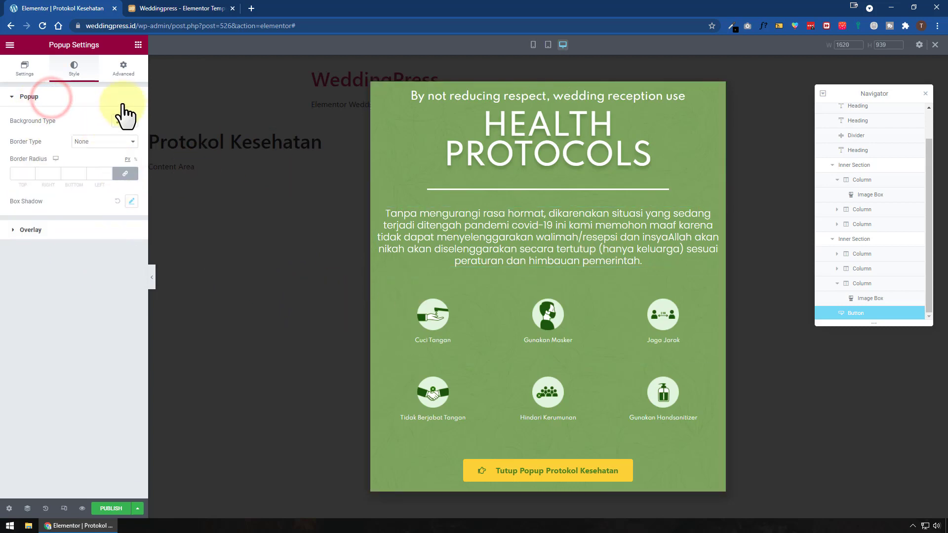
Enable Prevent Closing on Overlay, Prevent Closing on ESC key, Disable Page Scrolling and Avoid Multiple Popups for the popup
left_click(131, 77)
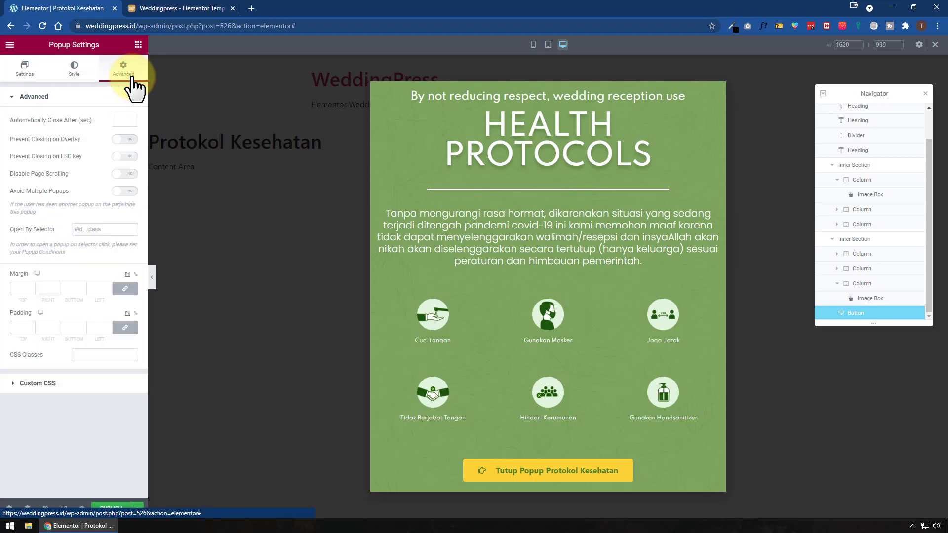
left_click(31, 120)
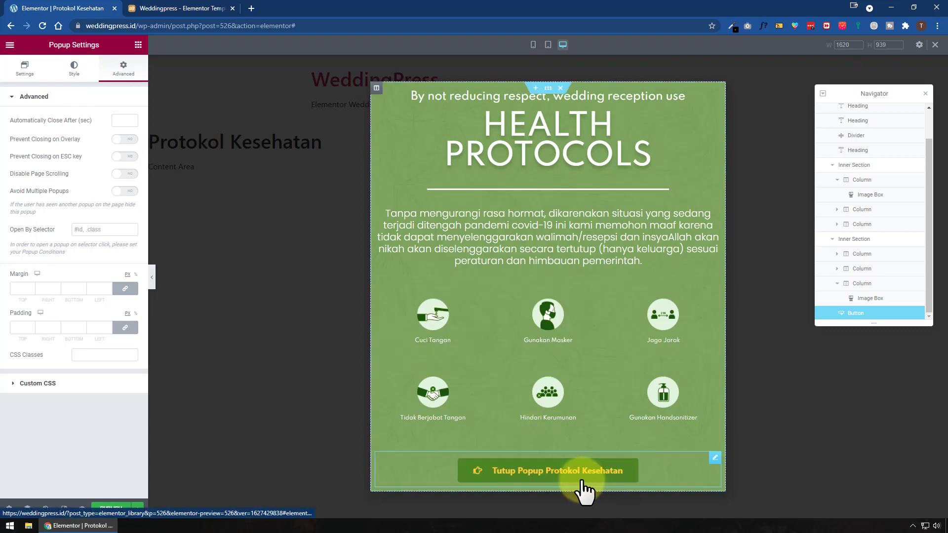
left_click(127, 139)
left_click(126, 156)
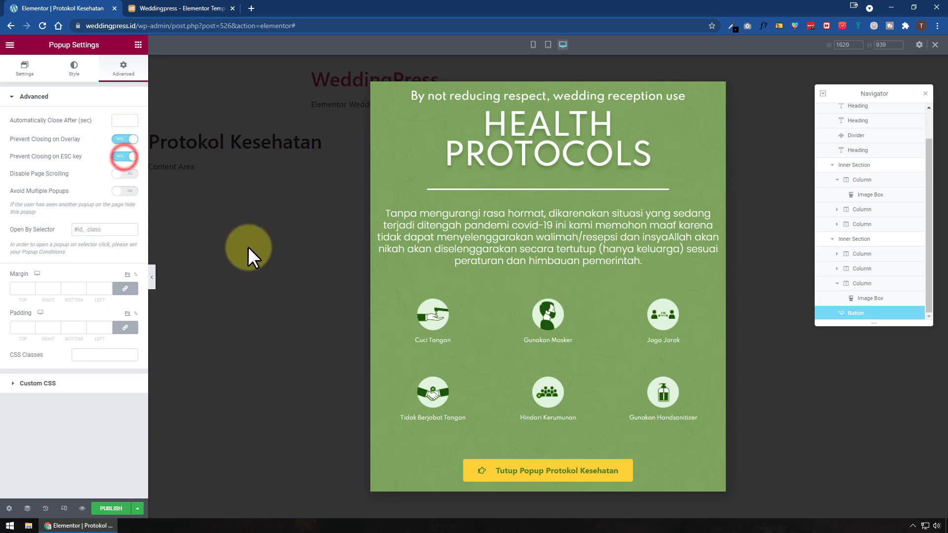
left_click(119, 175)
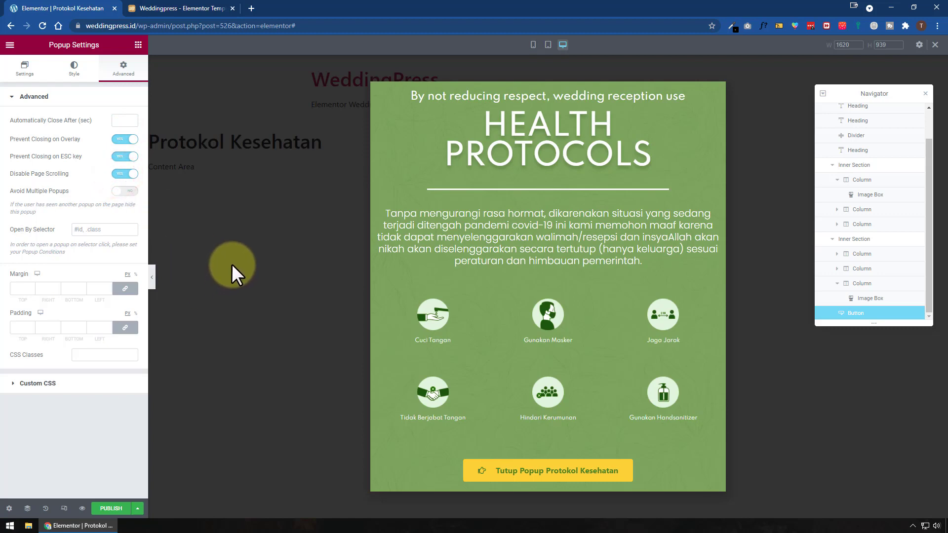
left_click(129, 192)
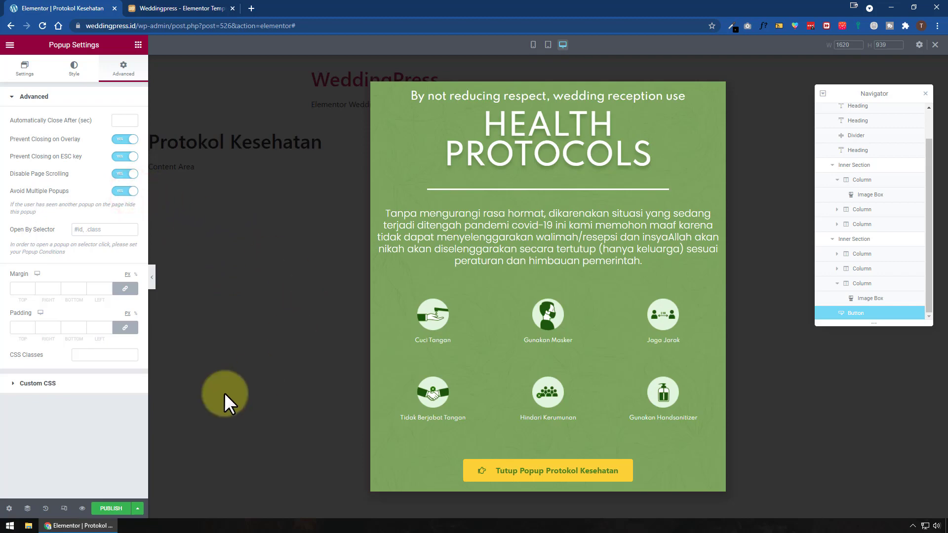
Start publishing the popup and open weddingpress.id/wp-admin in a new browser tab to review the posts and their categories
left_click(109, 509)
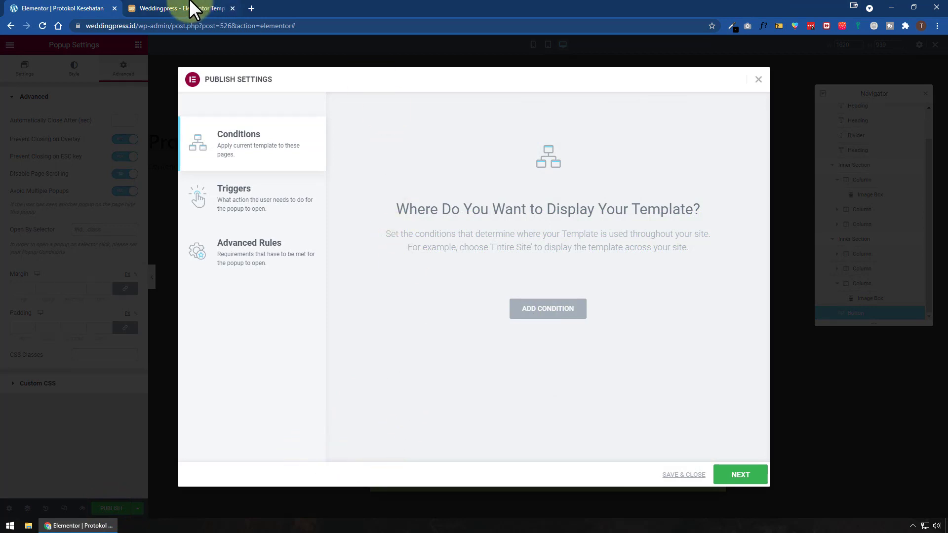
left_click_drag(170, 24, 3, 22)
key("ctrl+c")
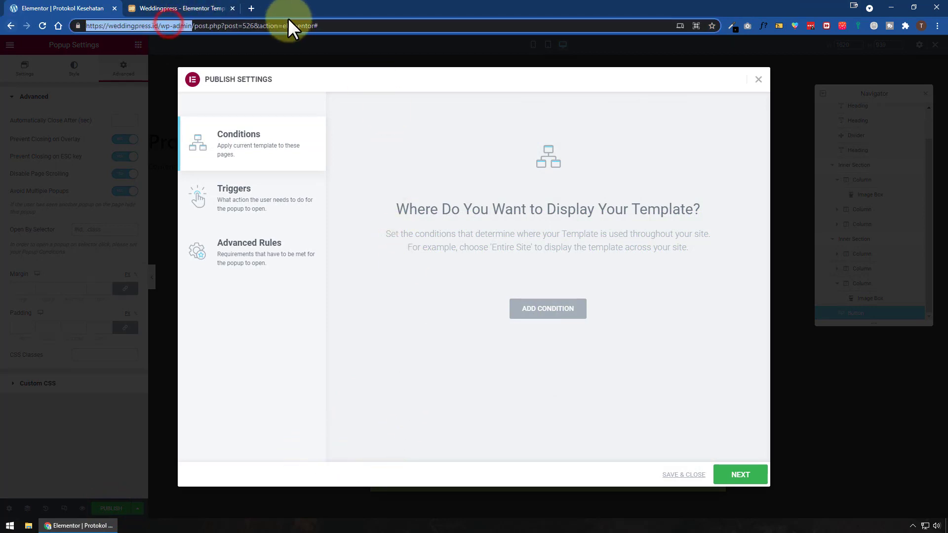
left_click(252, 8)
key("ctrl+v")
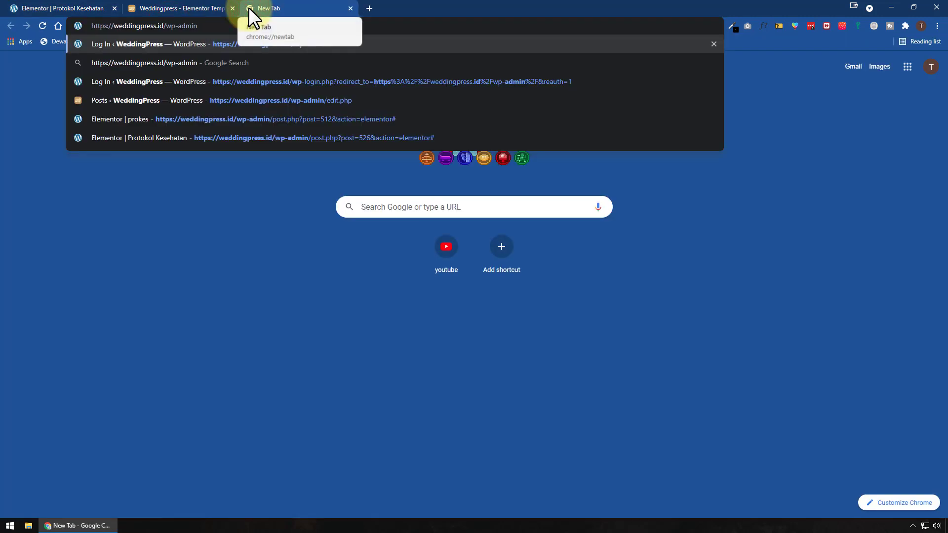
key("Return")
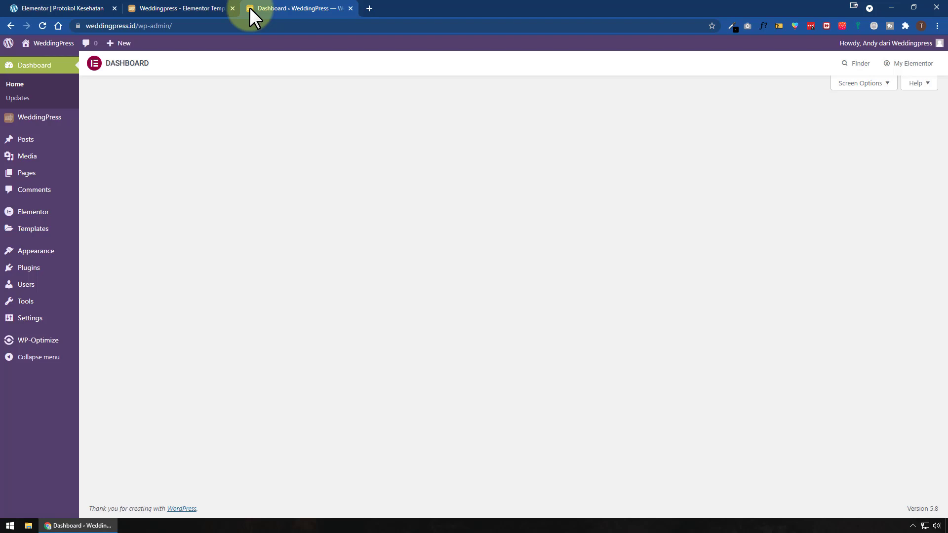
left_click(58, 140)
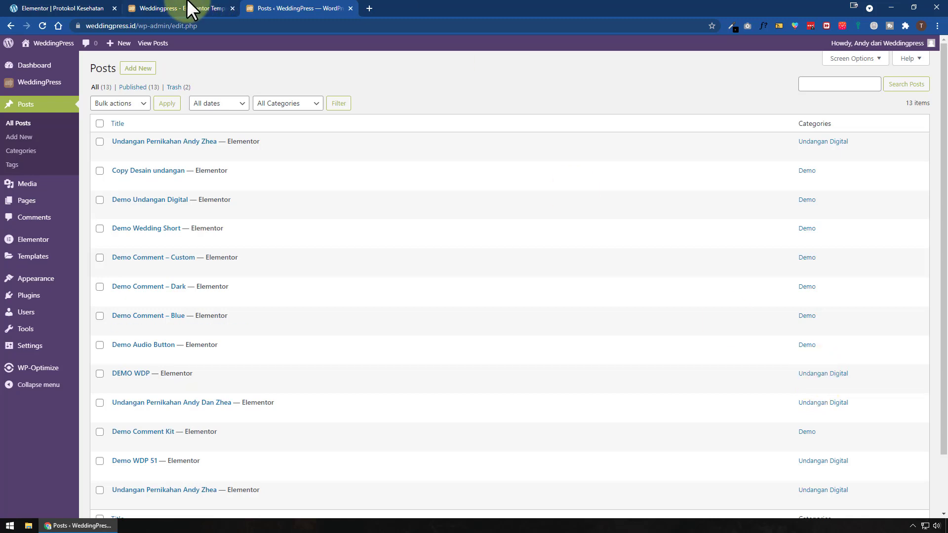
Return to the popup's publish settings and add an Include condition for Archives, Categories, Undangan Digital
left_click(29, 8)
left_click(562, 311)
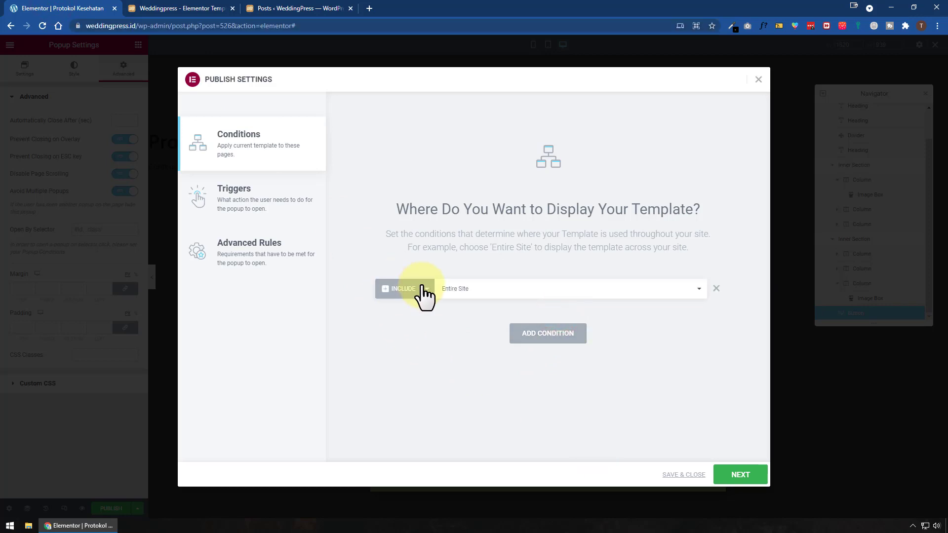
left_click(474, 289)
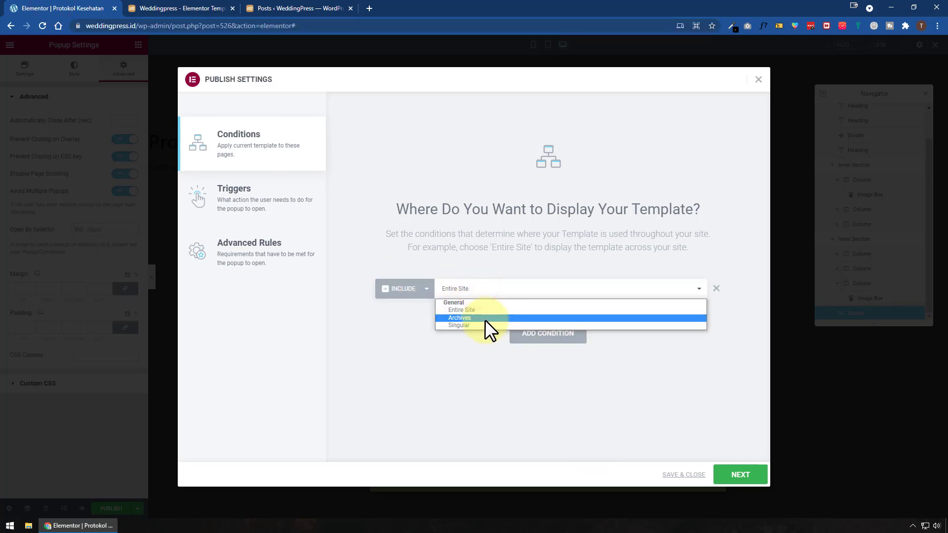
left_click(485, 319)
left_click(599, 290)
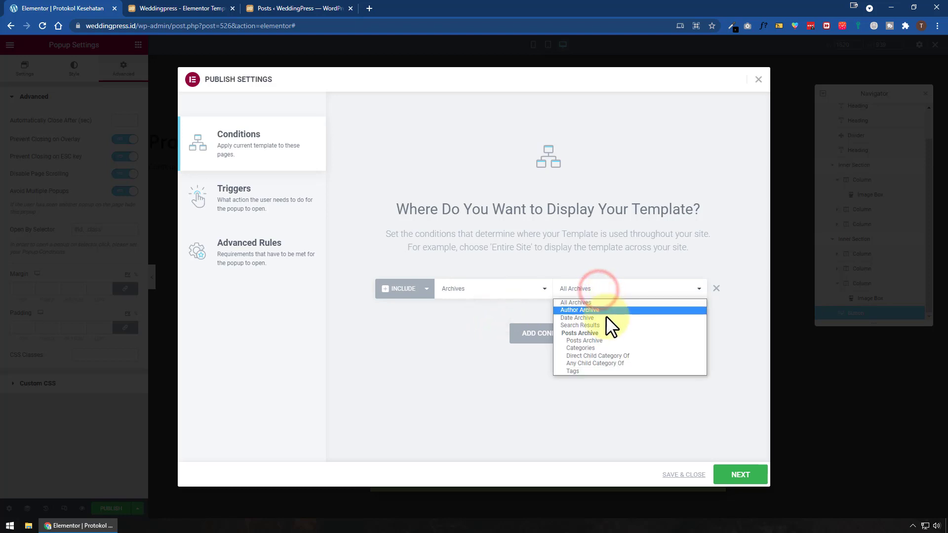
left_click(605, 348)
left_click(652, 295)
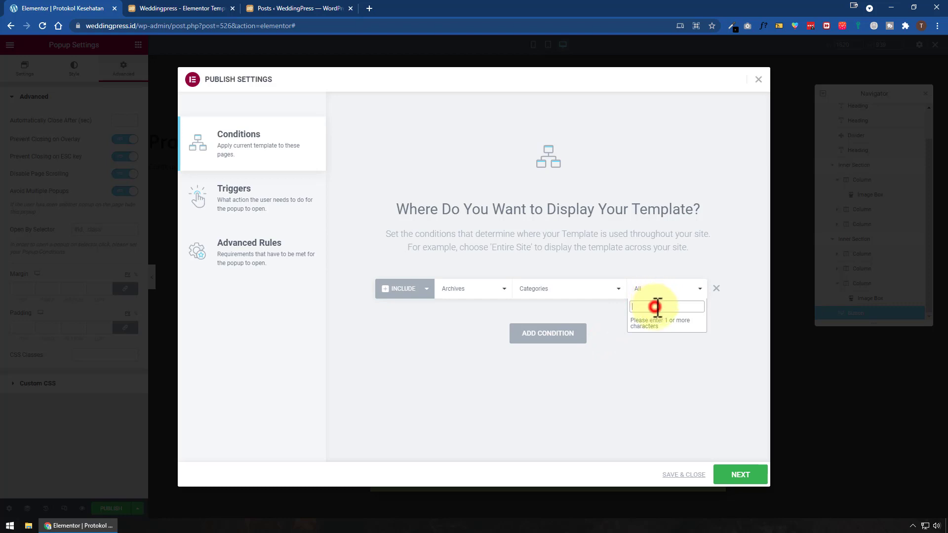
type("unda")
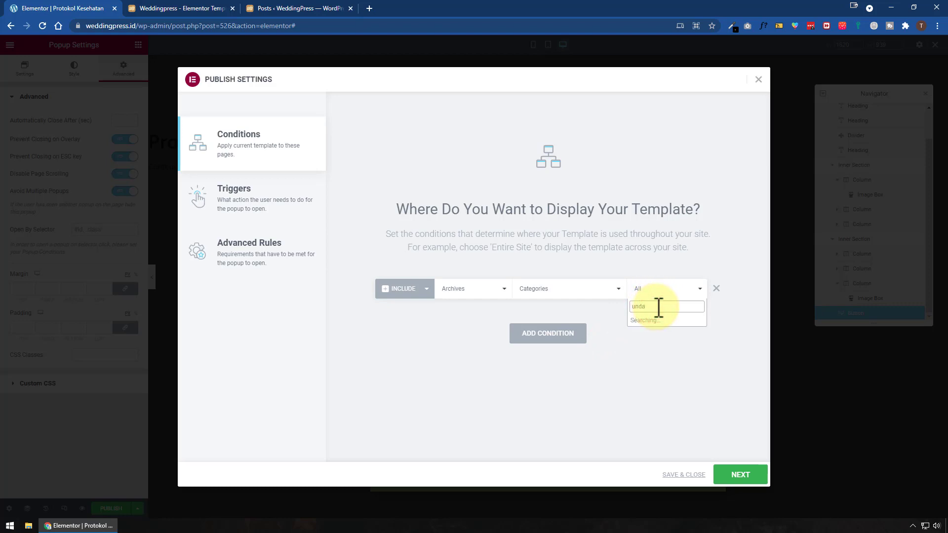
left_click(655, 320)
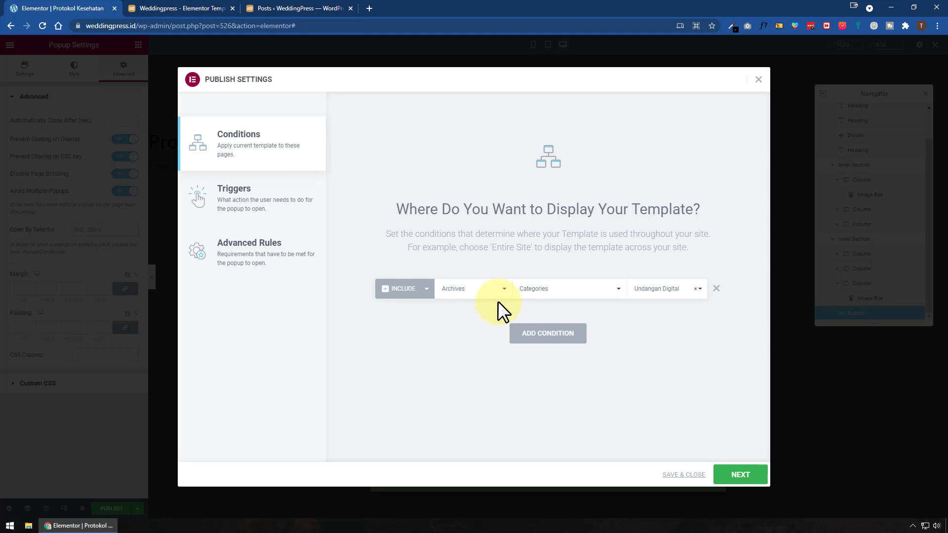
Change the Include condition to Singular and Posts, and open its post selection
left_click(483, 289)
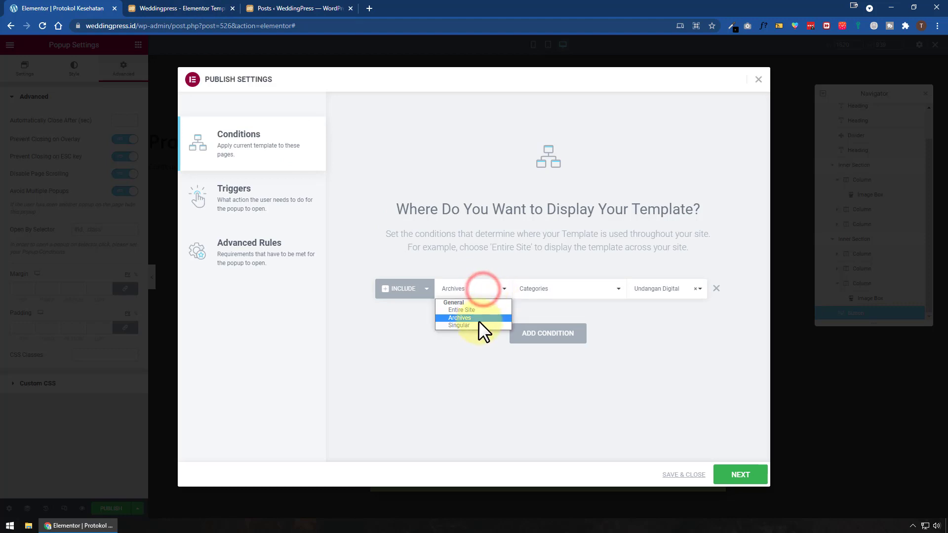
left_click(478, 325)
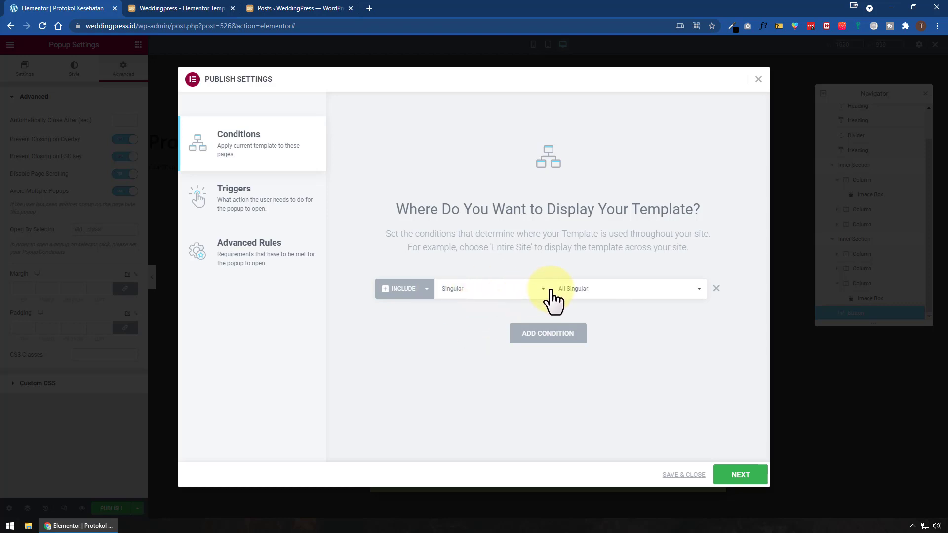
left_click(636, 296)
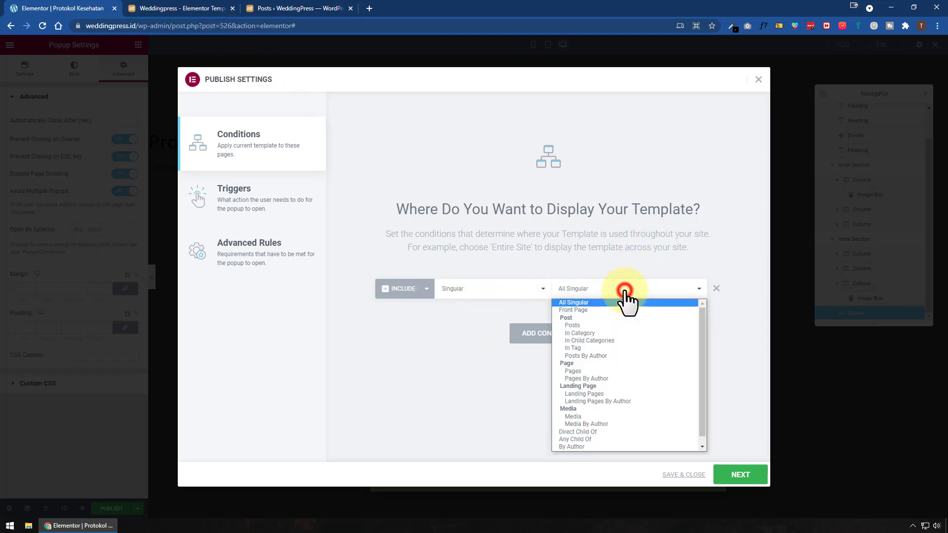
left_click(610, 324)
left_click(656, 294)
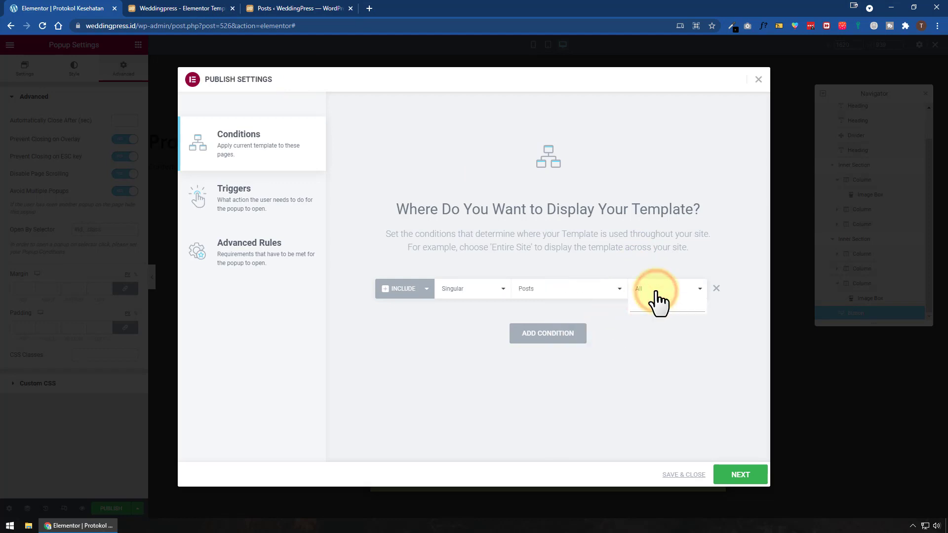
Find the last Undangan Pernikahan post in the WordPress posts list and search for it in the condition's post selection
left_click(298, 8)
scroll(277, 400, "down", 3)
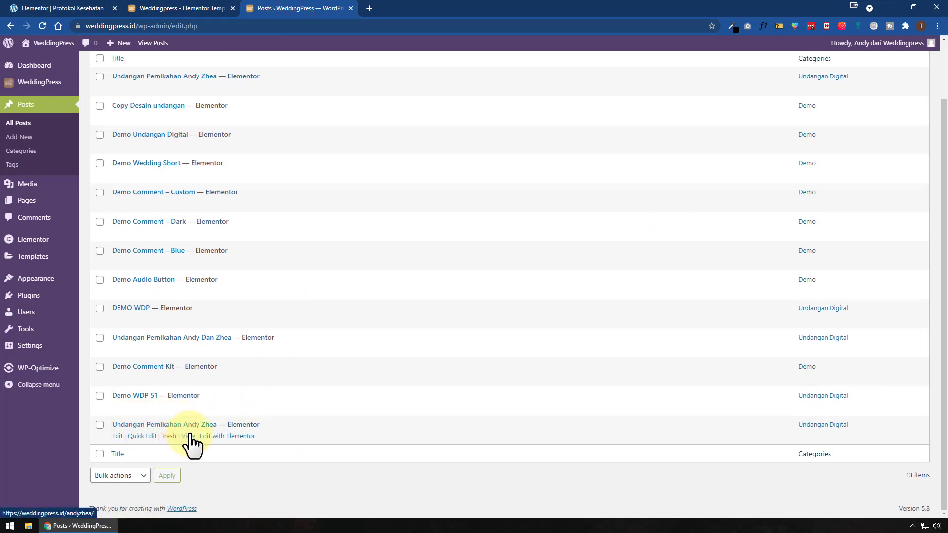
left_click(33, 8)
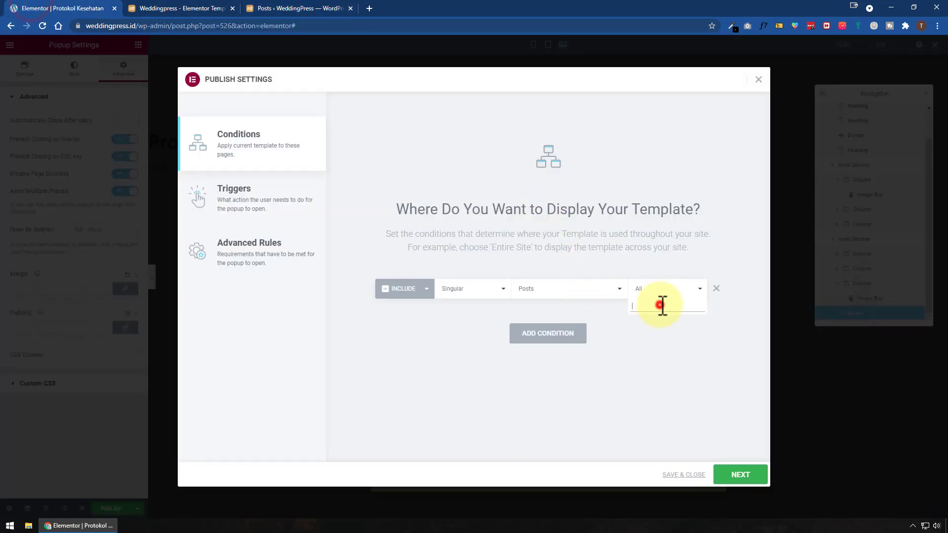
type("andy")
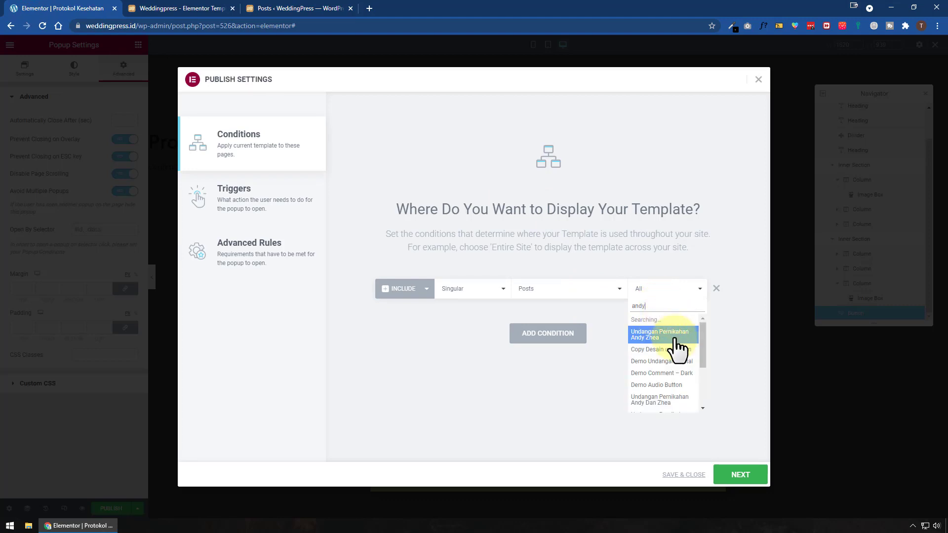
scroll(677, 375, "down", 2)
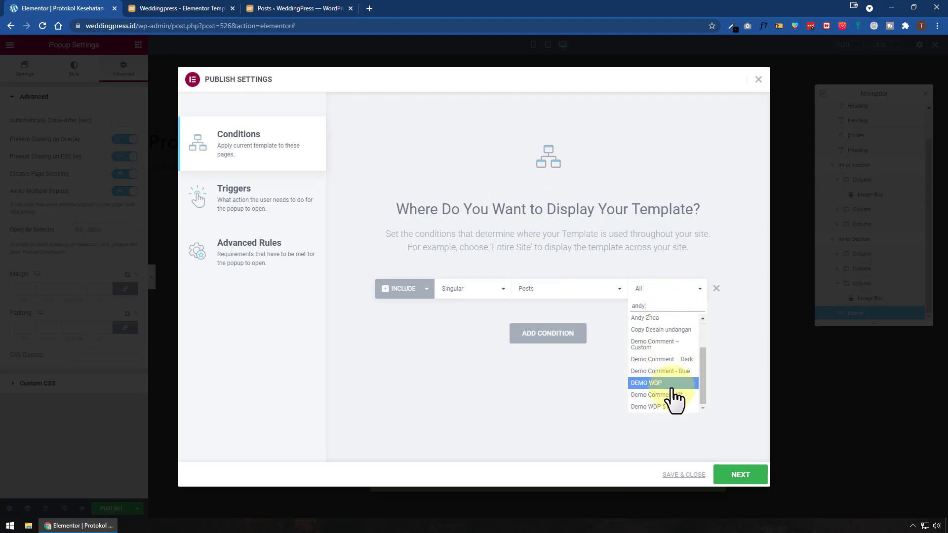
scroll(676, 398, "up", 2)
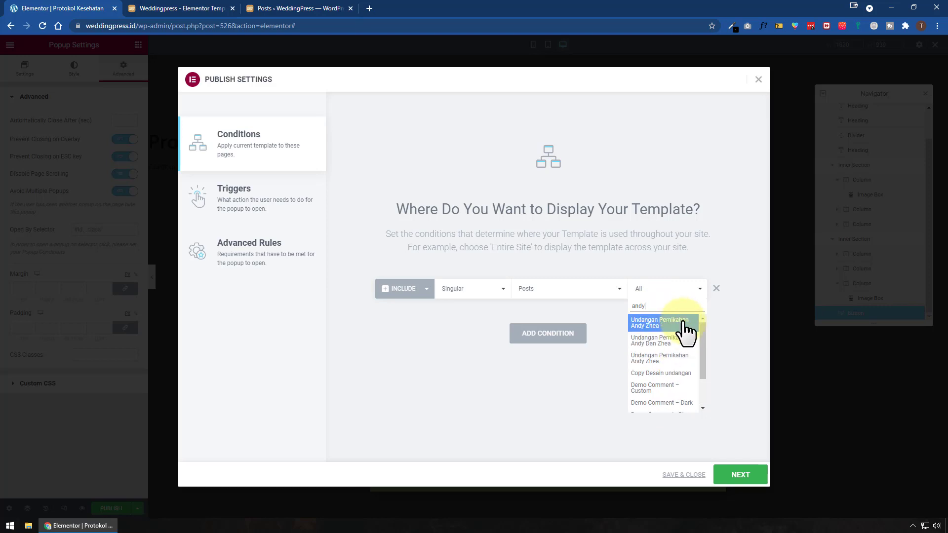
Append "2" to the title of the last Undangan Pernikahan post in the WordPress posts list and update it
left_click(298, 8)
left_click(142, 437)
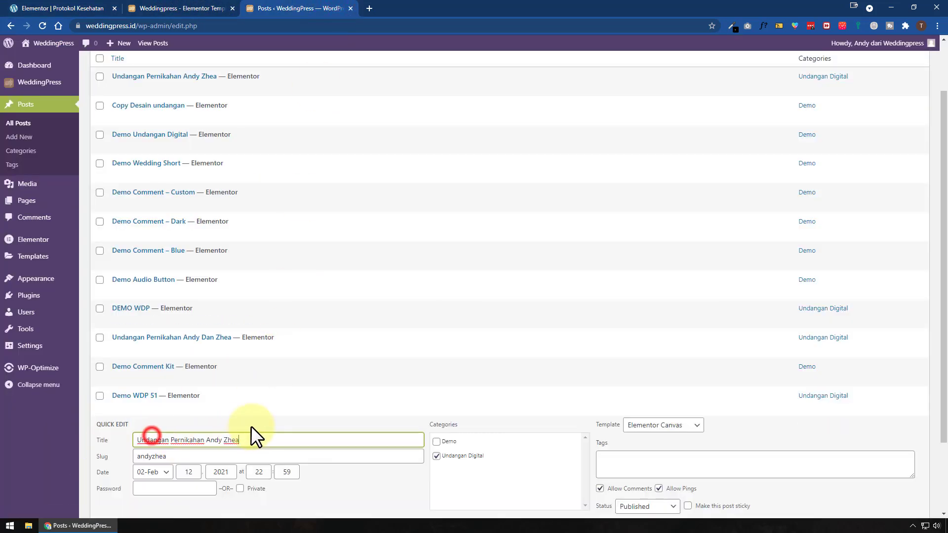
type("2")
scroll(802, 482, "down", 2)
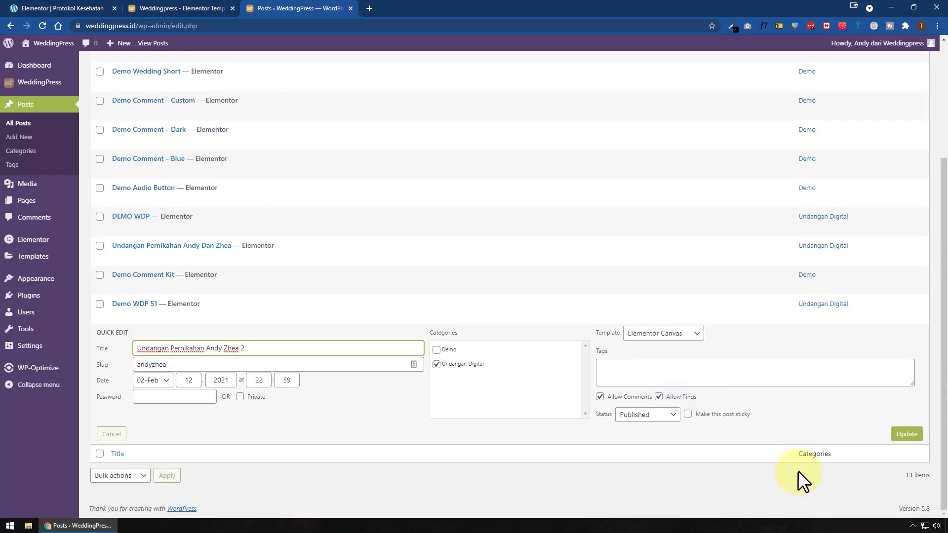
left_click(913, 435)
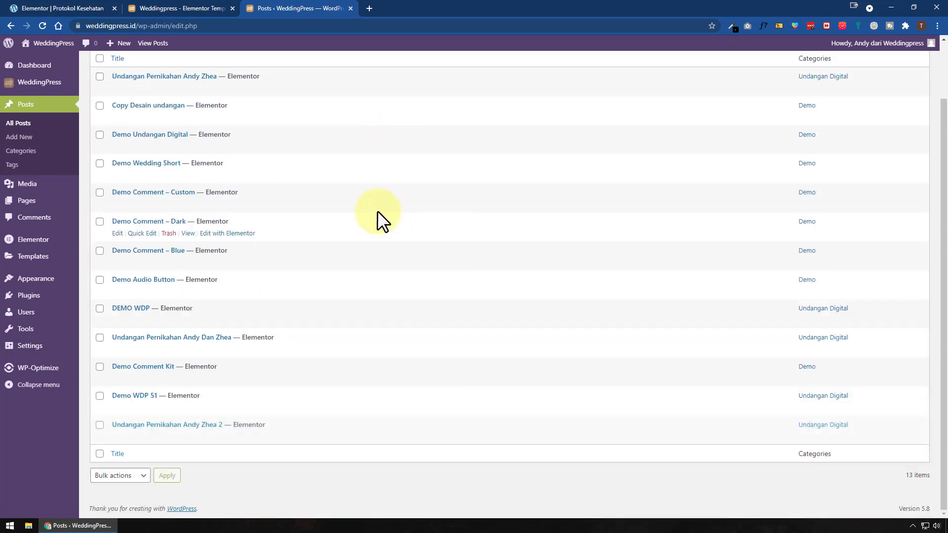
Replace the popup's display condition with Include, Singular, Posts, choosing the third Undangan Pernikahan post from the search results
left_click(72, 7)
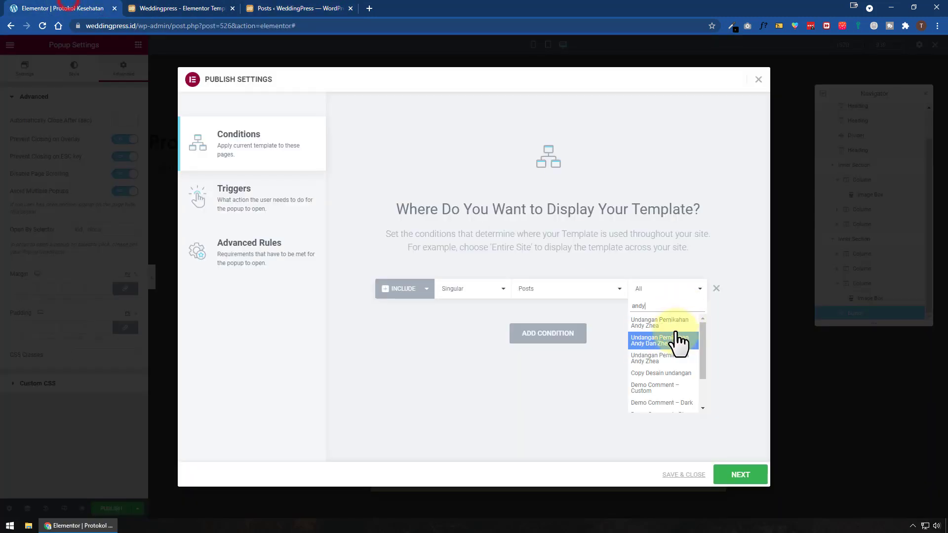
left_click(717, 288)
left_click(564, 306)
left_click(469, 288)
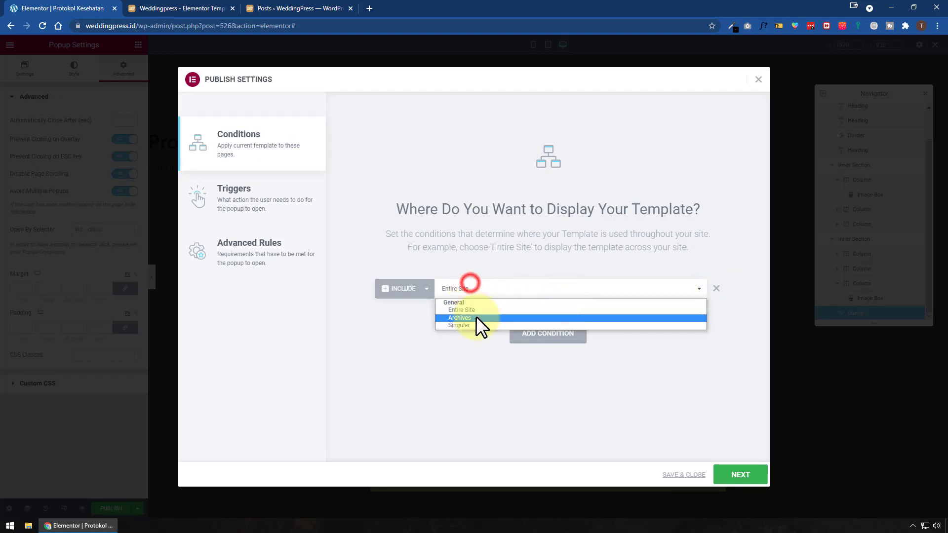
left_click(479, 324)
left_click(560, 290)
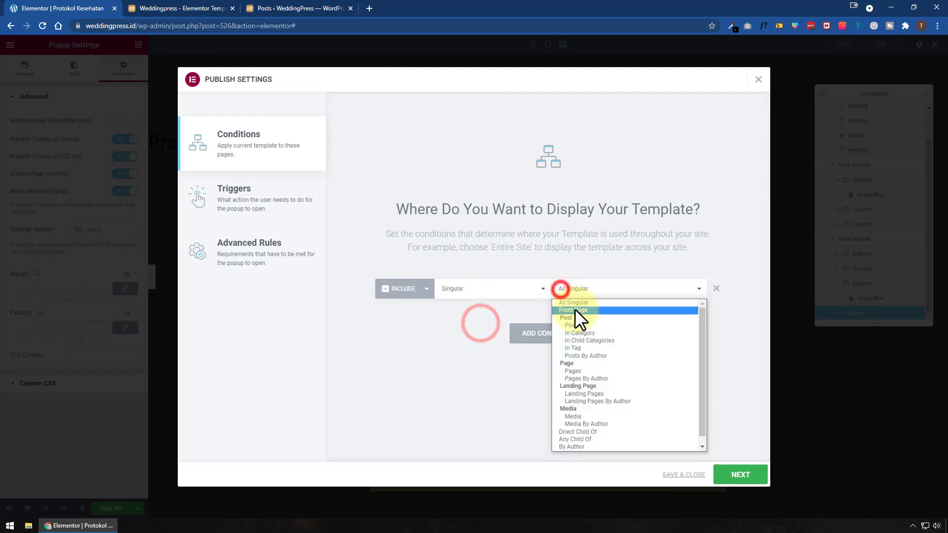
left_click(582, 325)
left_click(651, 295)
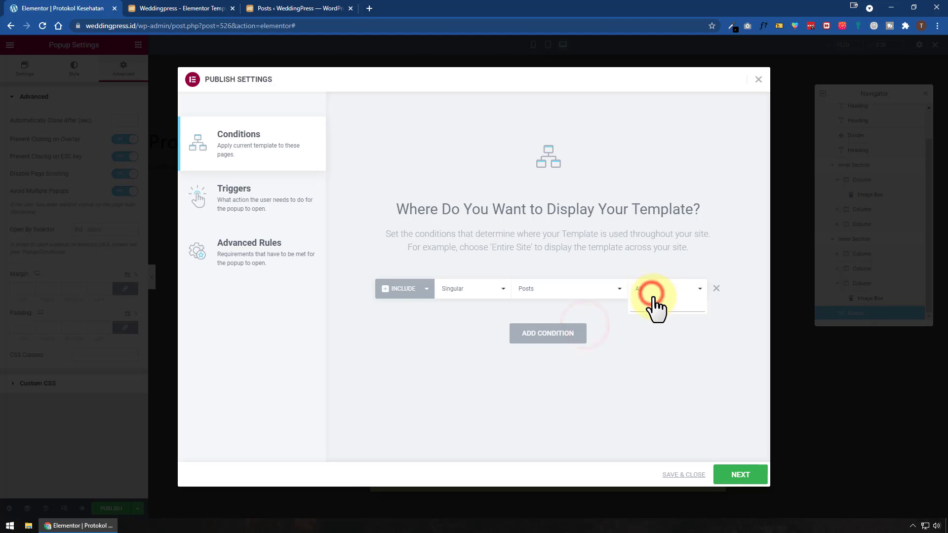
type("a")
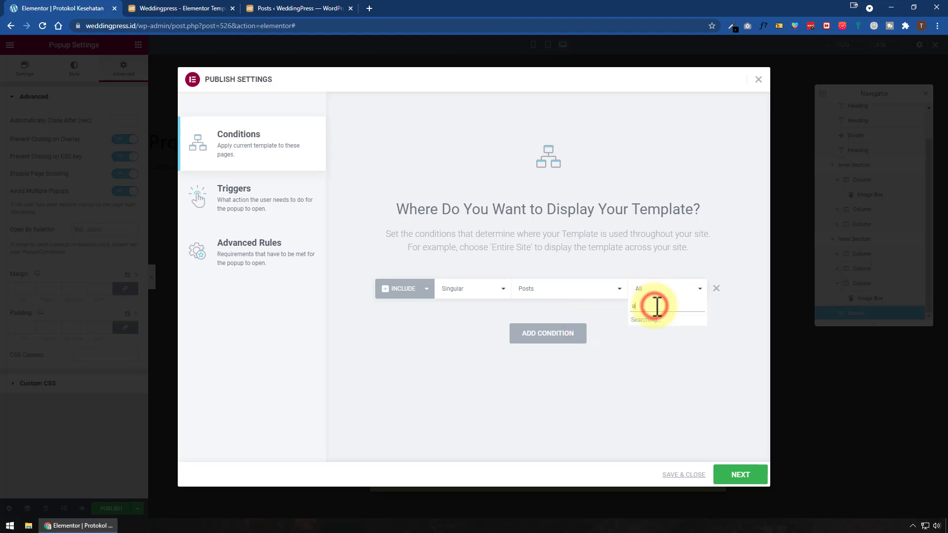
type("ndy")
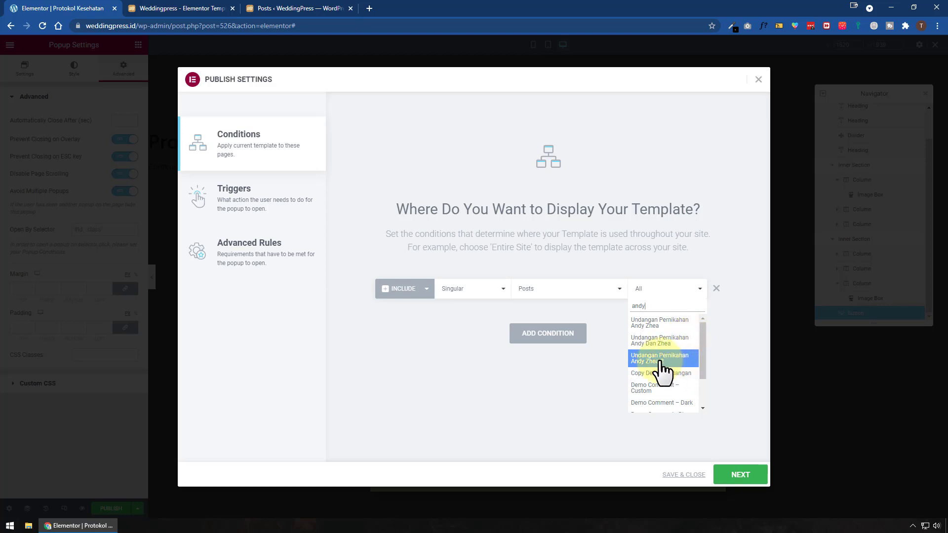
left_click(660, 360)
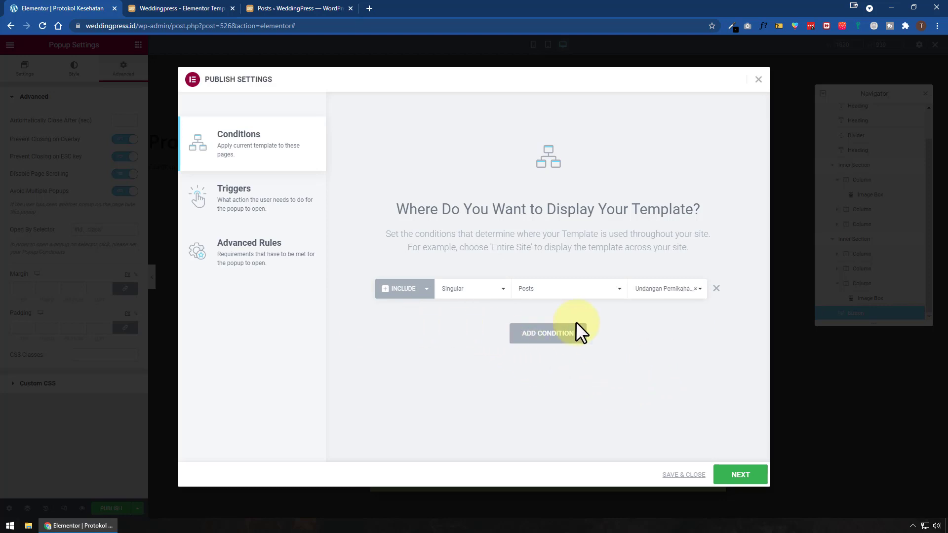
Try a second display condition set to Exclude for Entire Site, and remove it
left_click(539, 338)
left_click(415, 322)
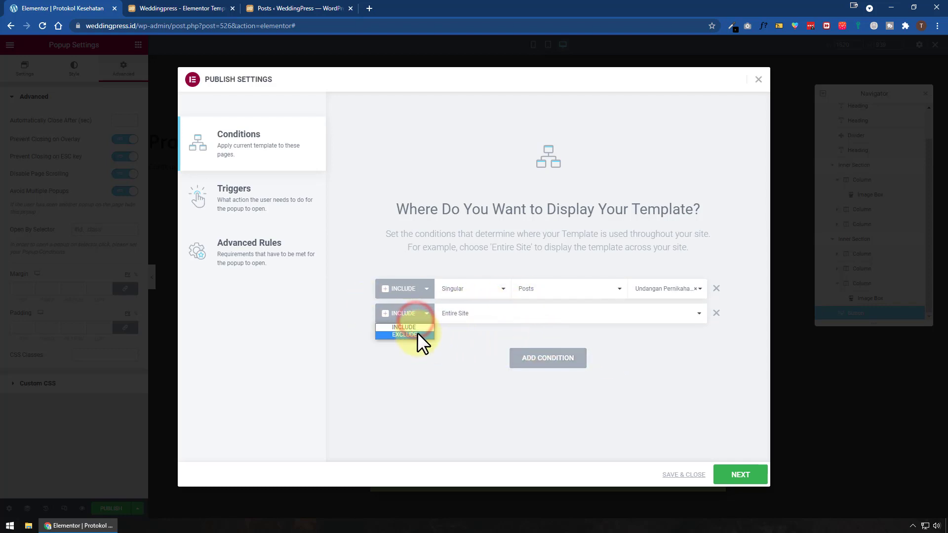
left_click(417, 333)
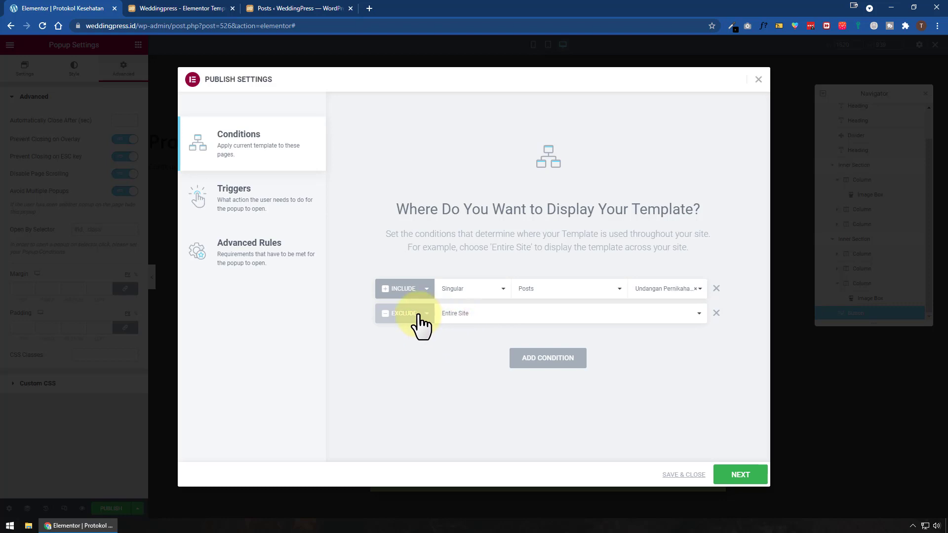
left_click(413, 321)
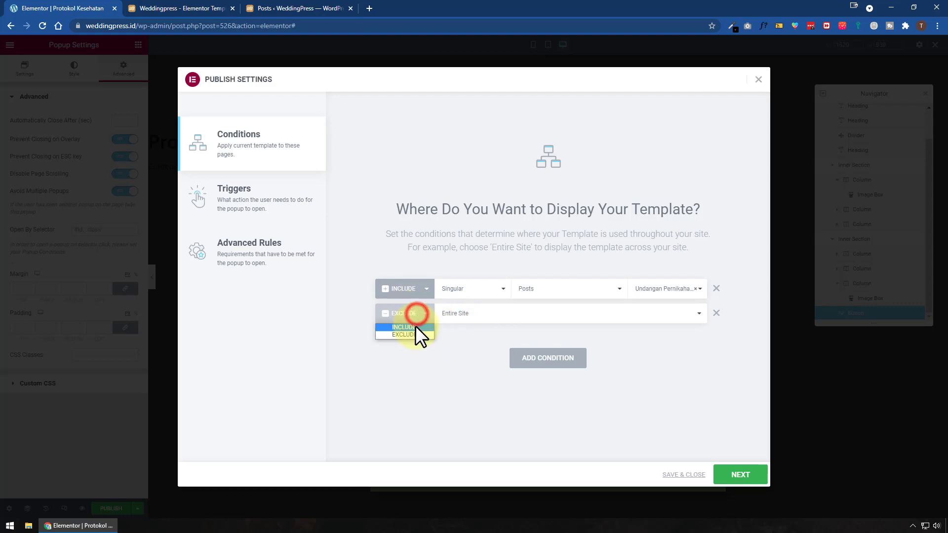
left_click(717, 313)
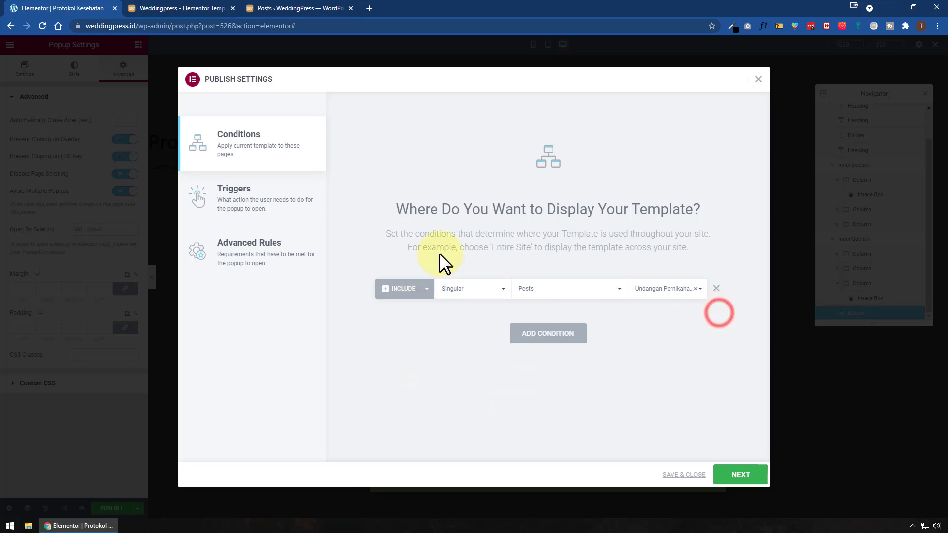
Continue to the popup triggers, try On Page Load within 2 seconds, and replace it with the On Scroll trigger
left_click(741, 475)
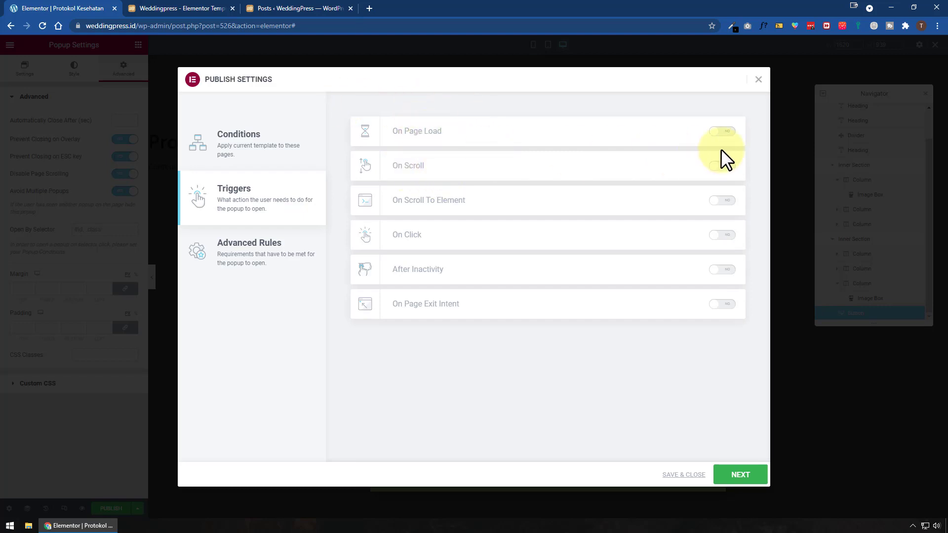
left_click(726, 131)
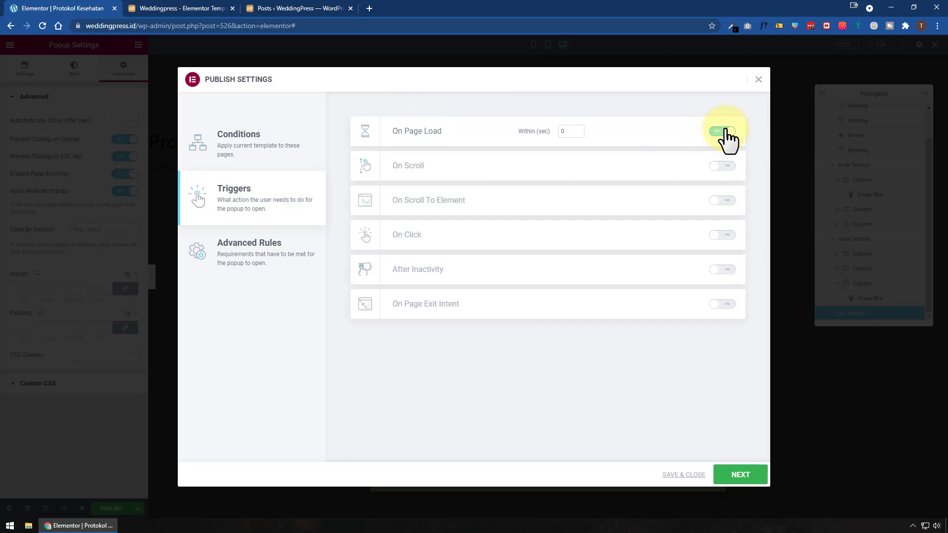
double_click(565, 132)
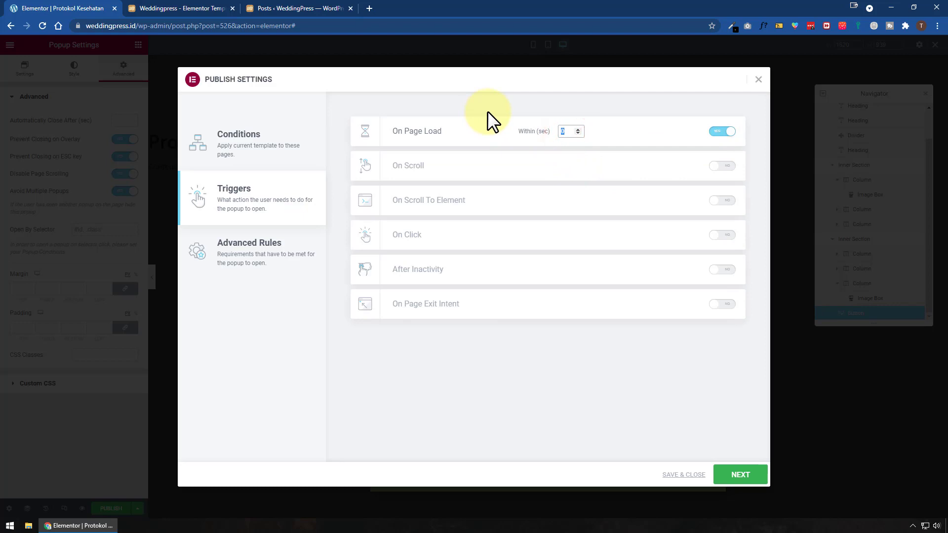
type("2")
left_click(717, 131)
left_click(722, 165)
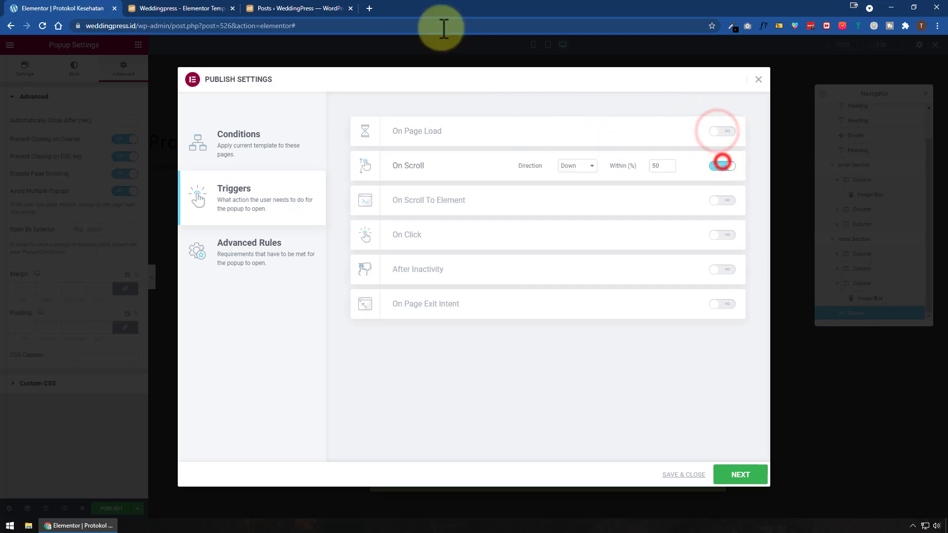
Open the public page of the renamed Undangan Pernikahan post from the WordPress posts list in a new browser tab
left_click(300, 8)
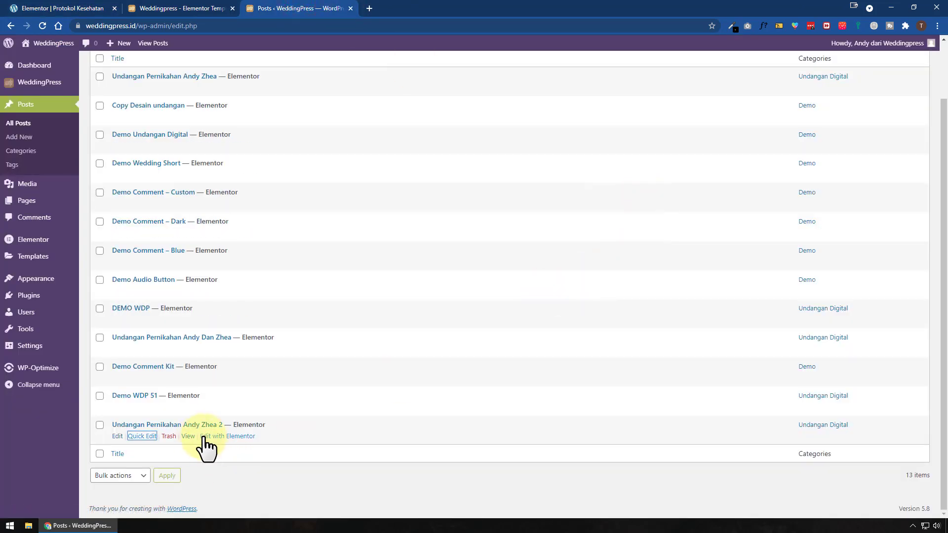
right_click(187, 439)
left_click(268, 308)
left_click(395, 8)
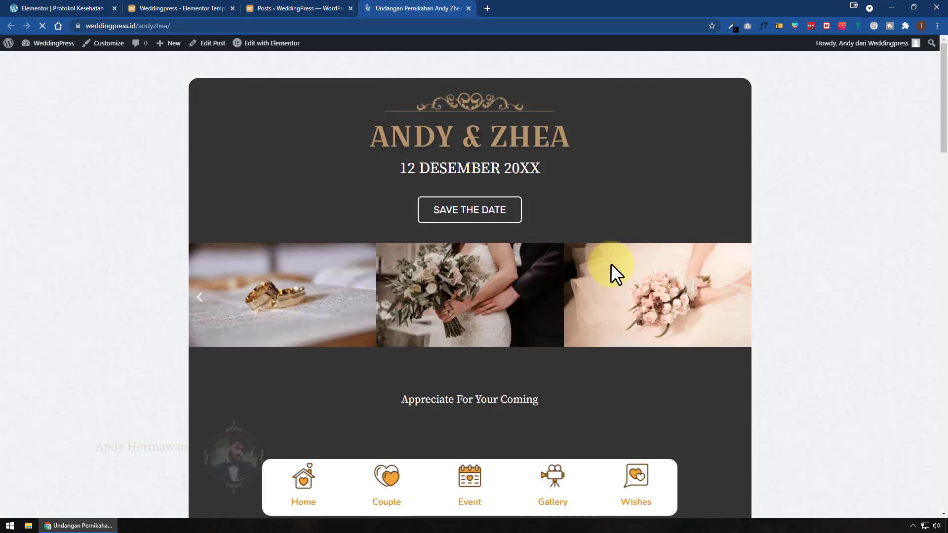
Try a 35% scroll depth for the downward On Scroll trigger, comparing it with the length of the public invitation page
scroll(615, 264, "down", 3)
scroll(615, 265, "down", 9)
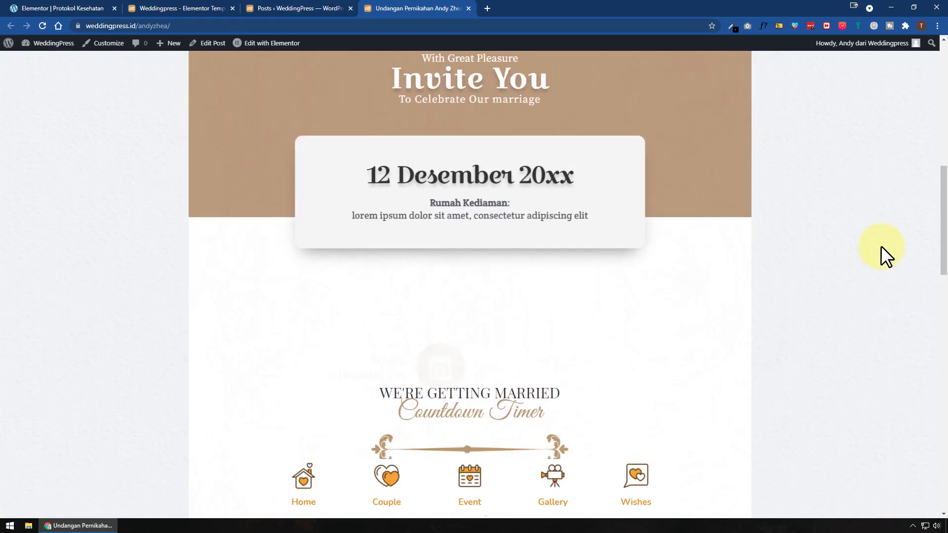
left_click_drag(943, 260, 938, 143)
left_click(47, 9)
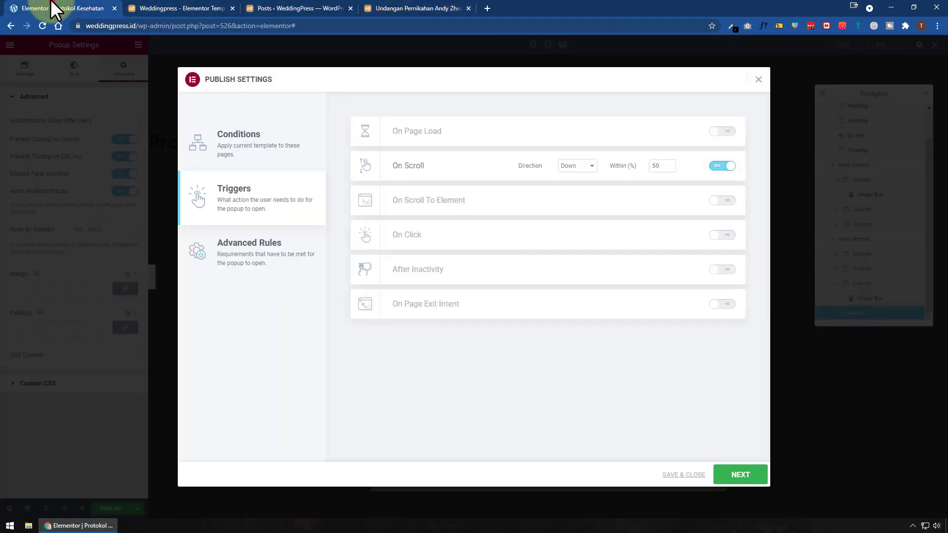
double_click(657, 168)
type("35")
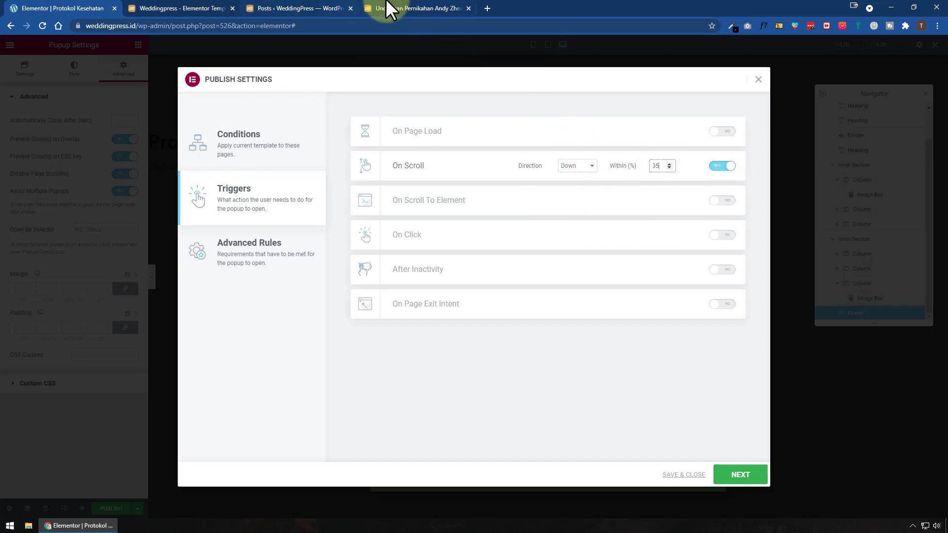
left_click(388, 8)
scroll(694, 235, "down", 9)
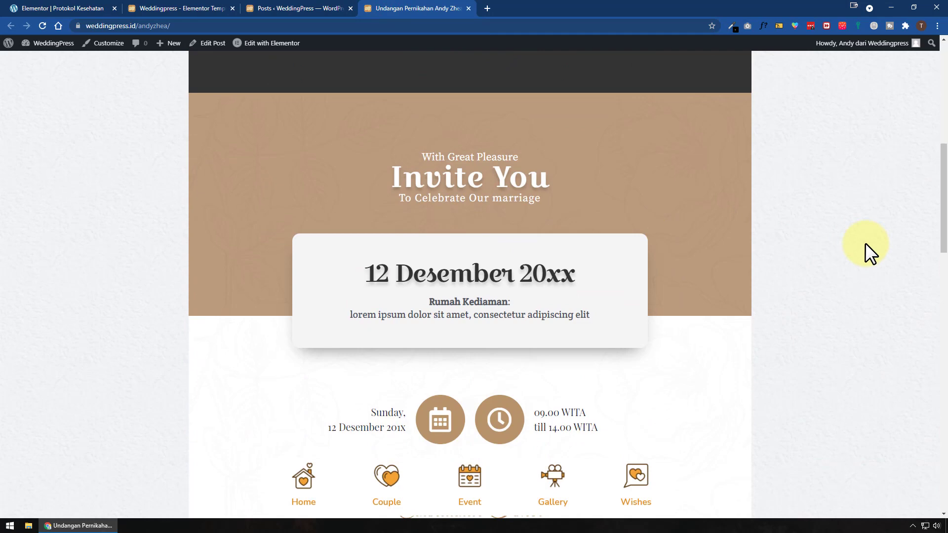
scroll(865, 242, "up", 9)
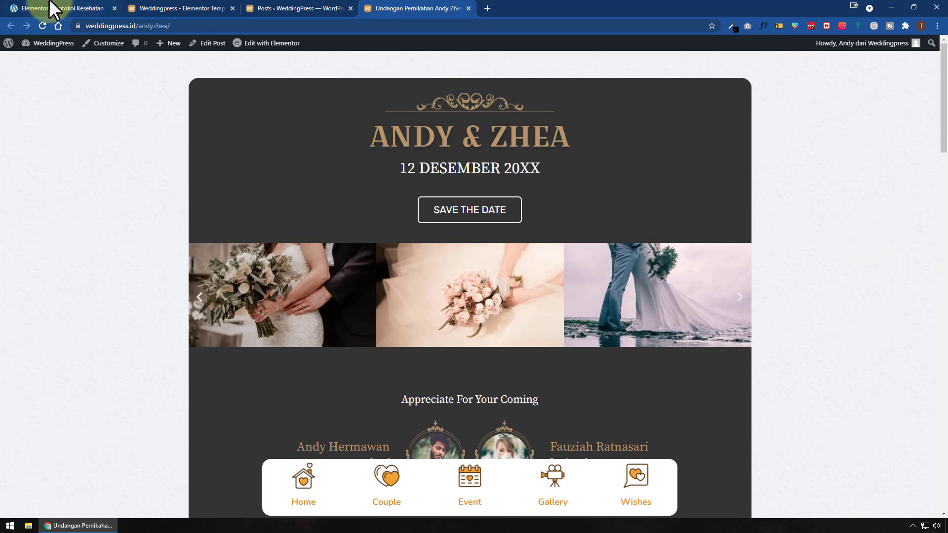
Turn off the popup's On Scroll trigger and briefly try the On Scroll To Element trigger
left_click(52, 8)
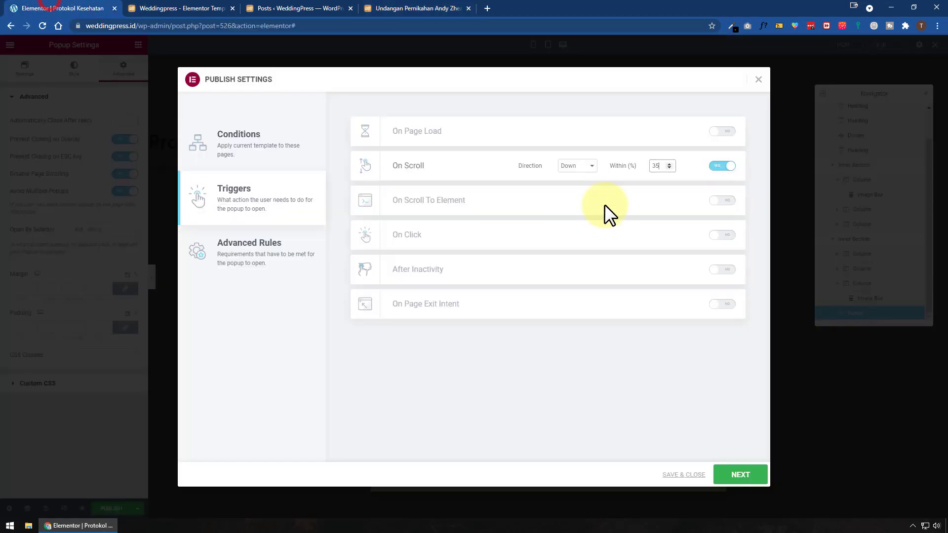
left_click(722, 166)
left_click(723, 200)
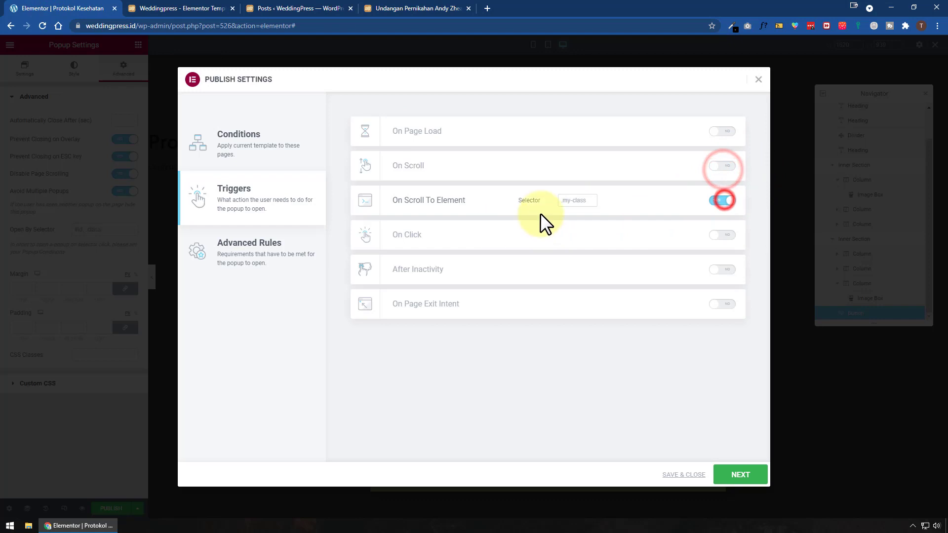
left_click(721, 201)
Try the On Click trigger with 1 click, compare it with the public invitation page, and turn it off
left_click(726, 239)
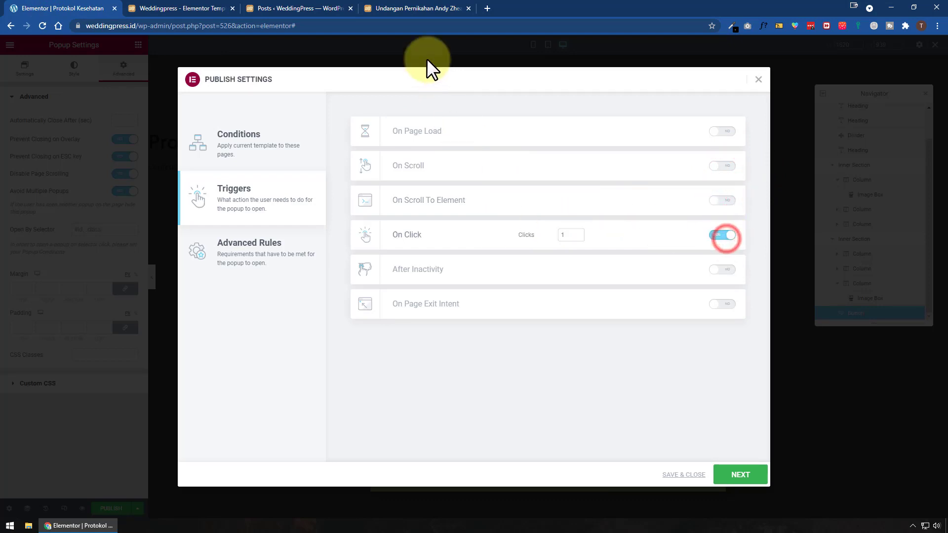
left_click(430, 8)
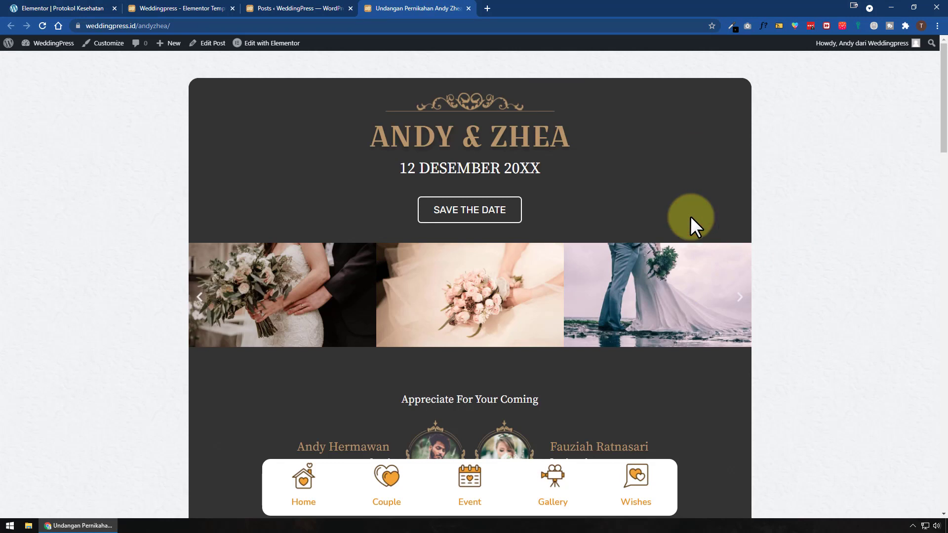
left_click(57, 8)
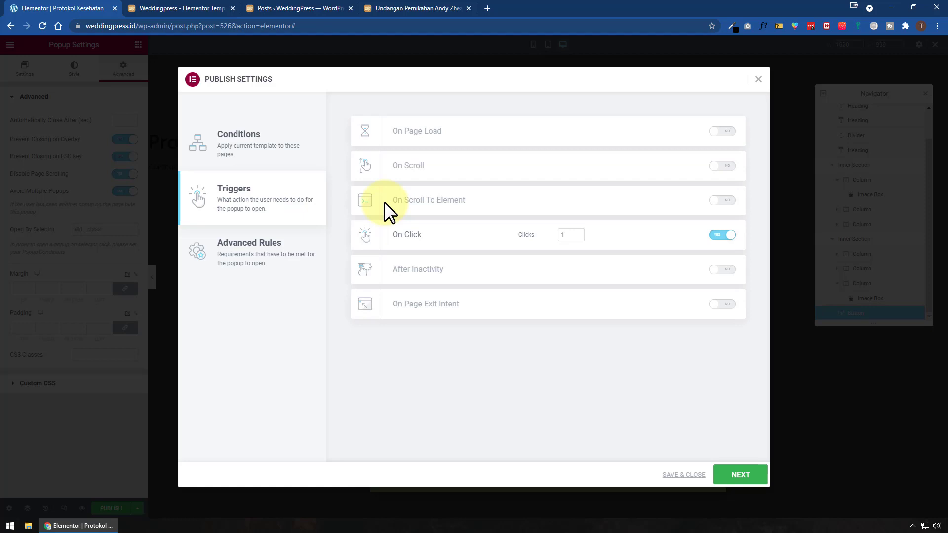
left_click(717, 236)
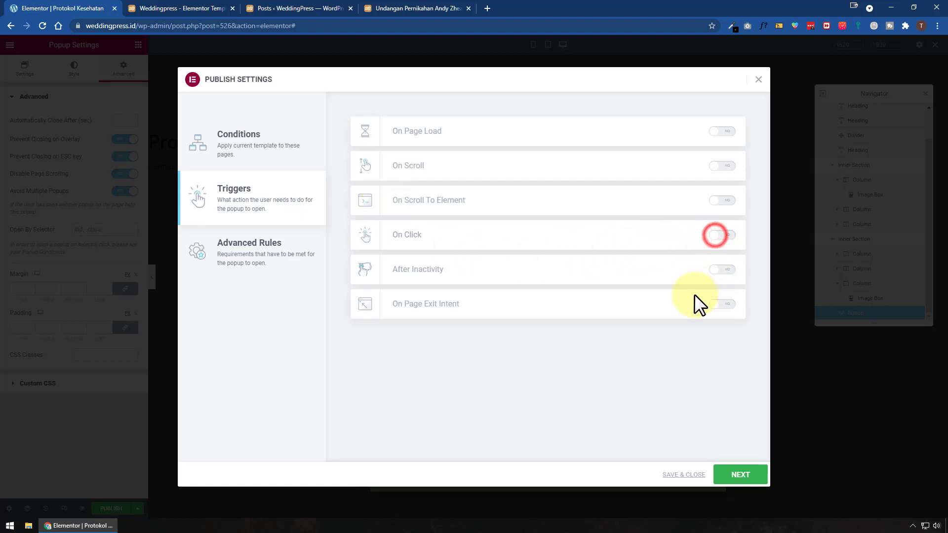
Try the After Inactivity trigger within 30 seconds, replace it with On Page Exit Intent, and turn that off too
left_click(724, 270)
left_click(428, 7)
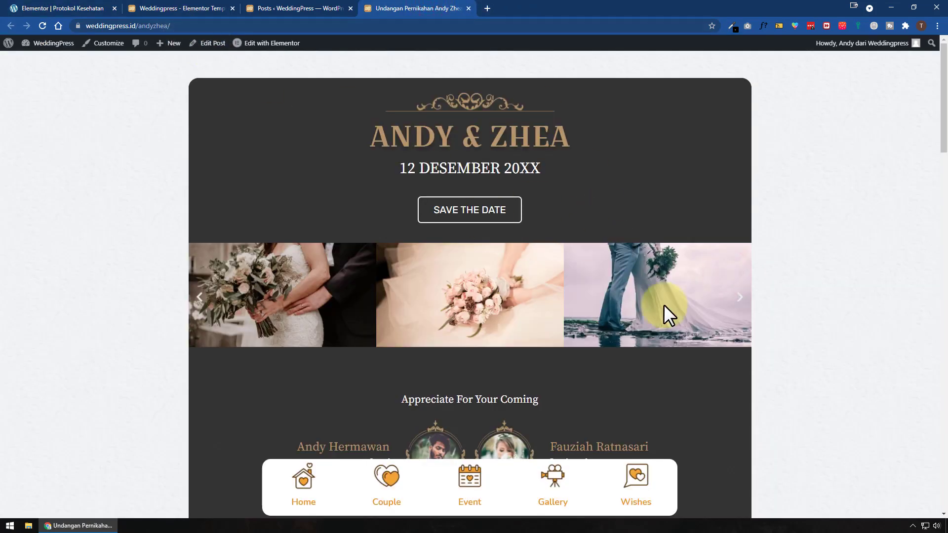
left_click(66, 8)
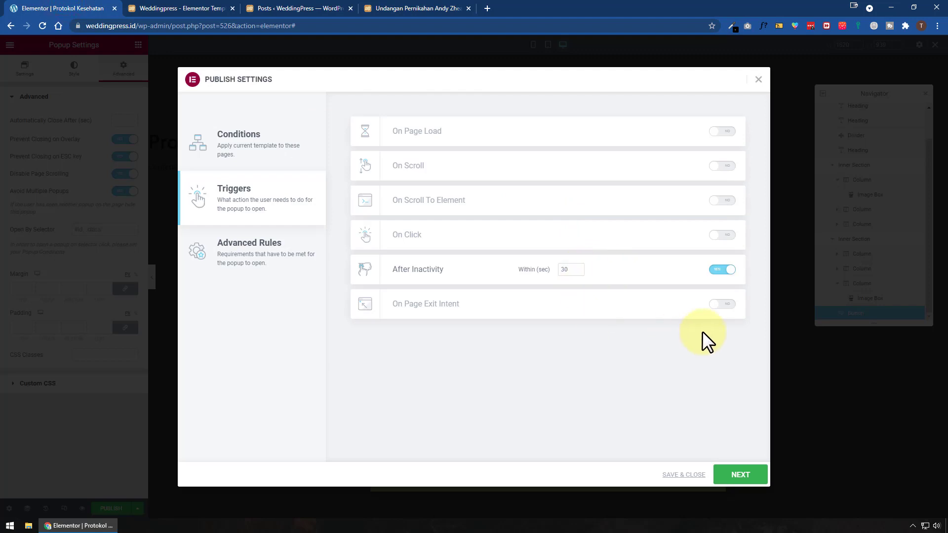
left_click(721, 304)
left_click(721, 271)
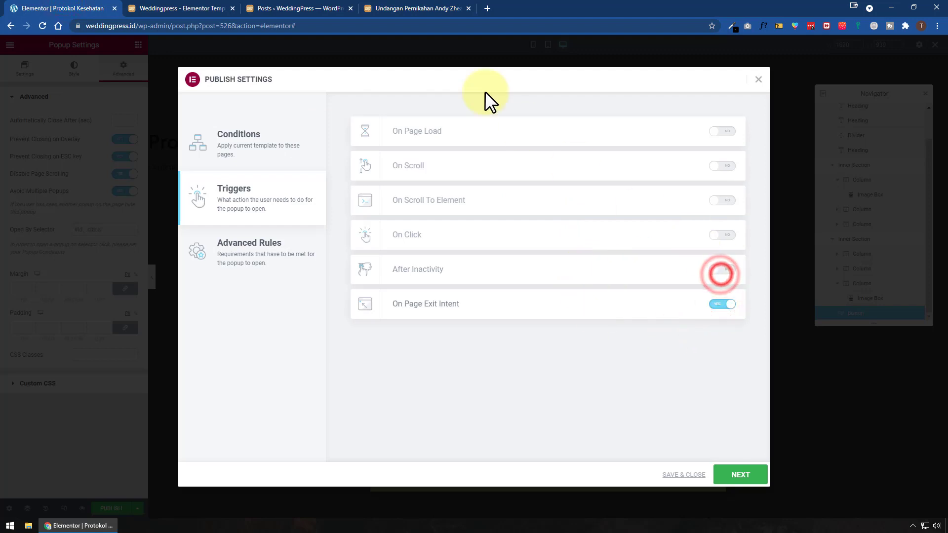
left_click(416, 8)
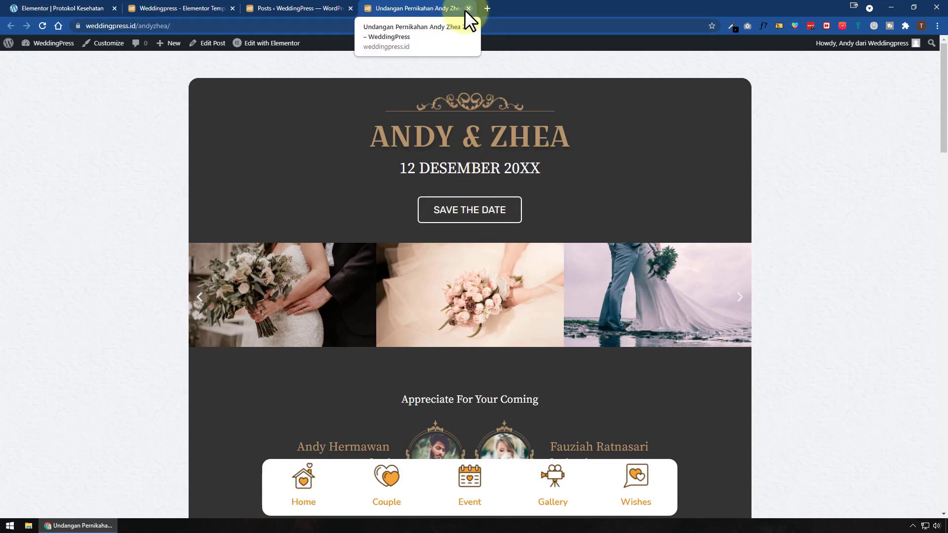
left_click(64, 8)
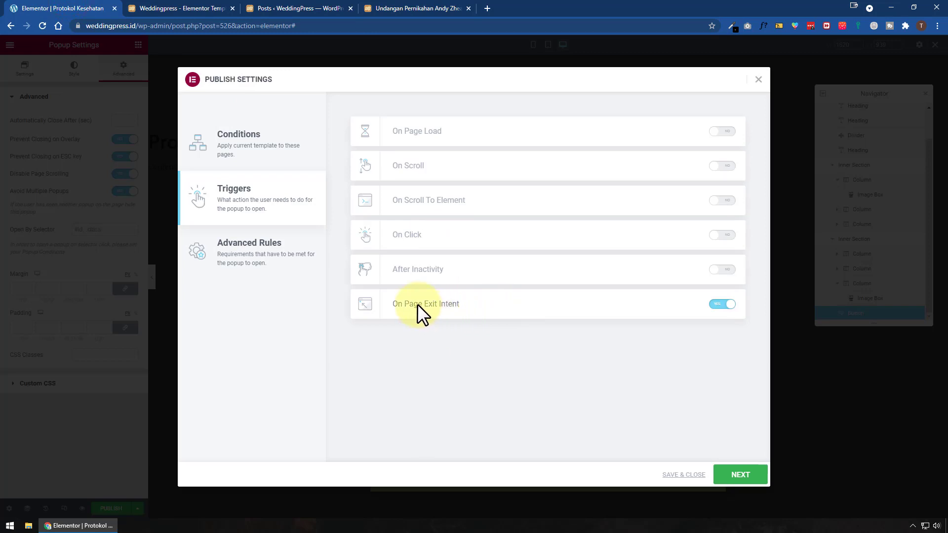
left_click(721, 303)
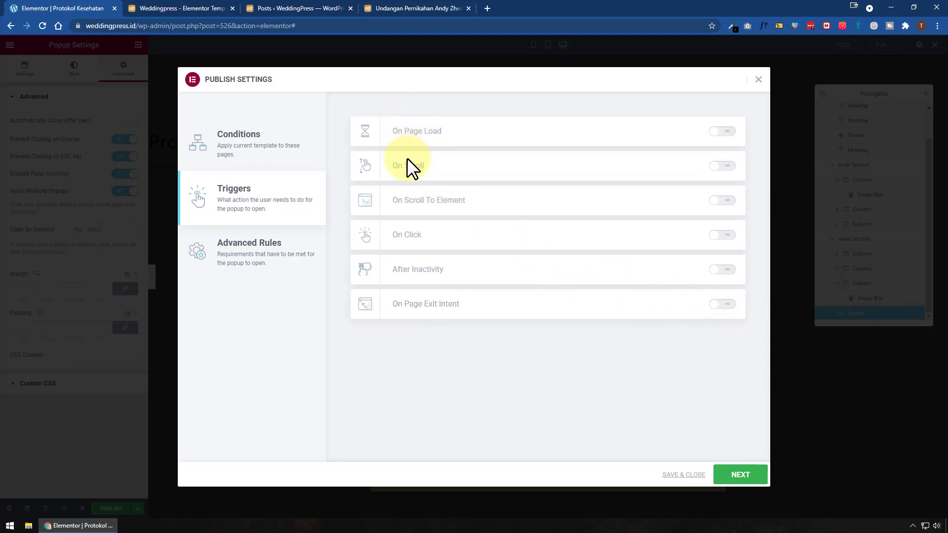
Enable the On Page Load trigger within 2 seconds and publish the popup without any advanced rules
left_click(718, 131)
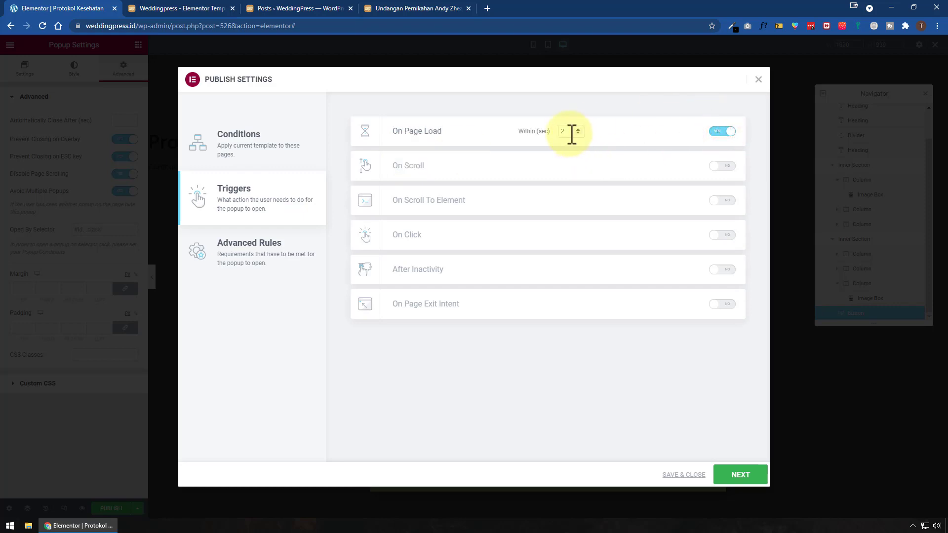
left_click(750, 475)
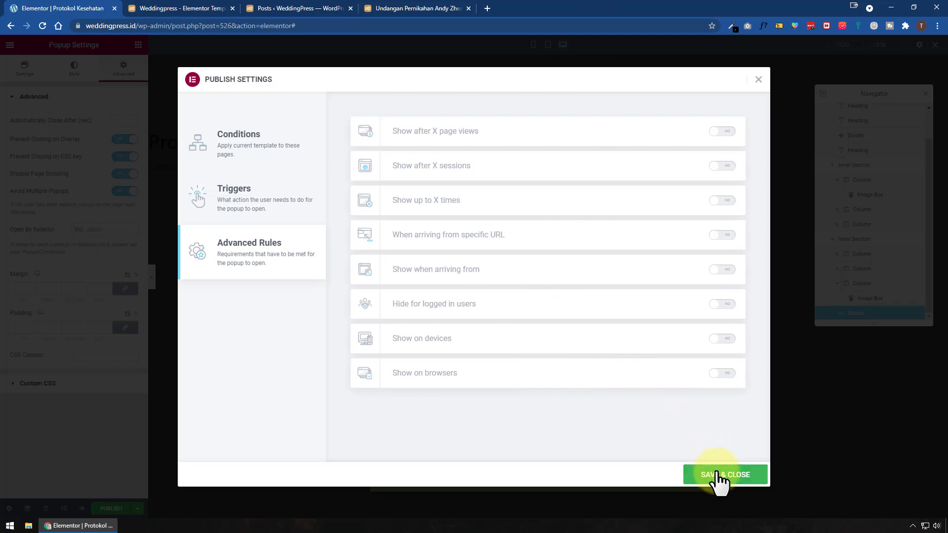
left_click(235, 217)
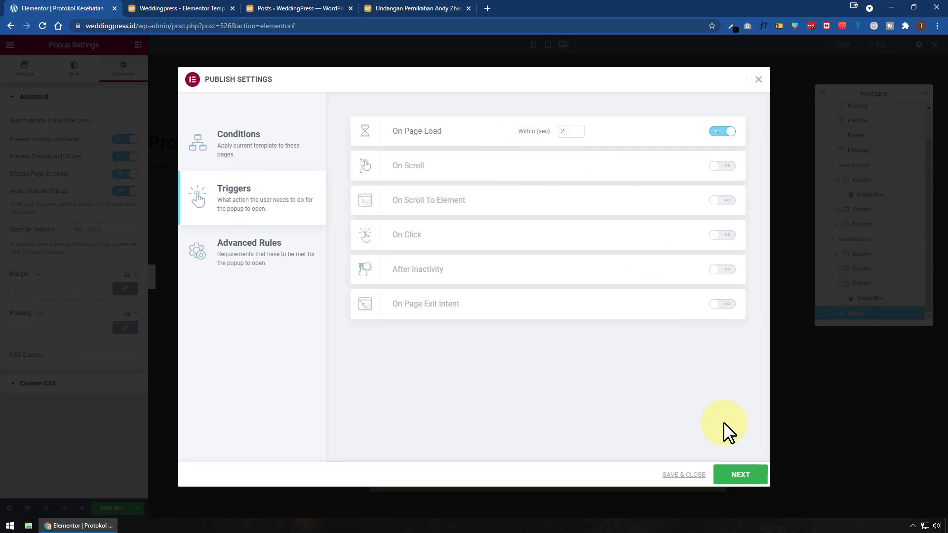
left_click(749, 476)
left_click(751, 477)
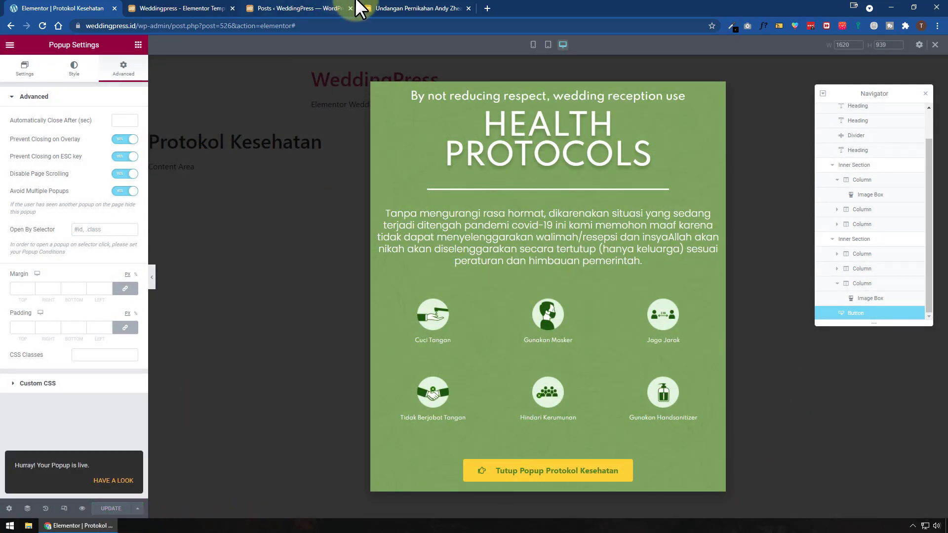
Test the popup on the reloaded invitation page, closing it through Tutup Popup Protokol Kesehatan, and switch to the WeddingPress website
left_click(398, 7)
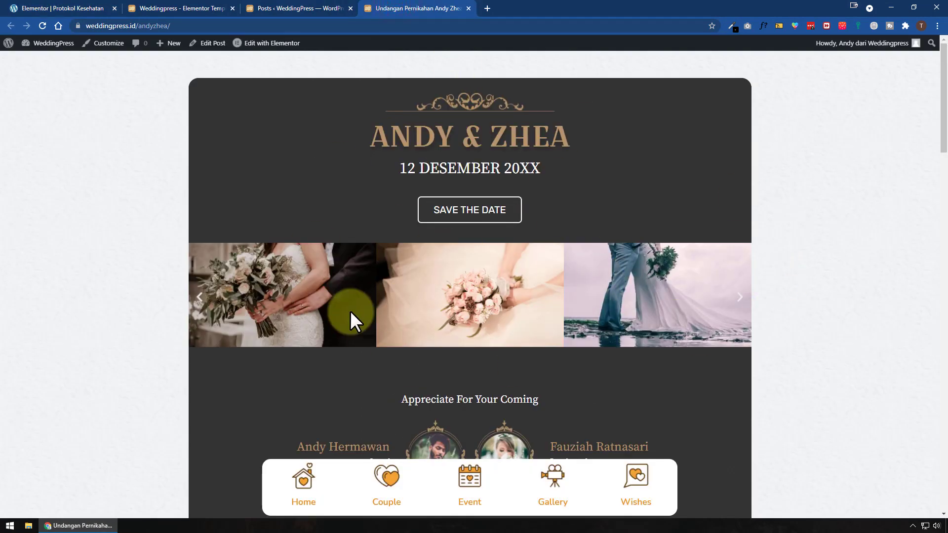
left_click(43, 26)
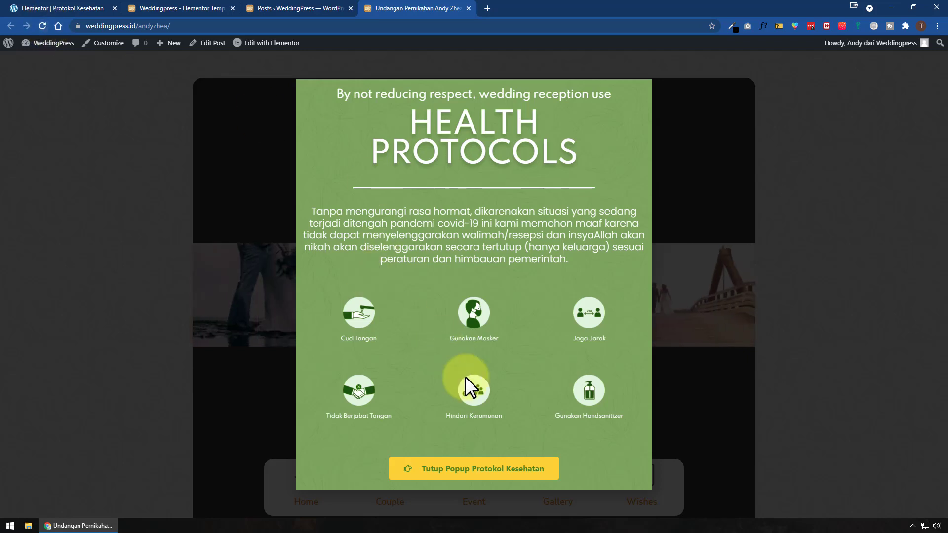
left_click(516, 475)
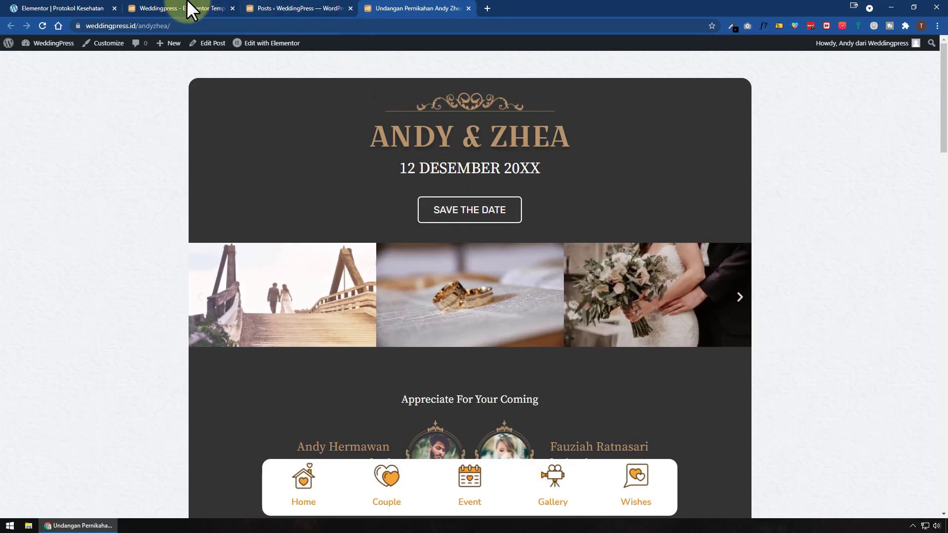
left_click(153, 8)
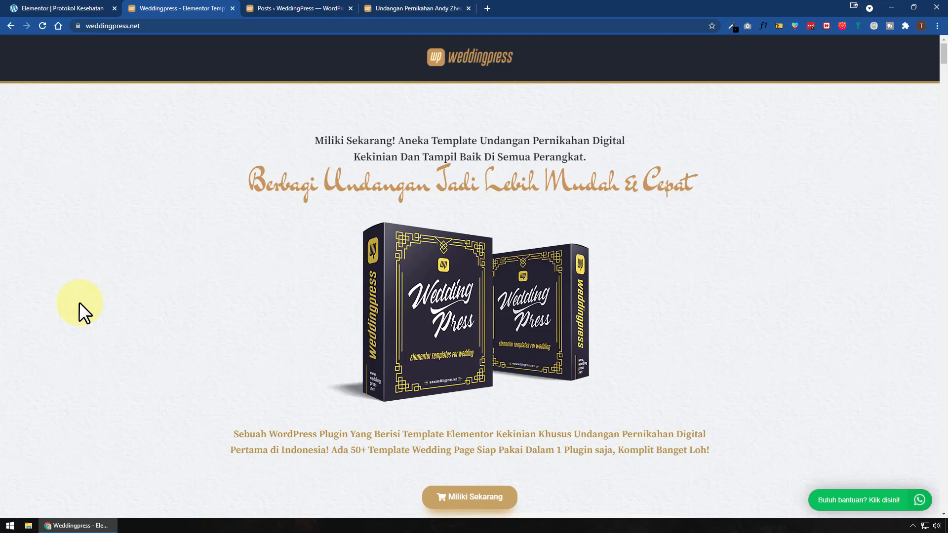